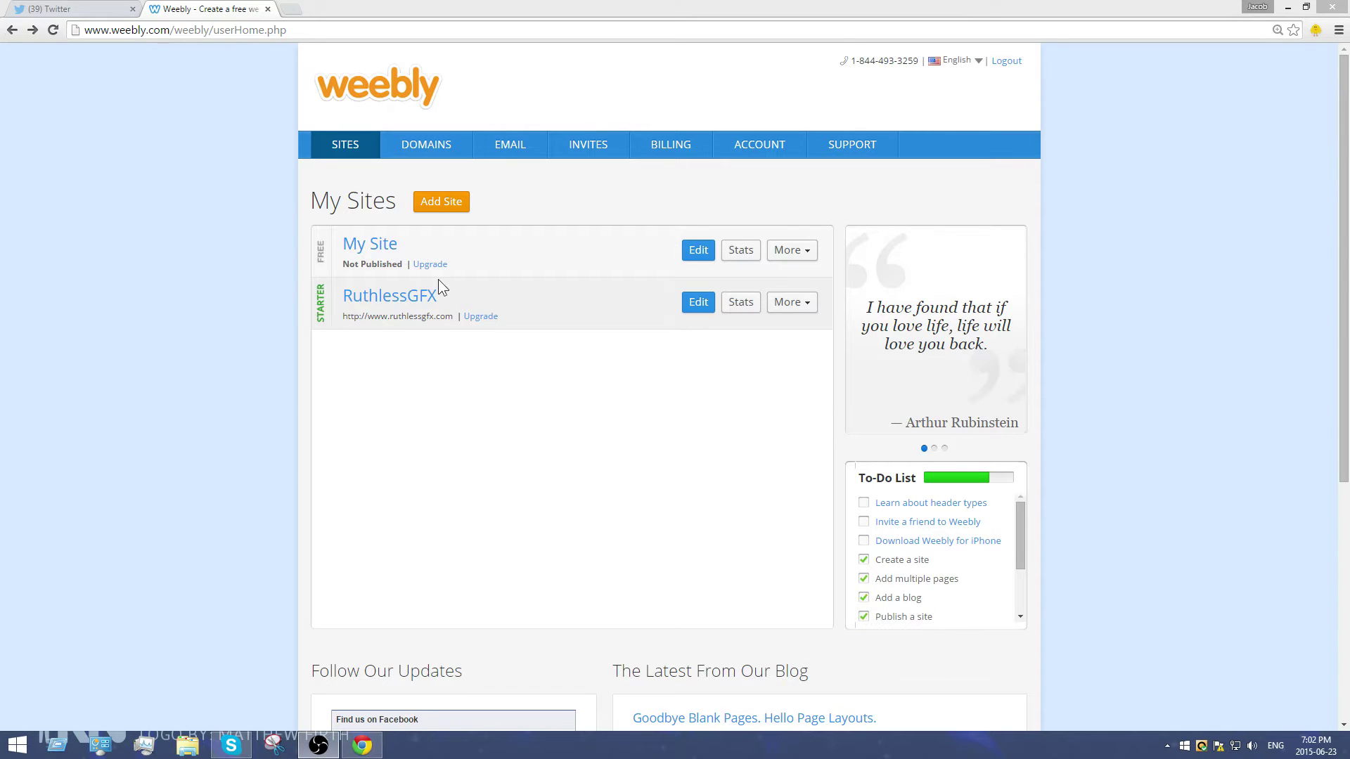
- View the published RuthlessGFX website's home and portfolio pages as an example, and close the site
left_click(383, 317)
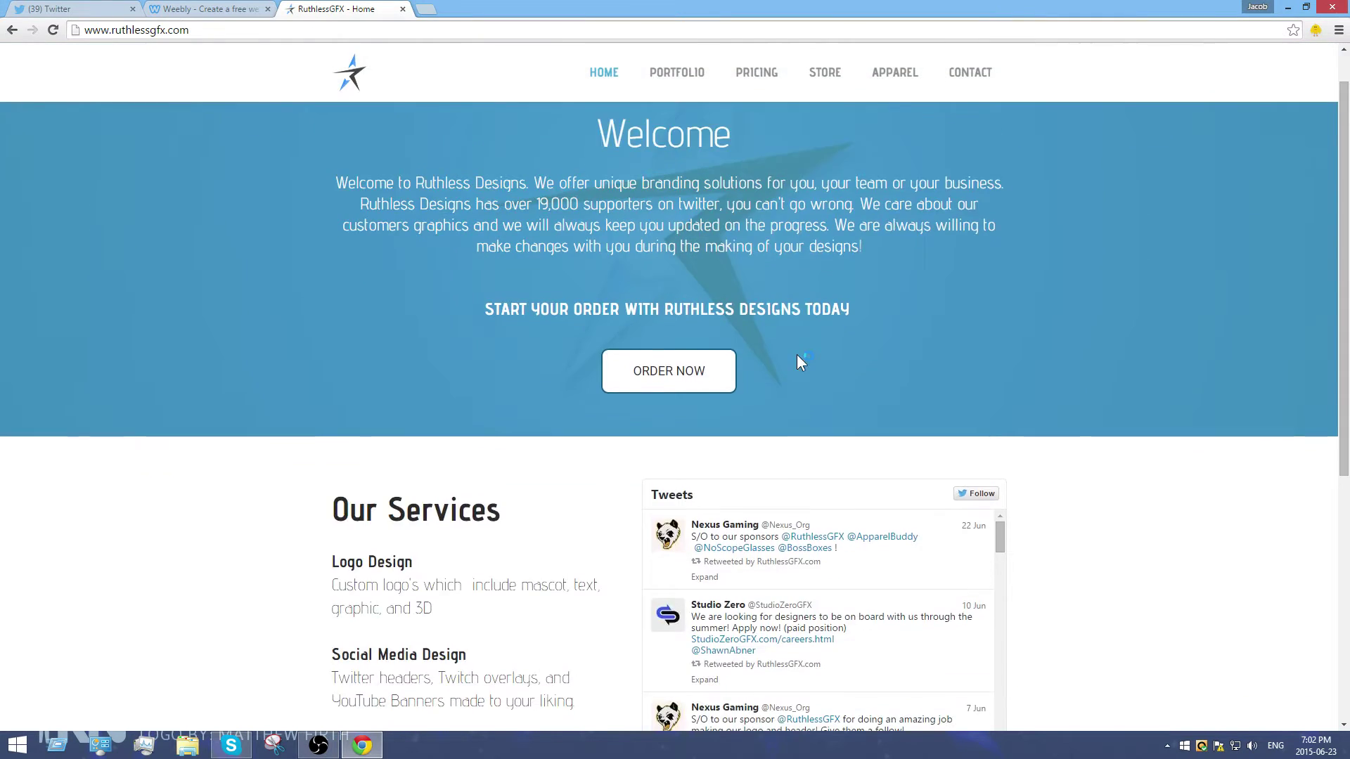
left_click(675, 90)
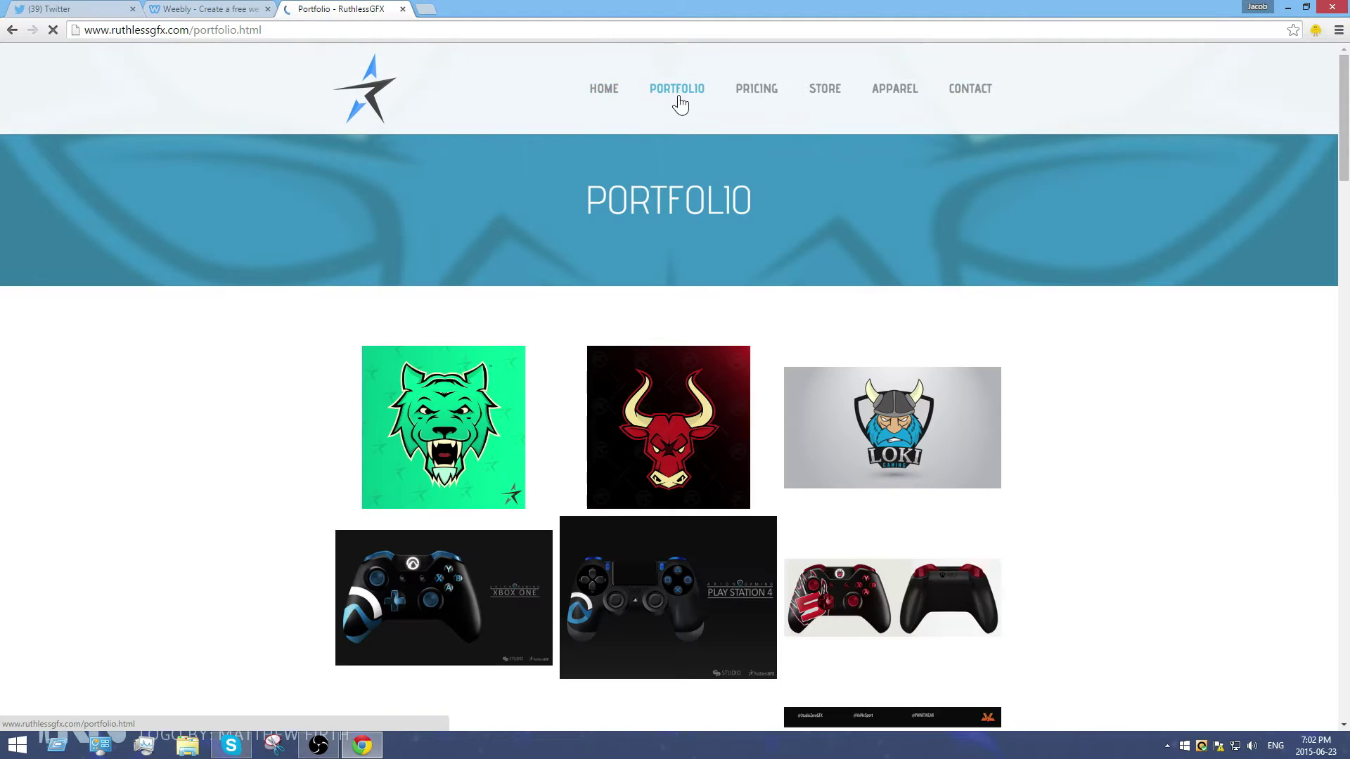
scroll(758, 201, "down", 3)
key("ctrl+w")
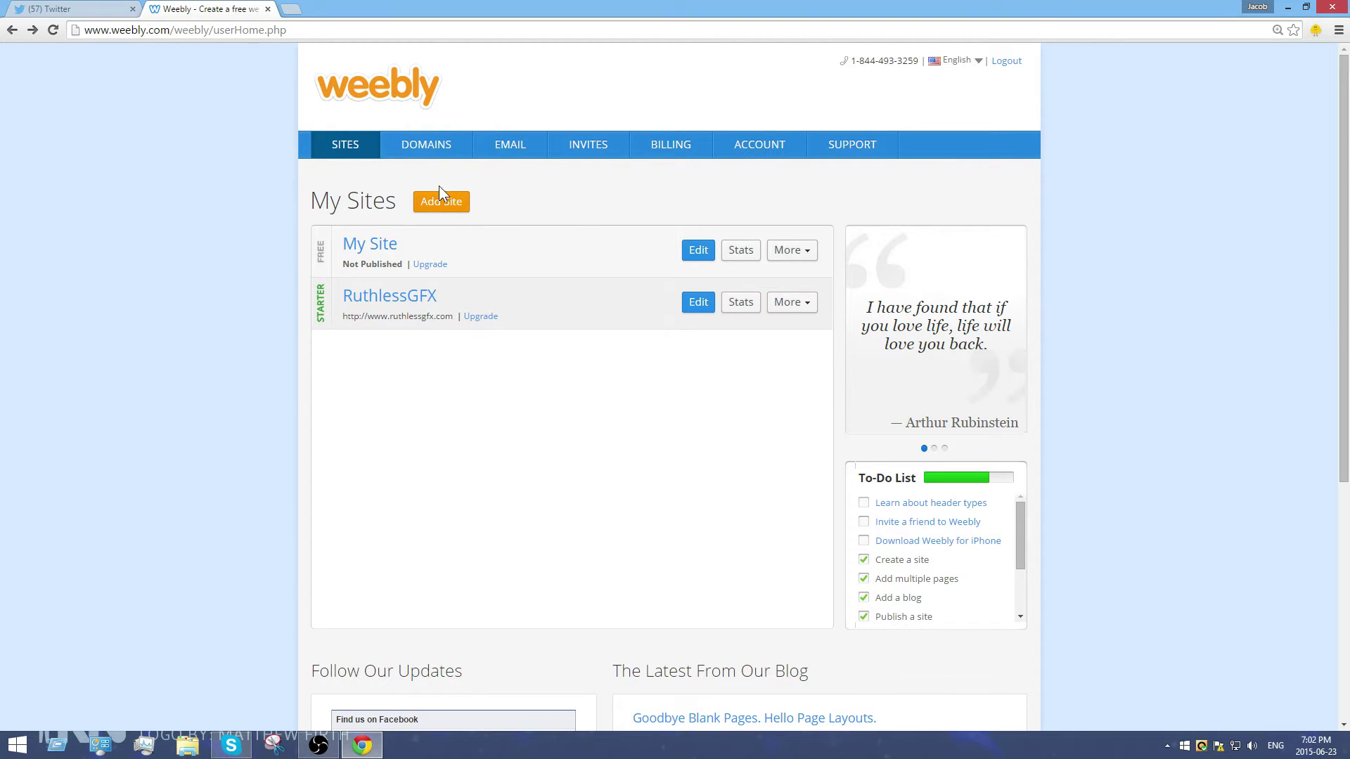
- Start editing My Site with Blog as its focus and browse the available themes
left_click(696, 251)
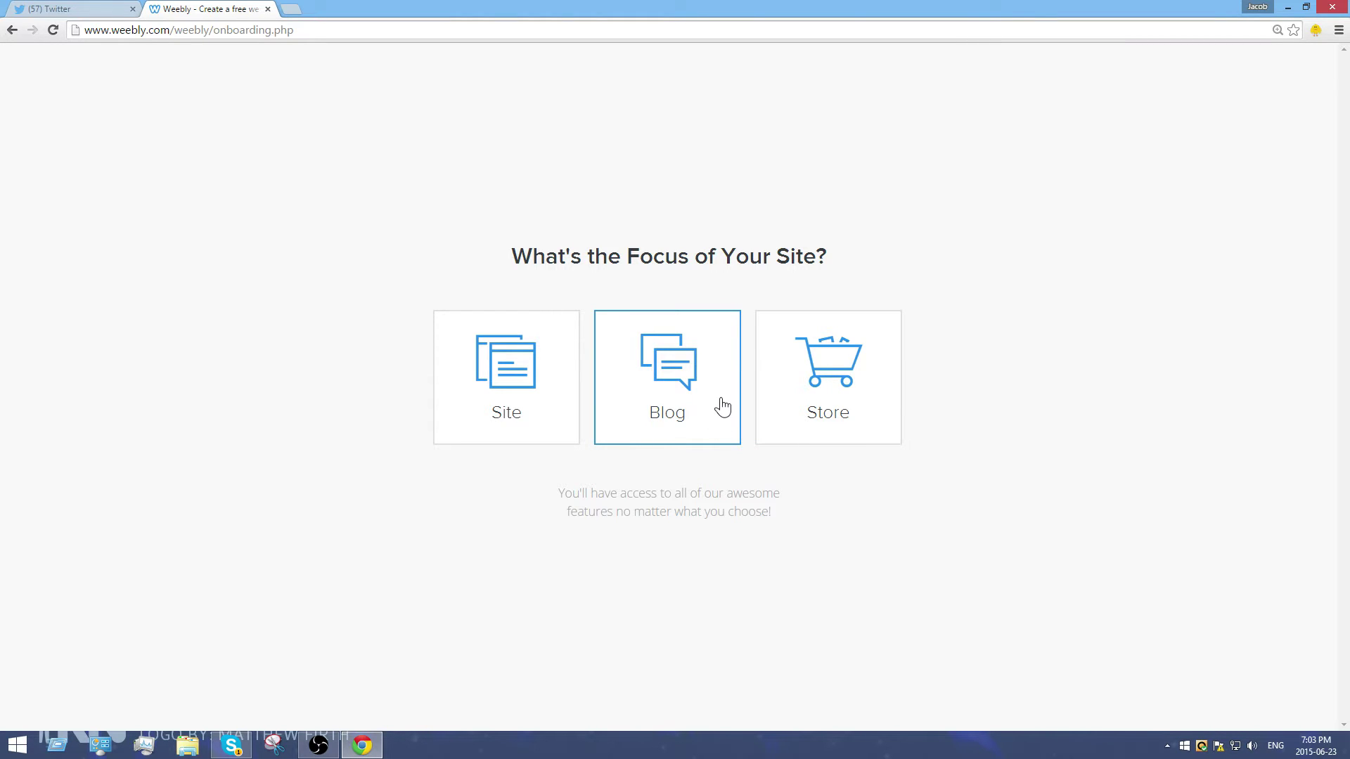
left_click(699, 428)
scroll(1230, 217, "up", 2)
scroll(497, 313, "up", 4)
scroll(723, 310, "down", 7)
scroll(490, 465, "up", 2)
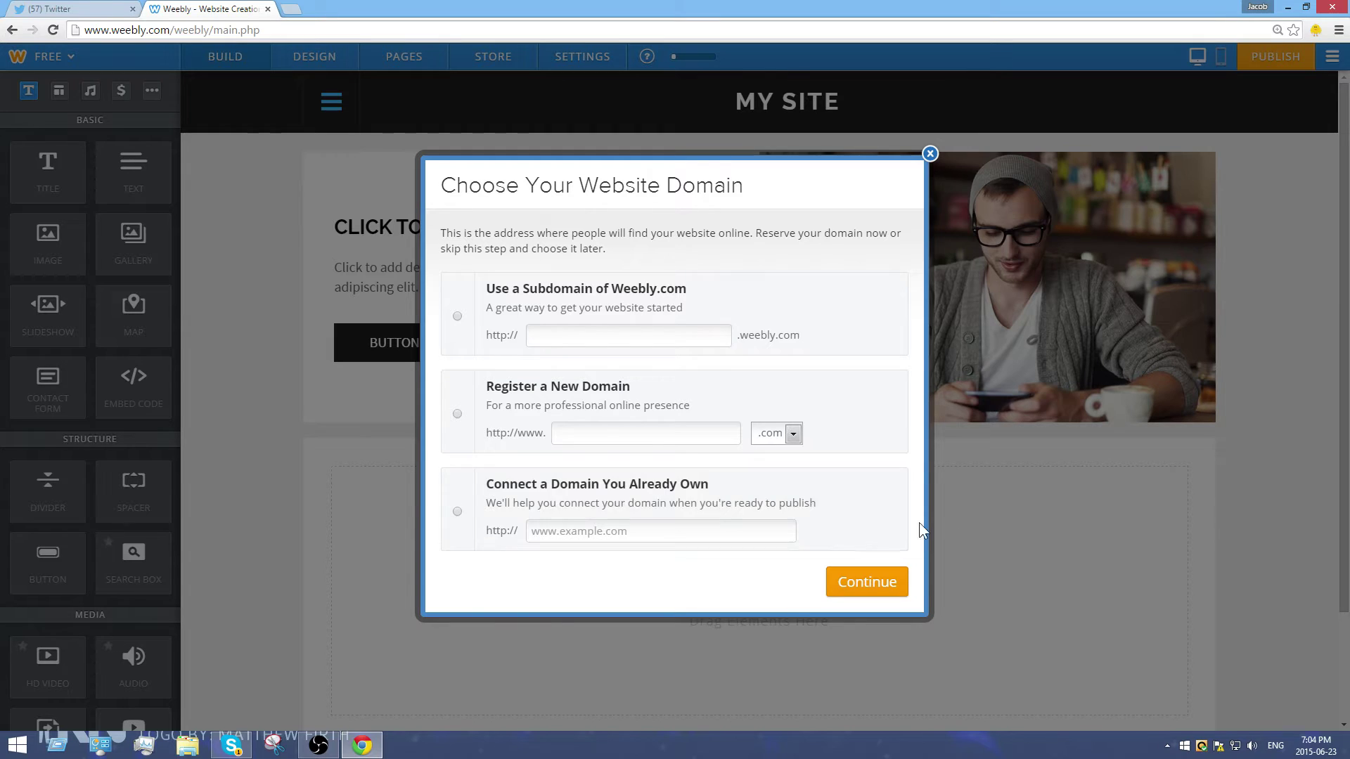
- Choose the Weebly subdomain TutorialJAKE as the website's address
left_click(617, 335)
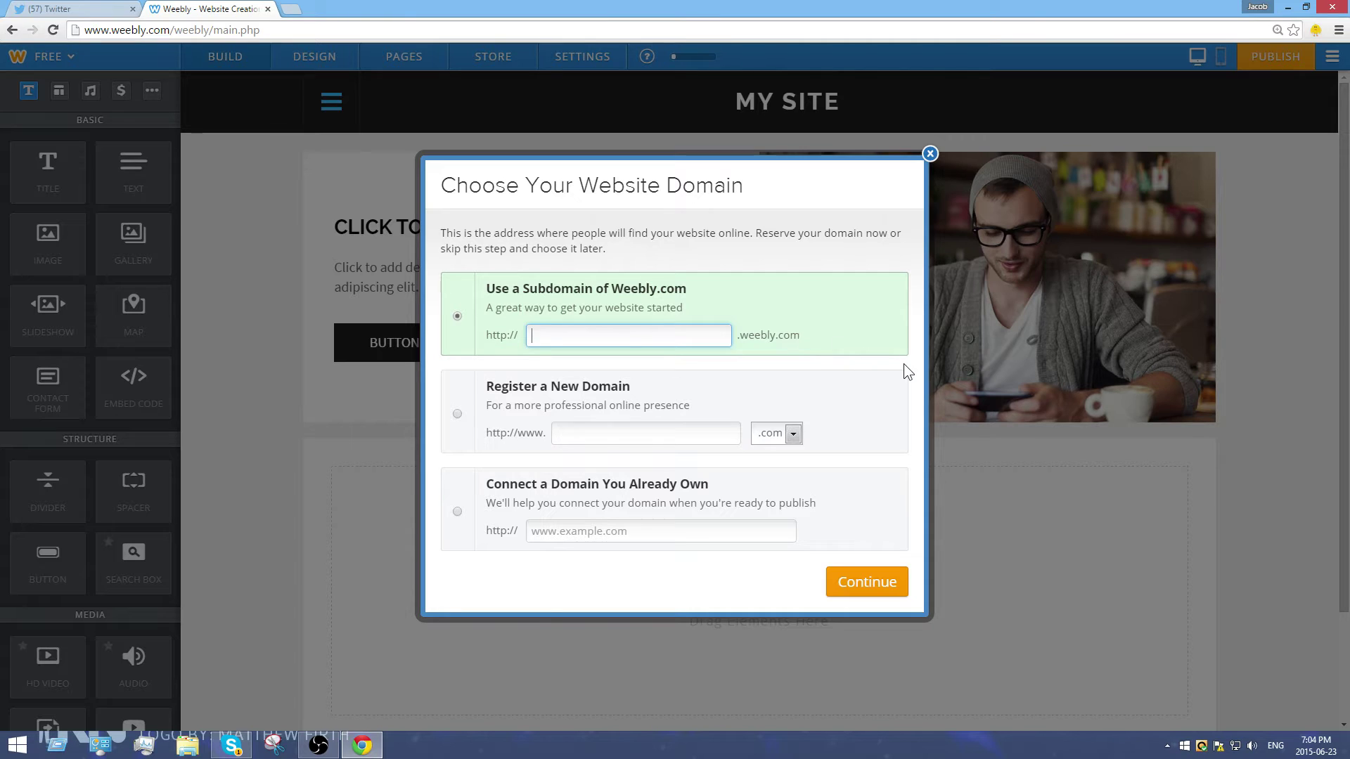
type("TutorialJAKE")
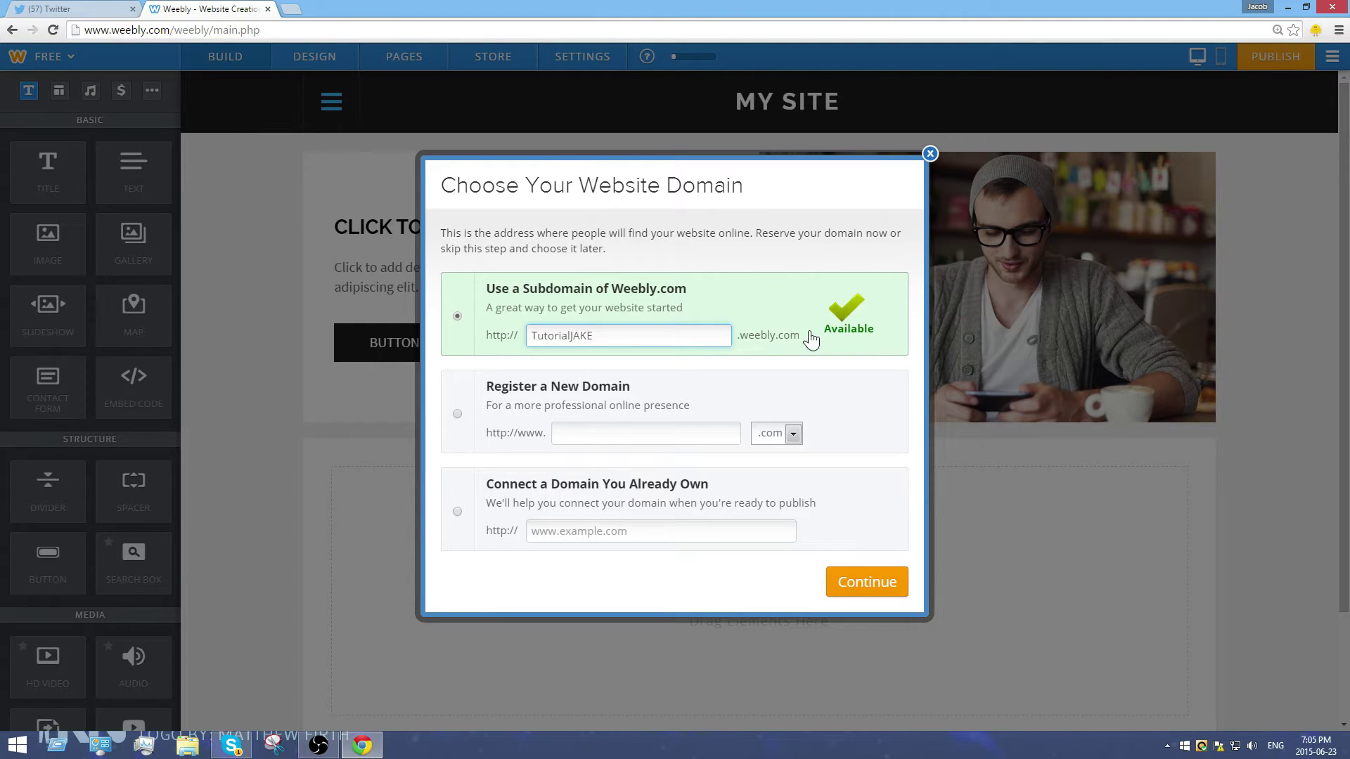
left_click(872, 588)
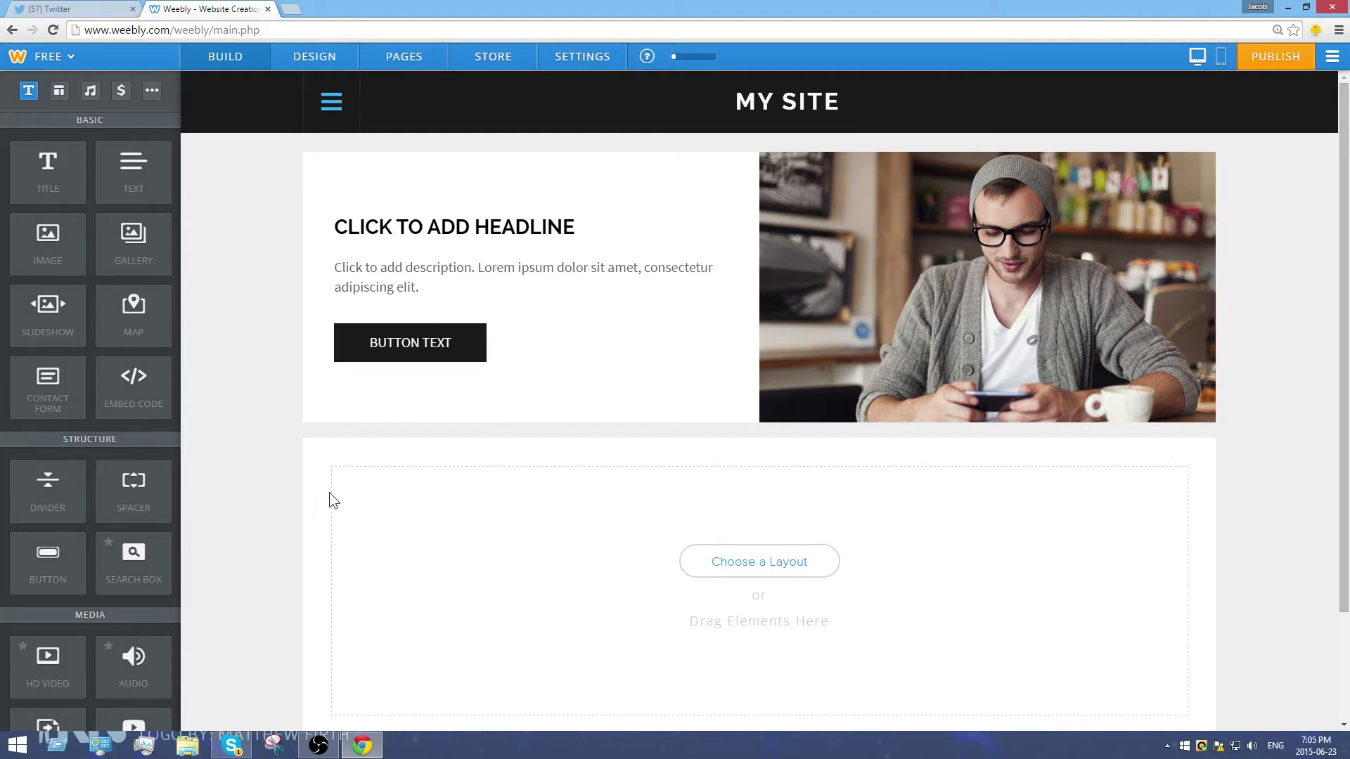
- Replace the site title in the header with "TUTORIAL"
triple_click(825, 102)
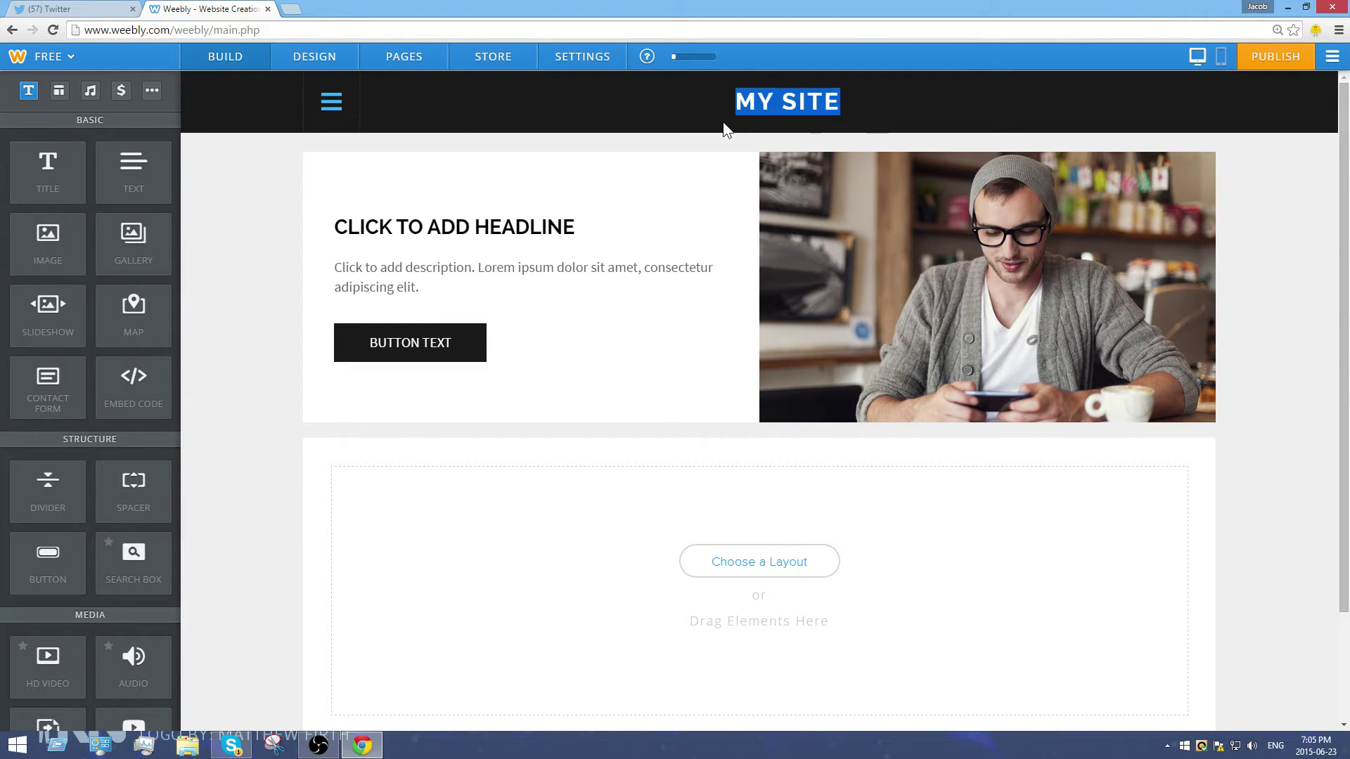
type("JAKE")
key("BackSpace")
key("BackSpace")
key("BackSpace")
key("BackSpace")
type("TUTORIO")
key("BackSpace")
type("AL")
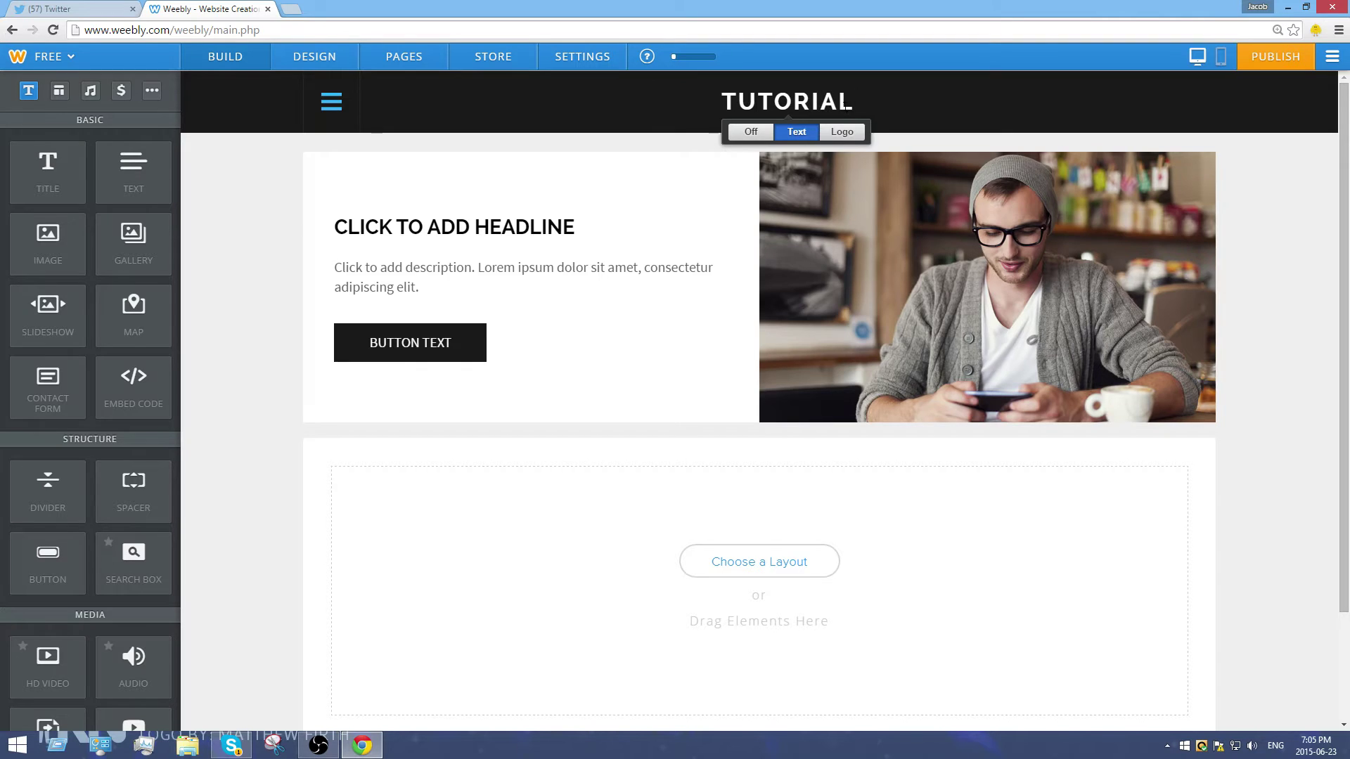
- Try the image dsfdghj from the computer as the header logo in place of the text title
left_click(844, 132)
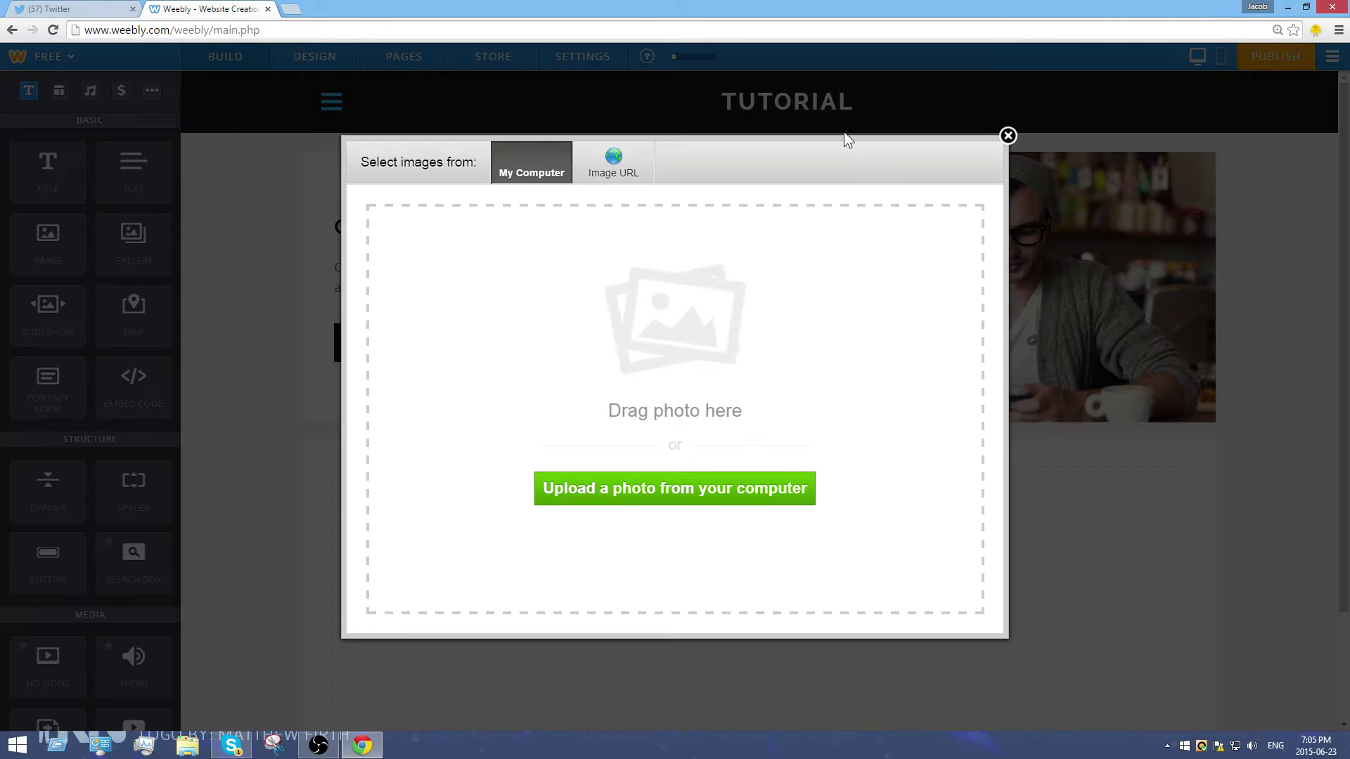
left_click(717, 494)
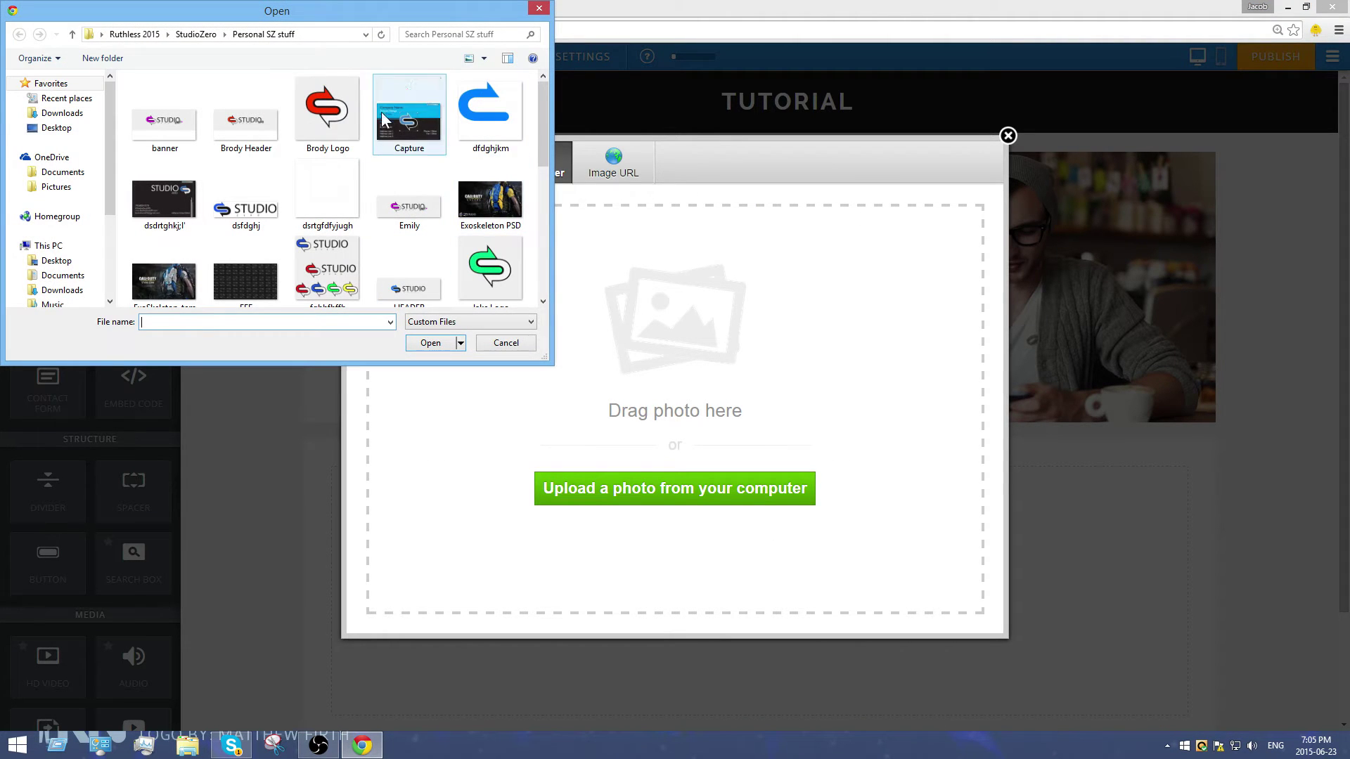
left_click(250, 200)
left_click(430, 342)
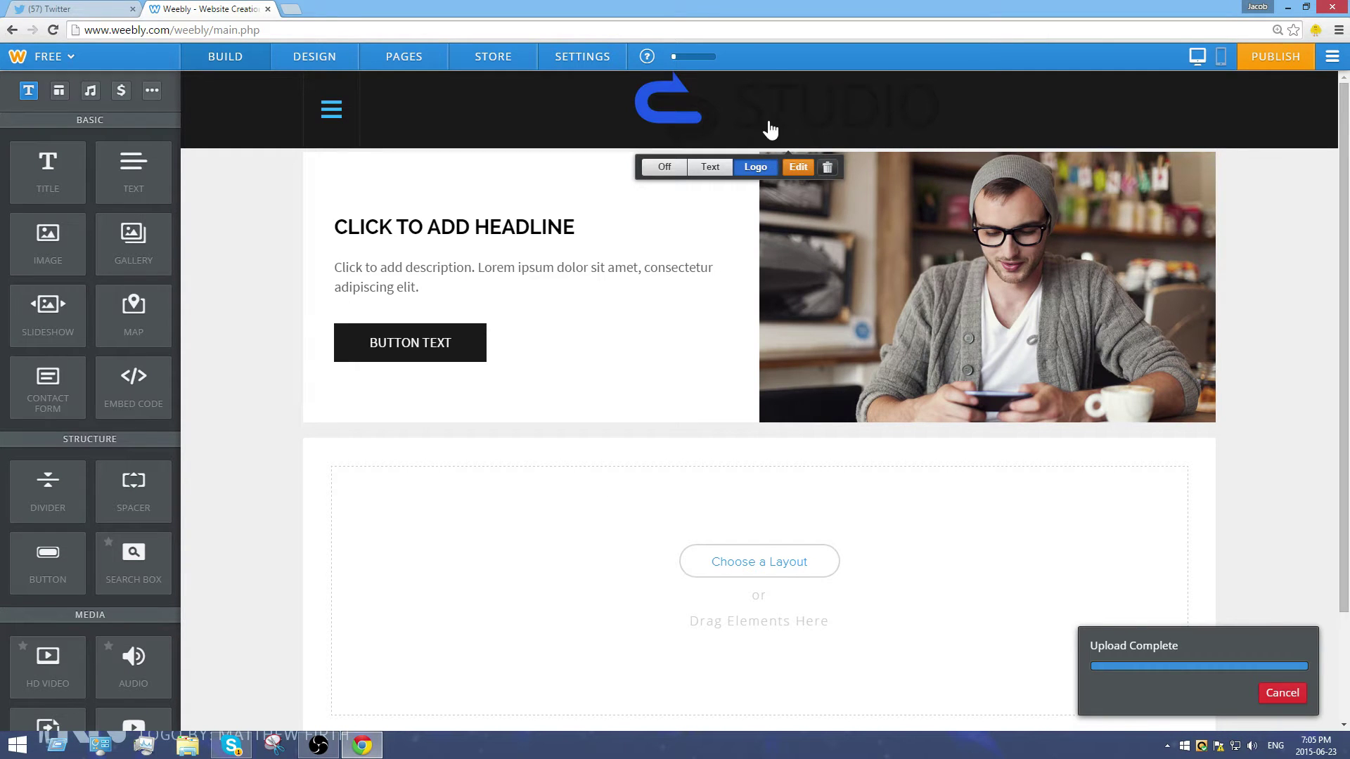
left_click(799, 176)
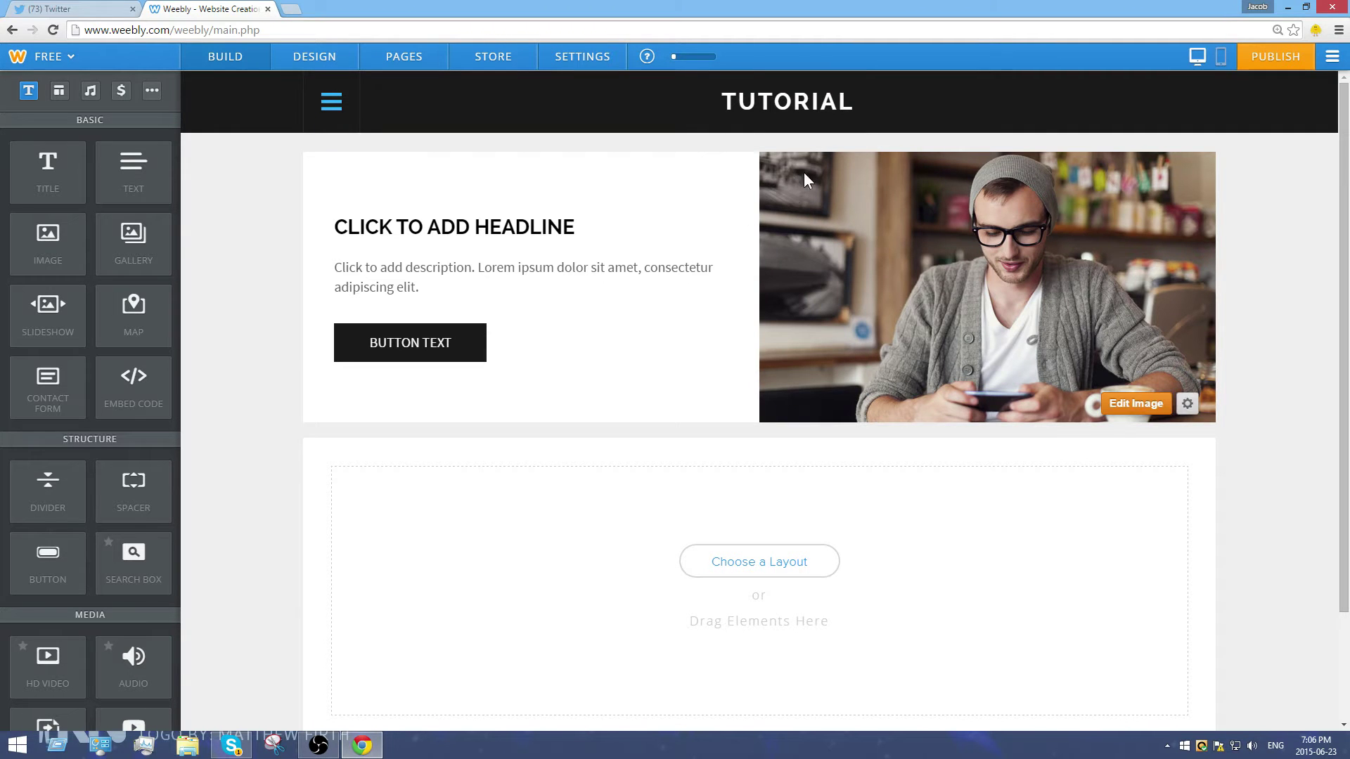
- Set the headline to "TUTORIAL" and the description below it to "asodikghdfoijgpodsifjgolfdsjgp'odfcjgfdlkgjlkfd"
left_click(575, 229)
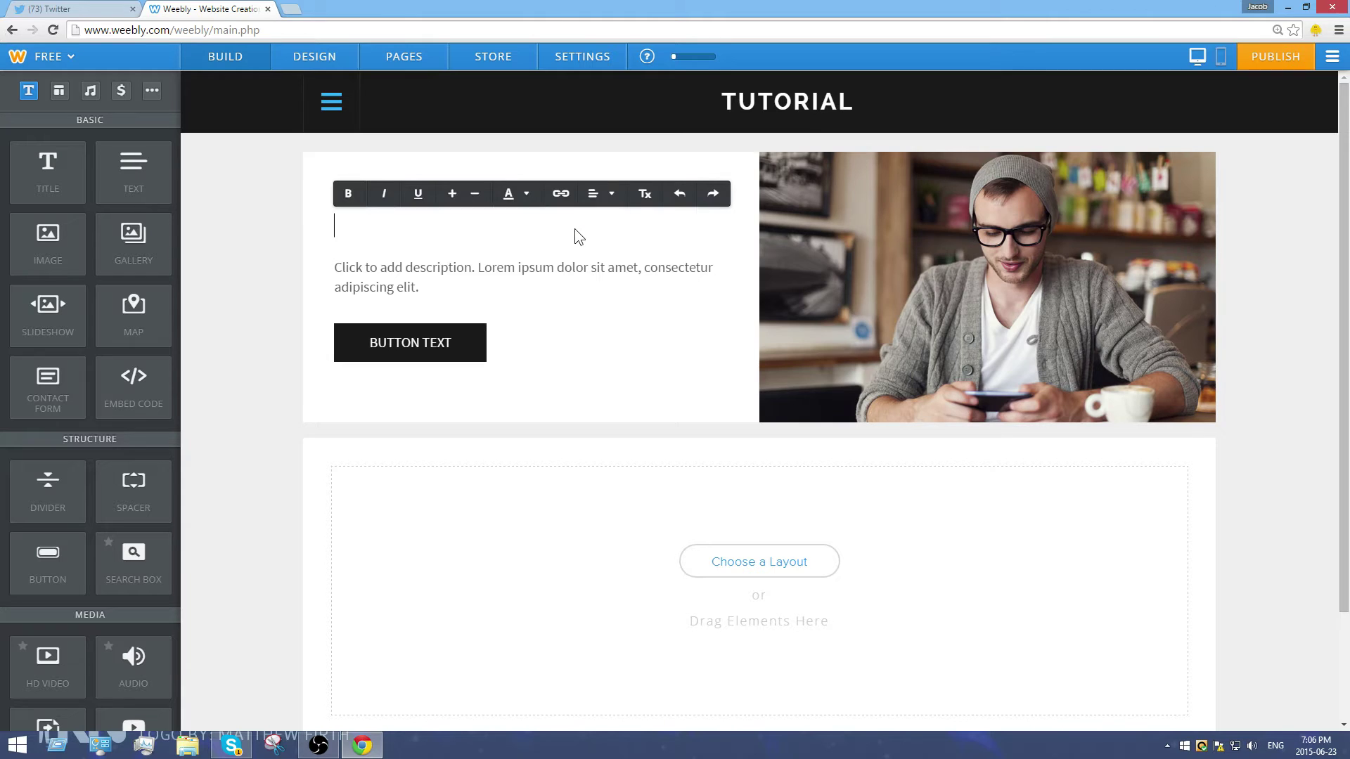
left_click(422, 275)
left_click(444, 230)
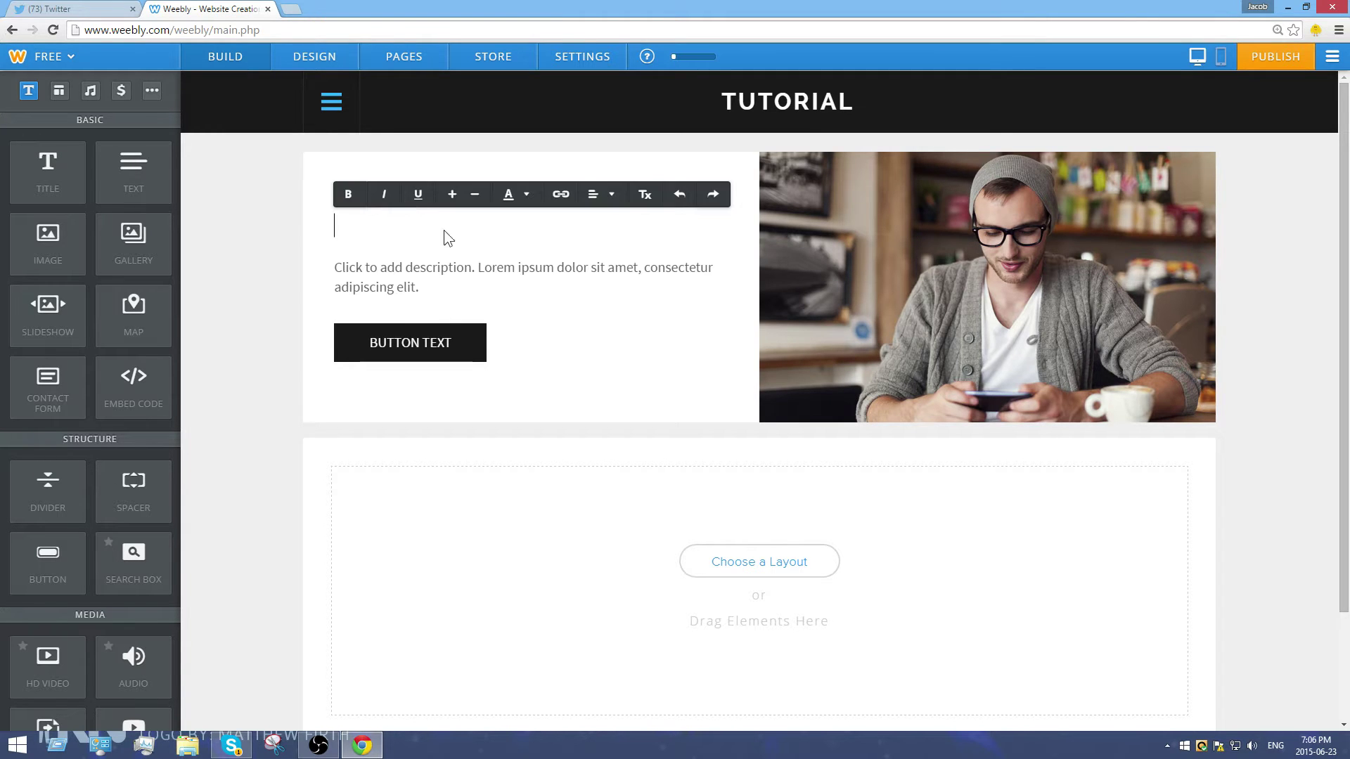
left_click(455, 354)
left_click(555, 356)
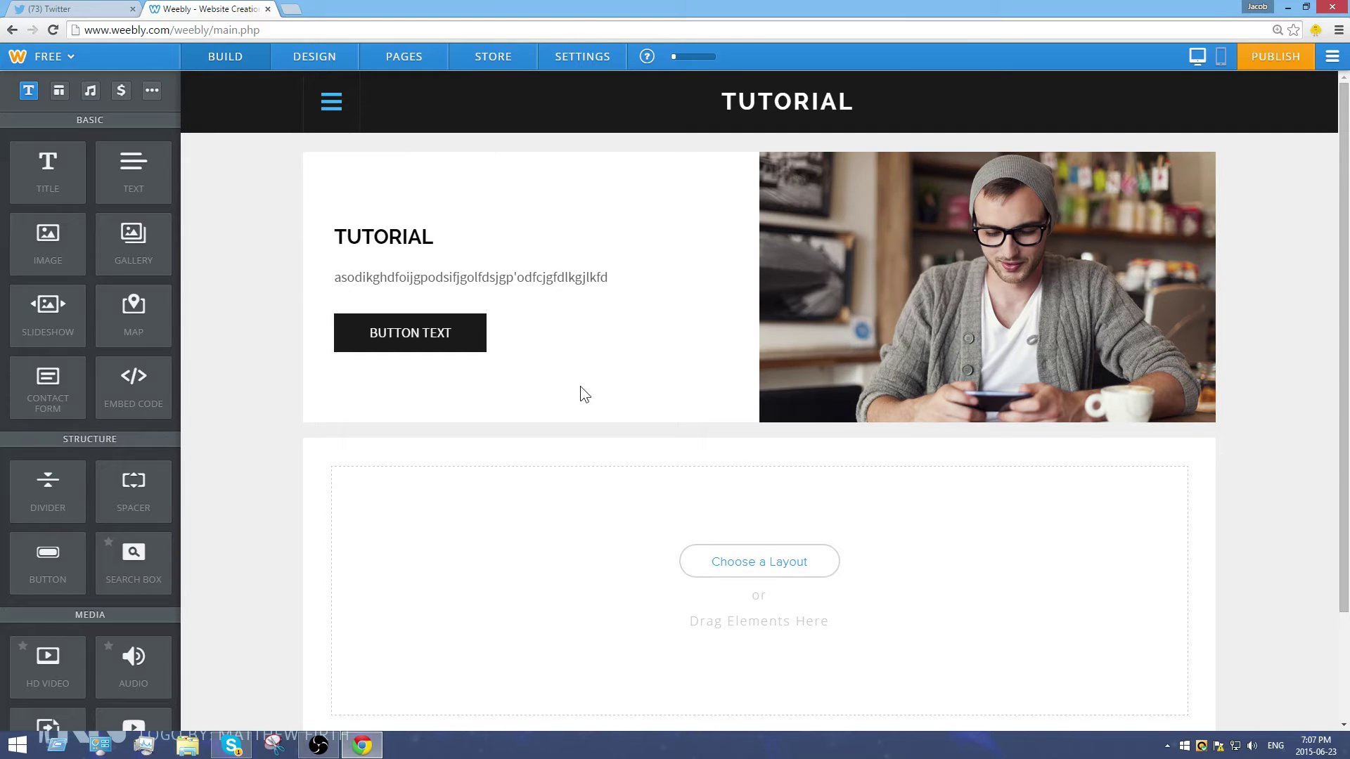
- Try out the different styles for the button below the description and apply the small black one
mouse_move(806, 395)
left_click(467, 344)
left_click(518, 365)
left_click(467, 348)
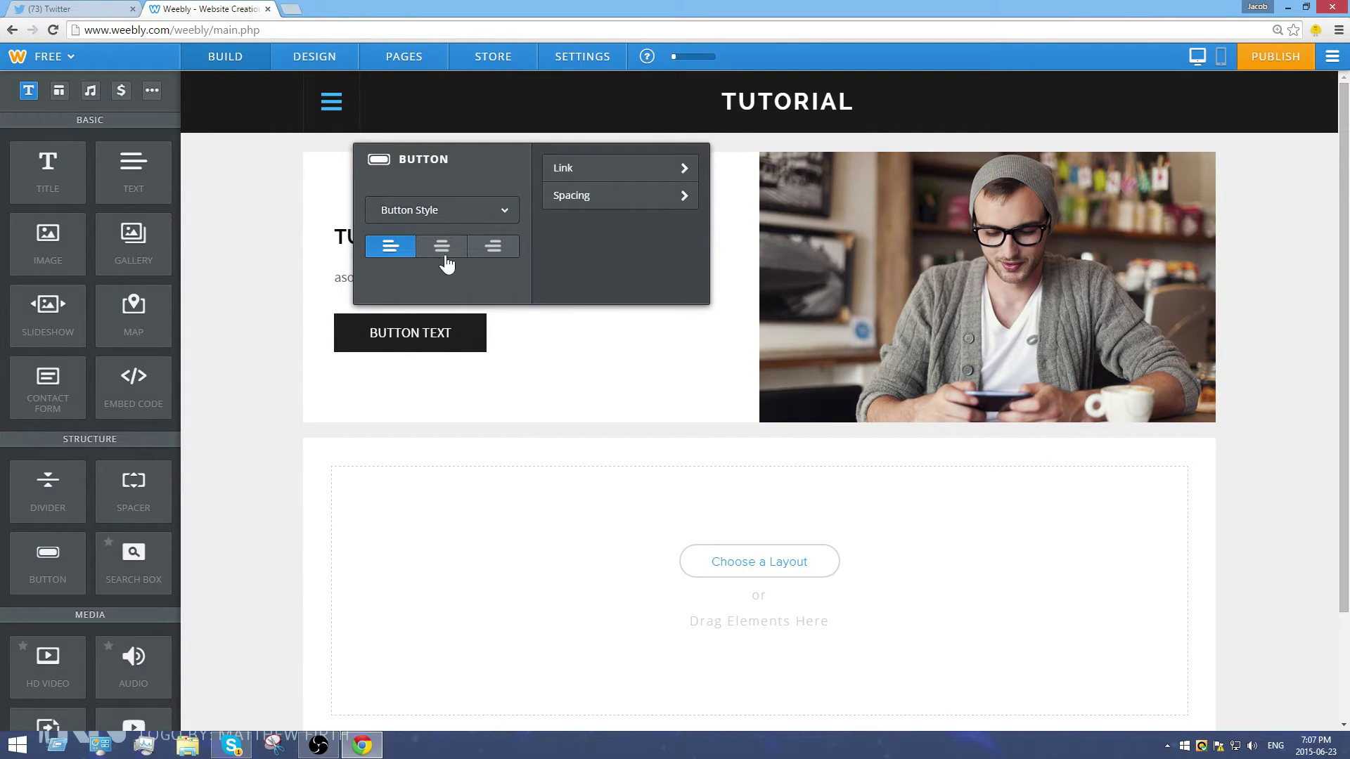
left_click(447, 220)
left_click(528, 256)
left_click(482, 220)
left_click(584, 310)
left_click(471, 214)
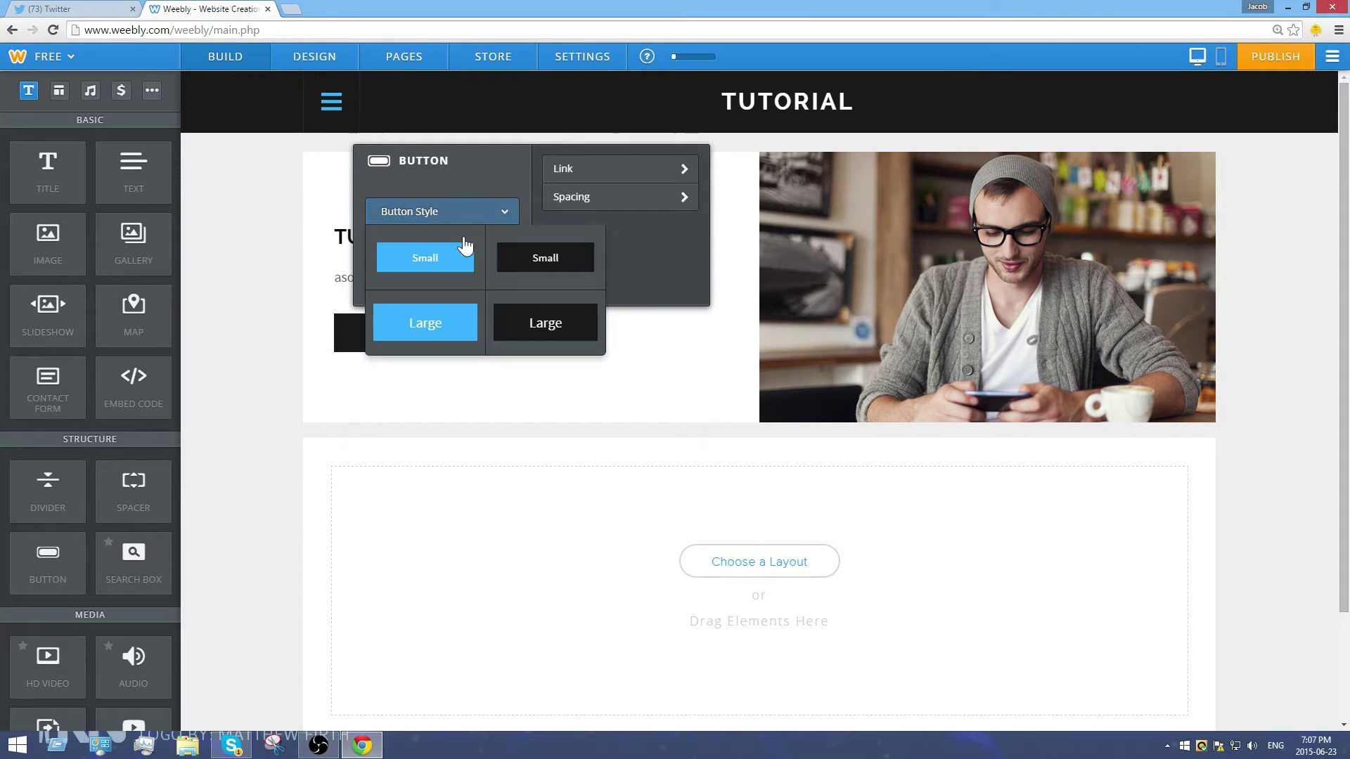
left_click(464, 248)
left_click(446, 220)
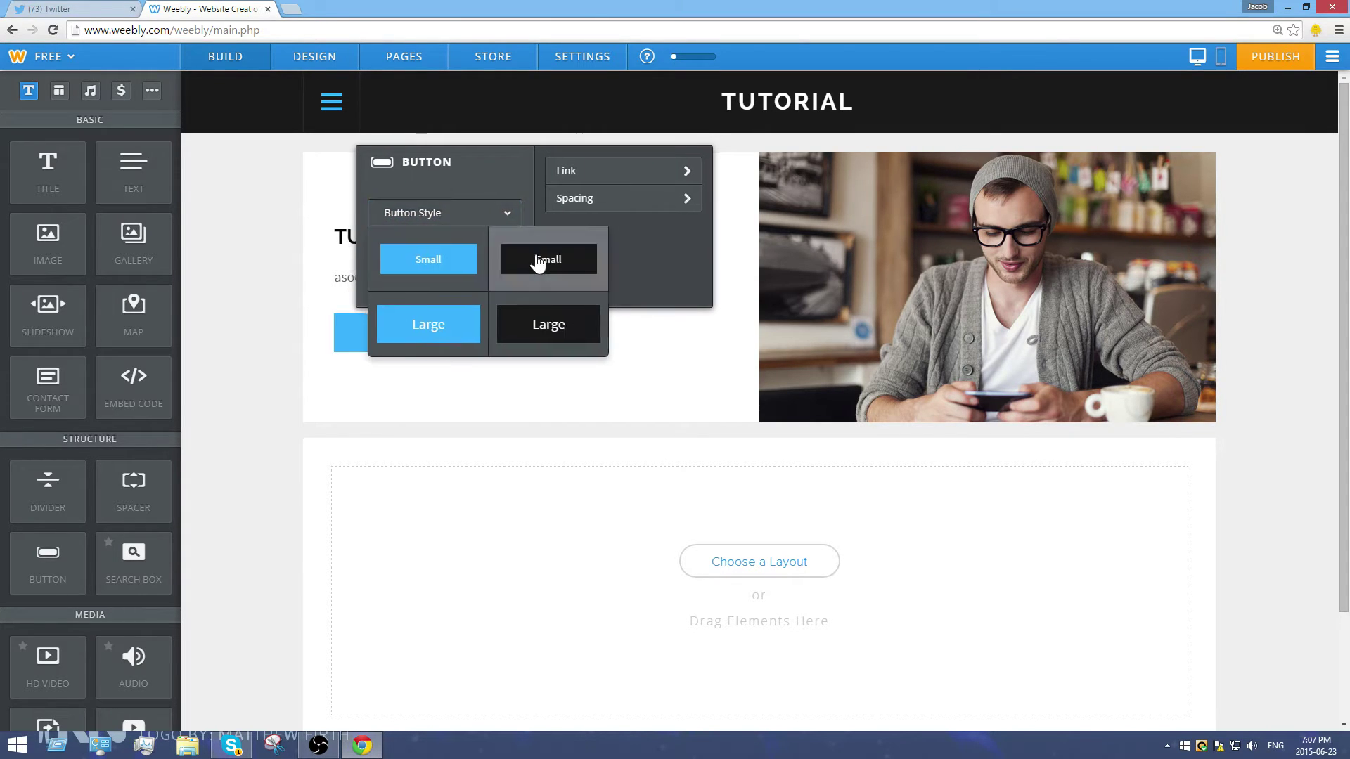
left_click(539, 262)
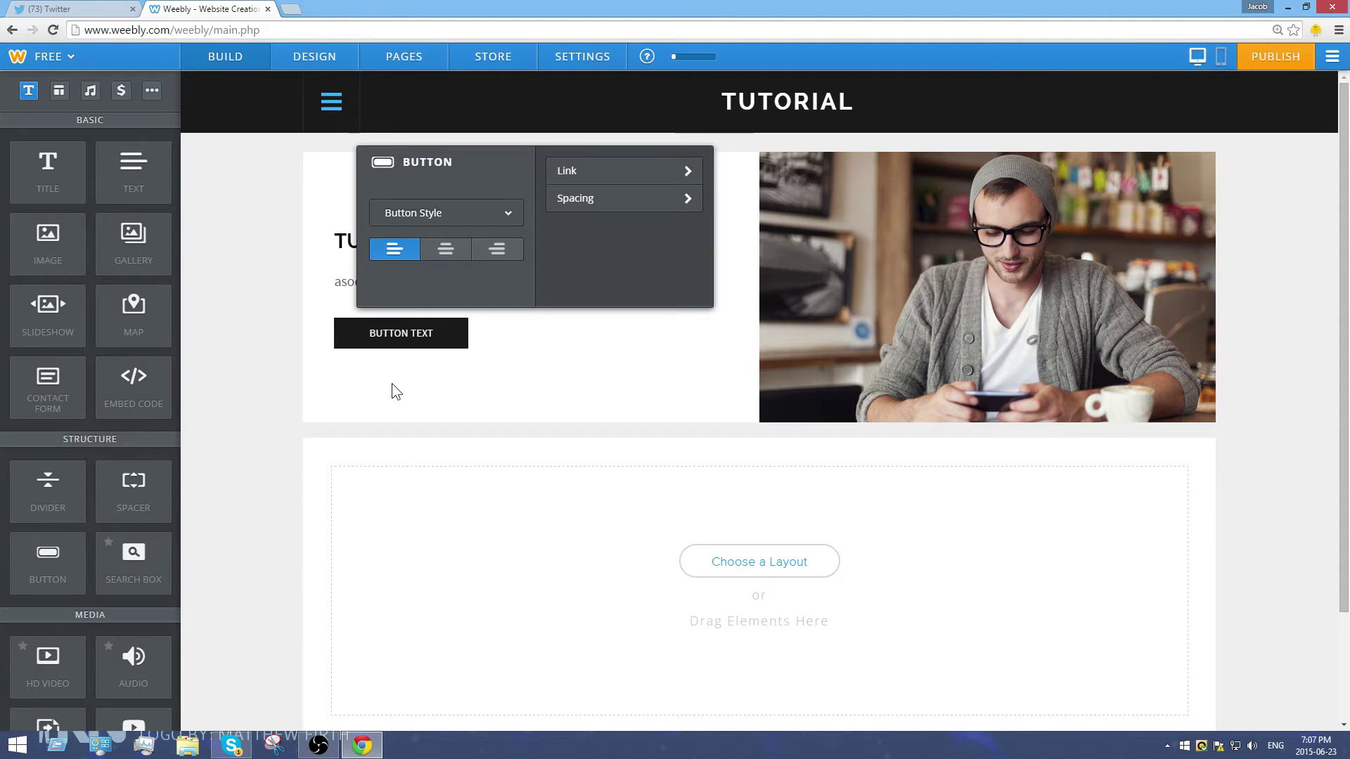
- Open the button's website link settings and copy the RuthlessGFX home page address from a new browser tab
left_click(601, 171)
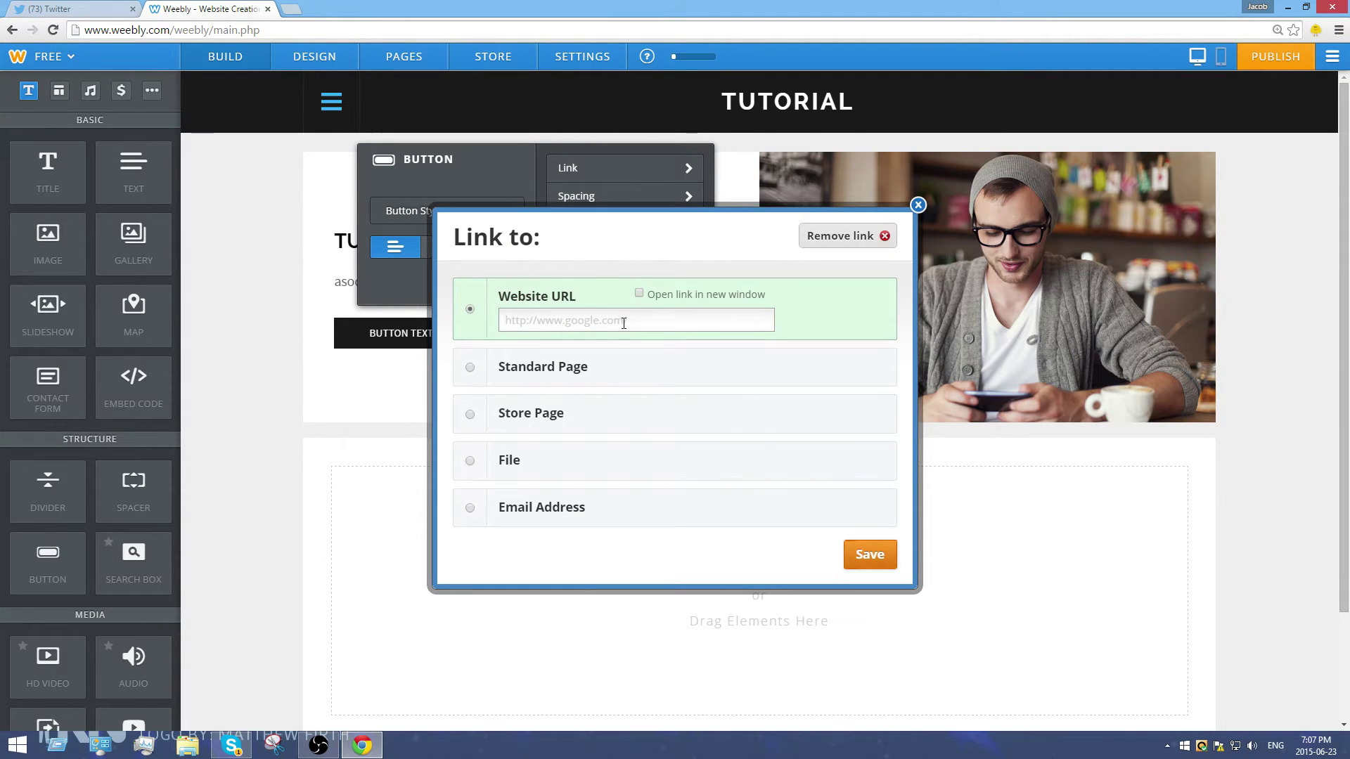
left_click(584, 325)
left_click(290, 9)
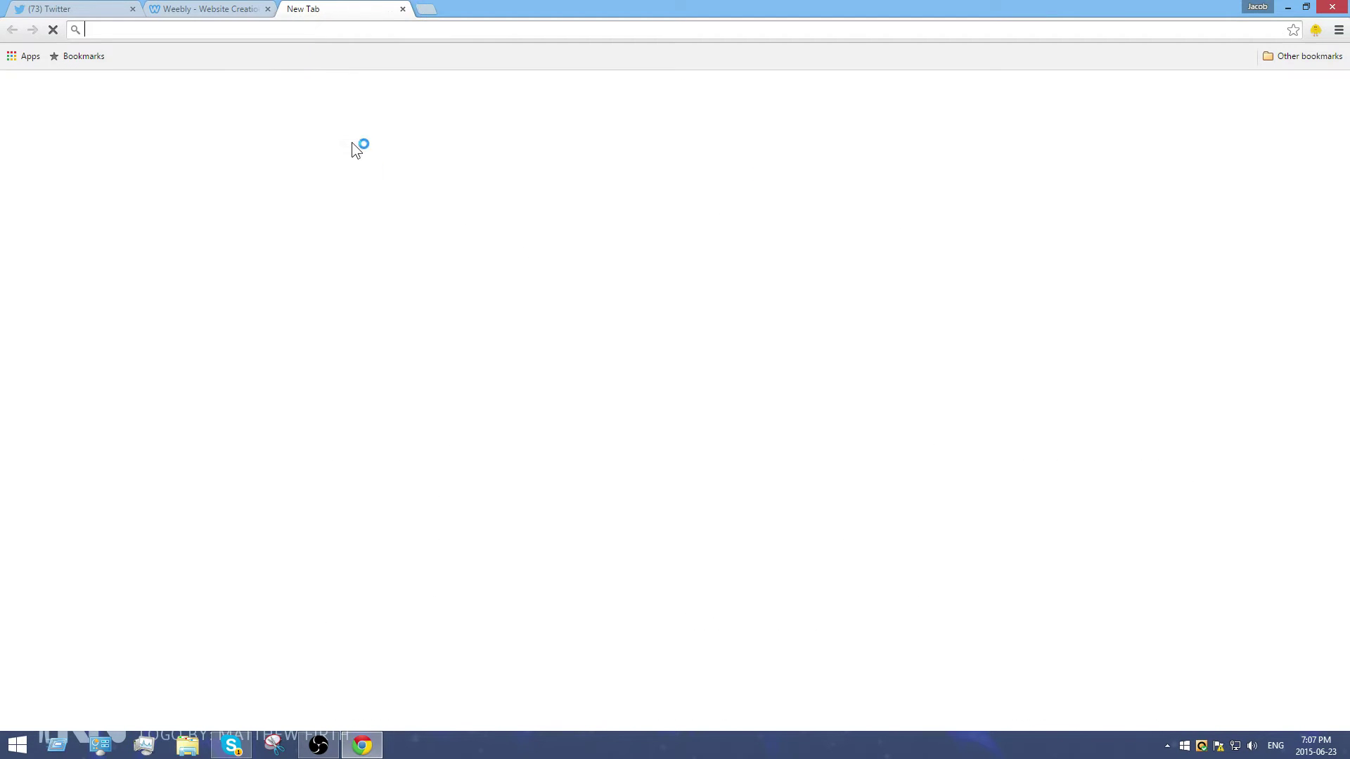
left_click(493, 386)
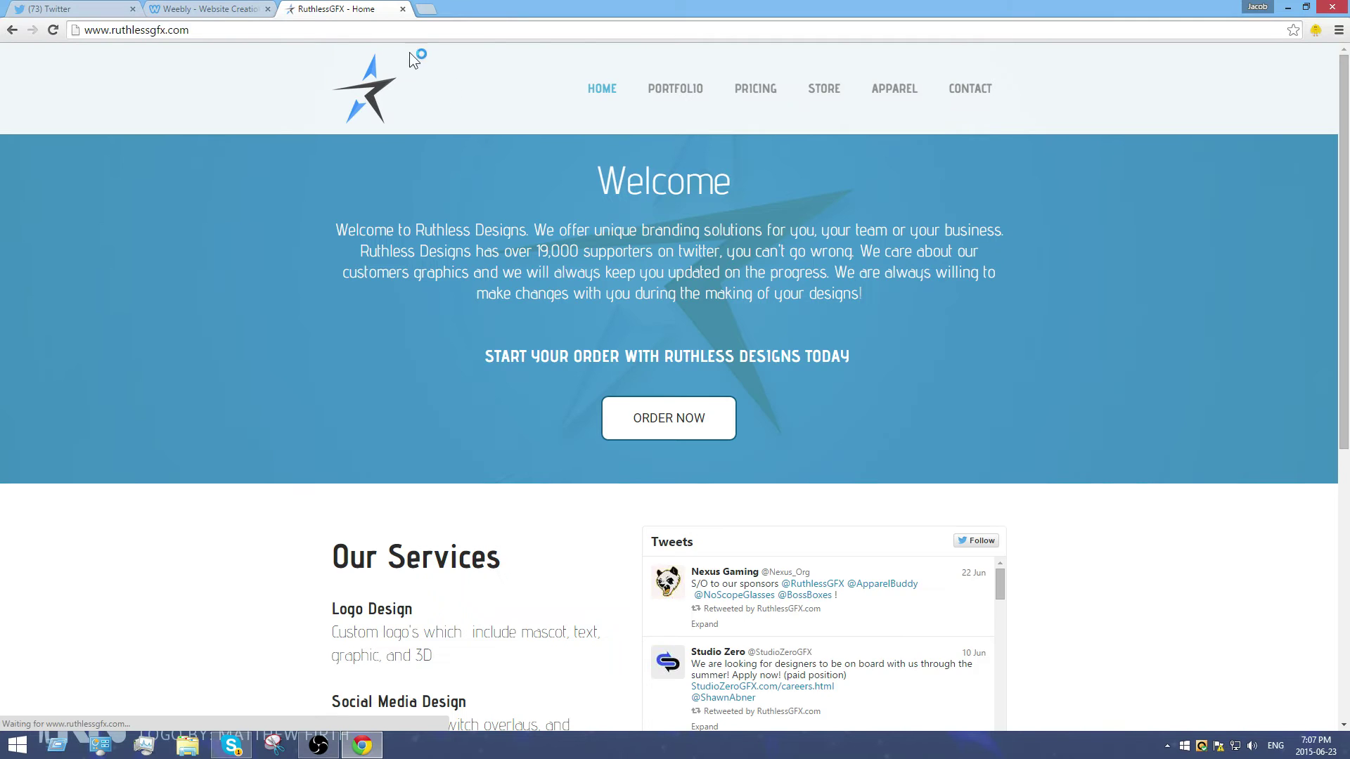
left_click(140, 29)
key("ctrl+c")
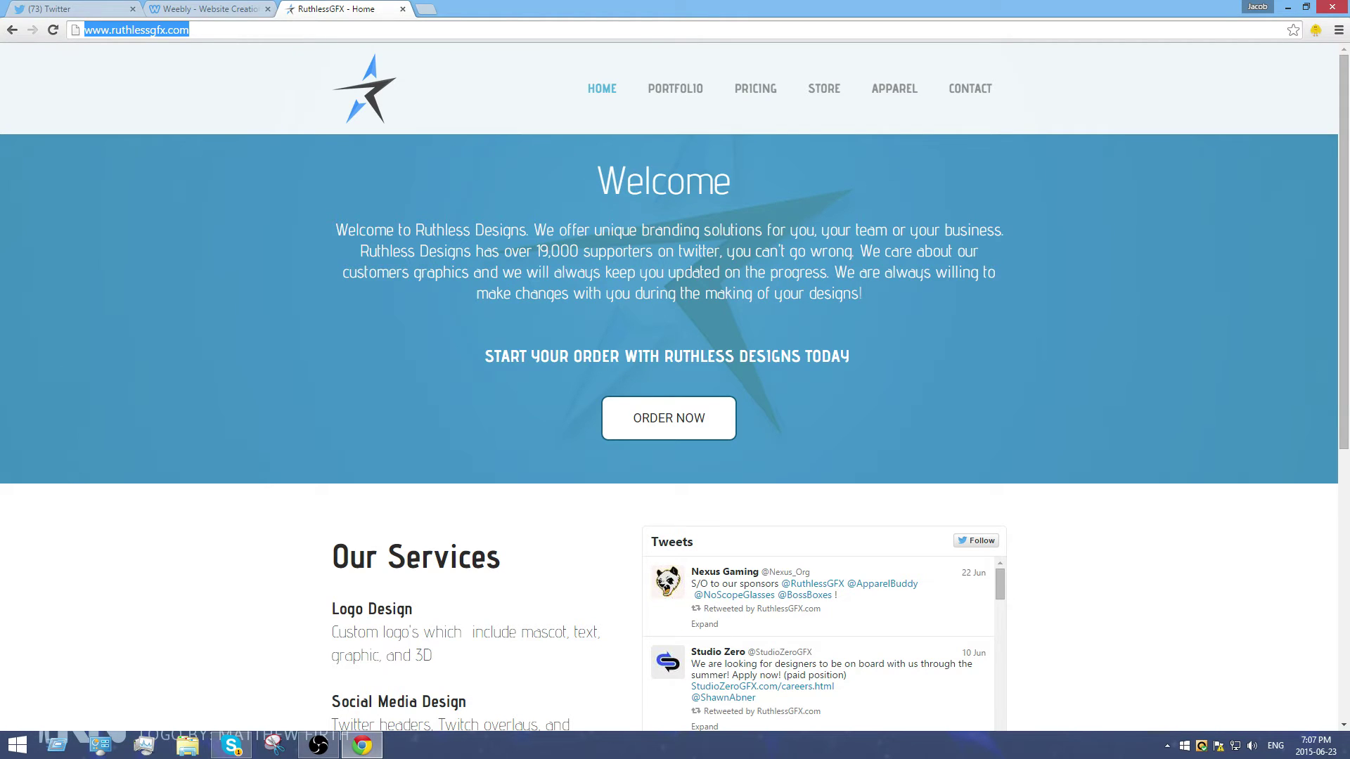
left_click(197, 8)
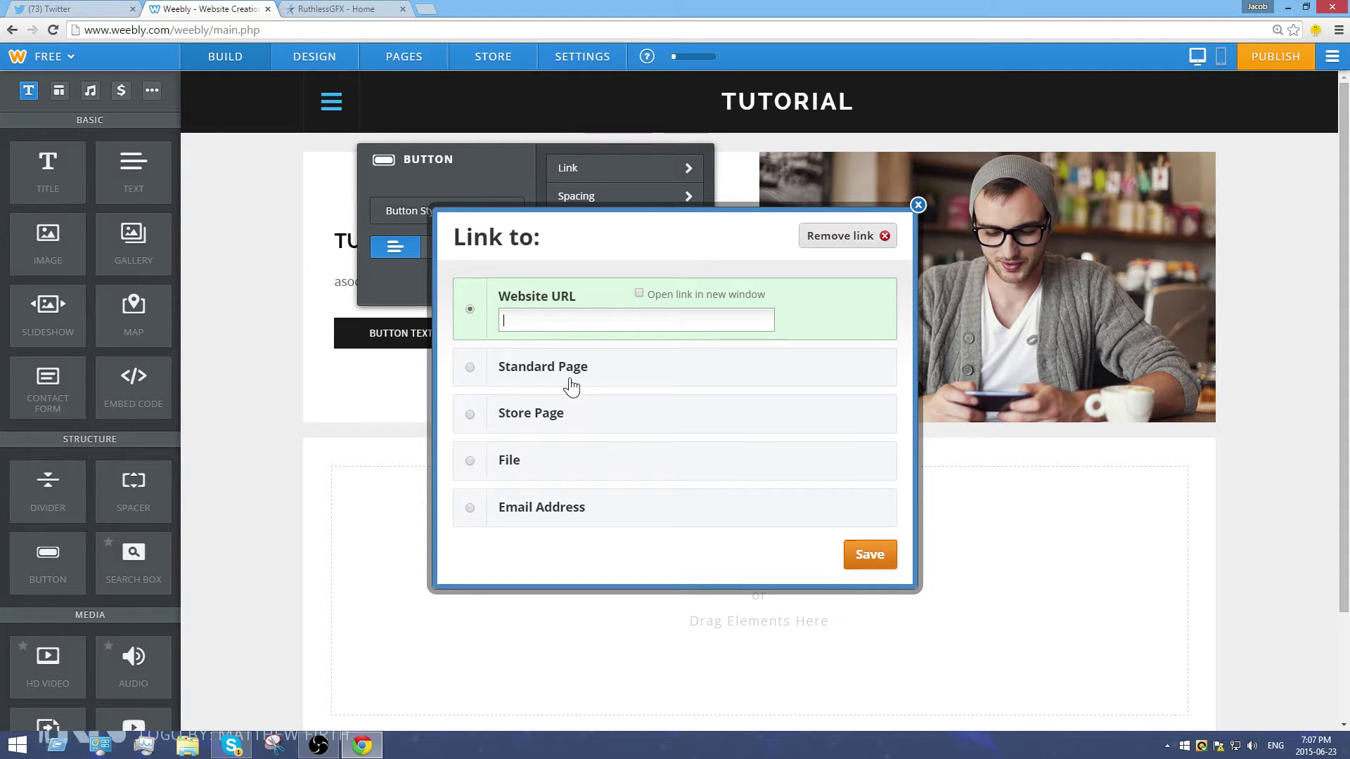
left_click(563, 317)
key("ctrl+v")
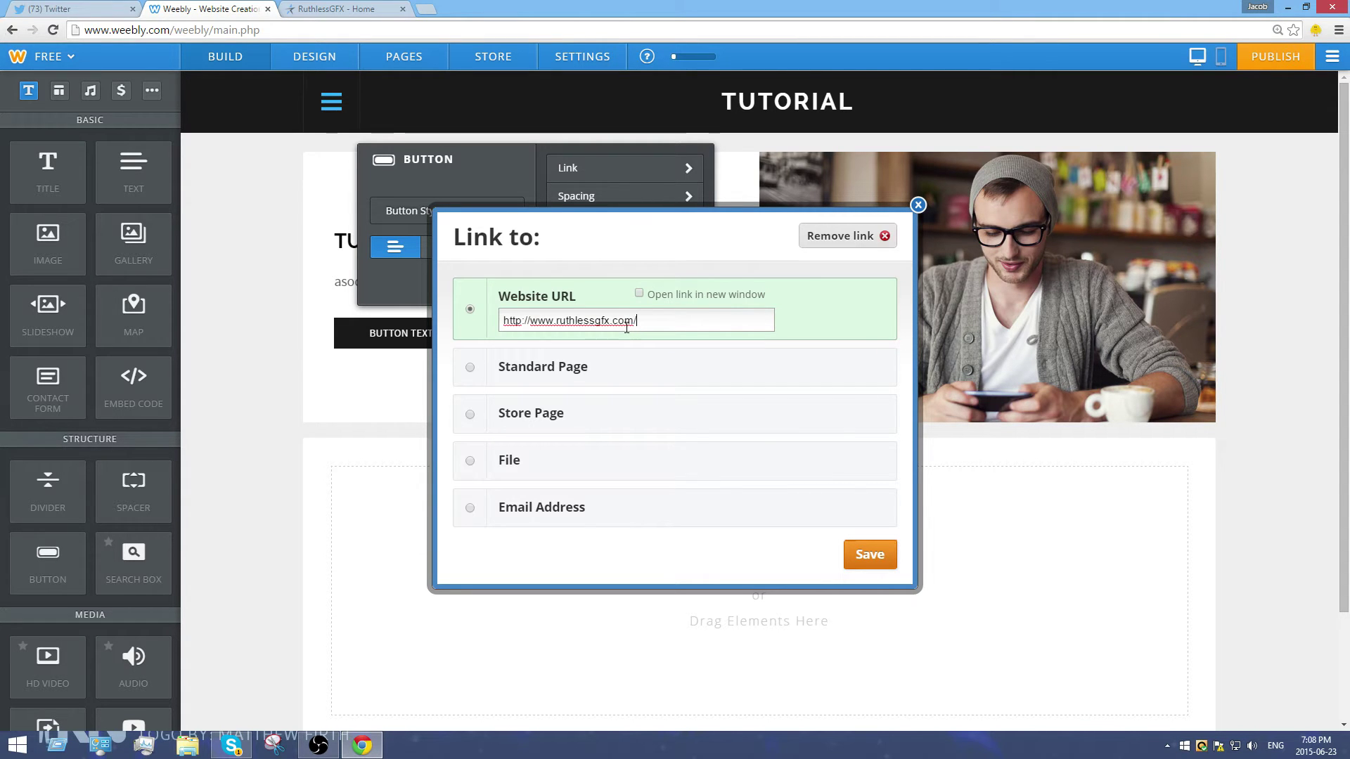
left_click(343, 10)
left_click(247, 10)
left_click(330, 10)
left_click(255, 12)
triple_click(543, 321)
left_click(640, 294)
left_click(871, 559)
- Replace the button's text with "RUTHLESSGFX"
left_click_drag(441, 342, 225, 369)
type("RUTHL")
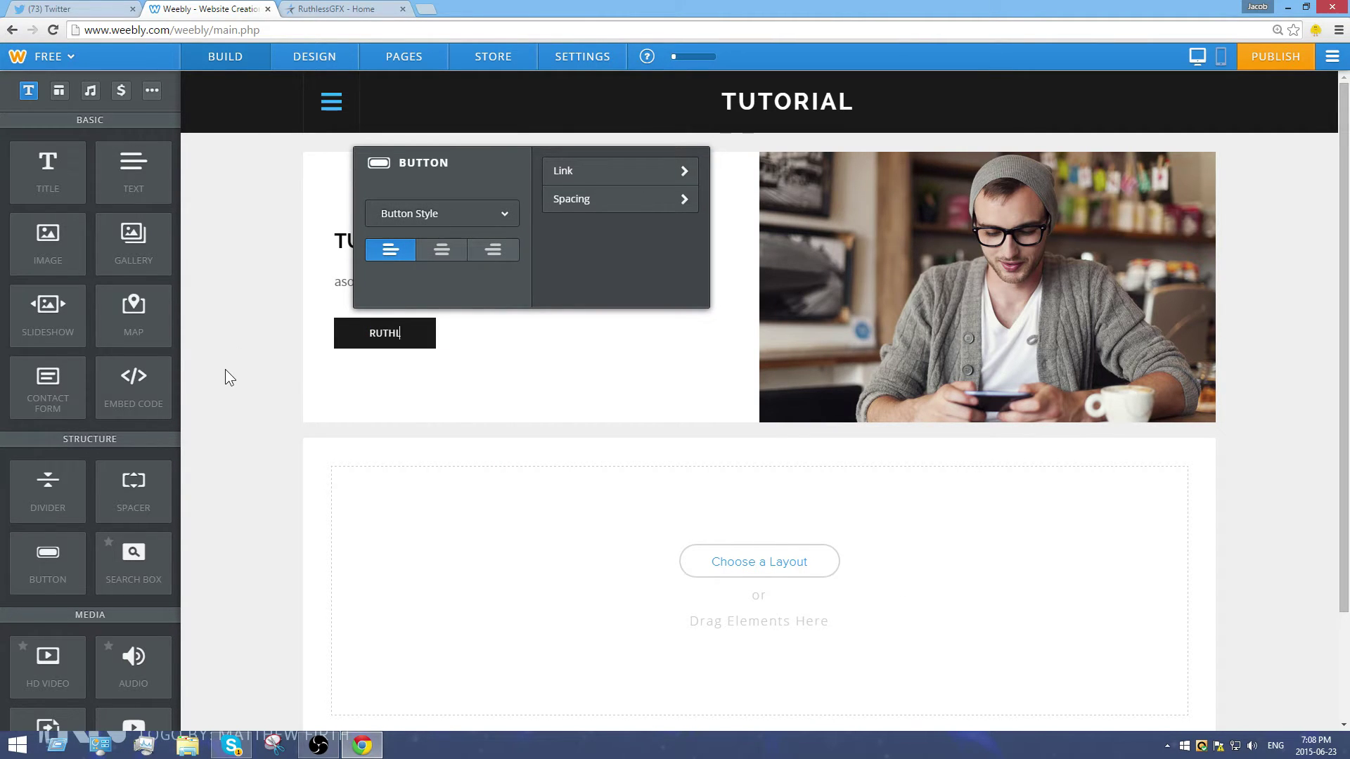
type("ESSGFX")
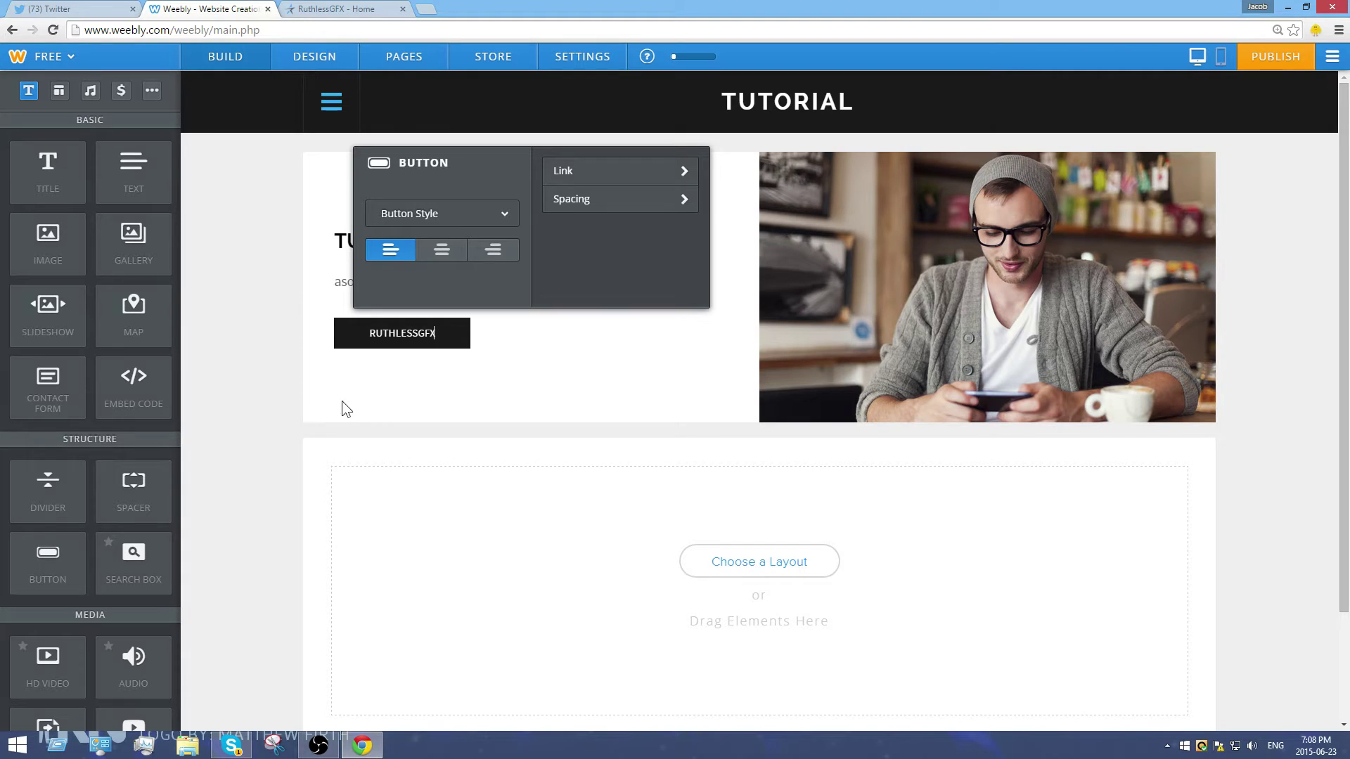
left_click(1259, 482)
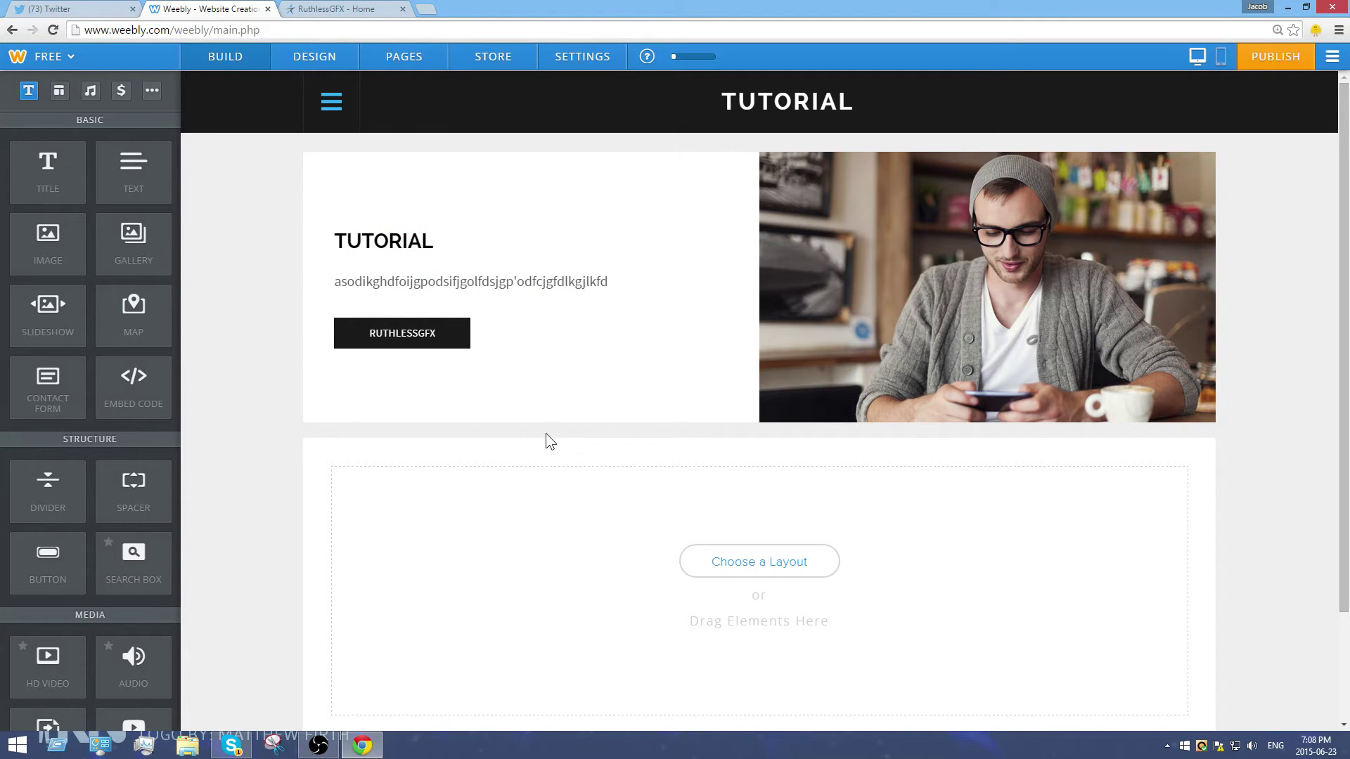
- Publish the website and close both the live page and the publishing confirmation
left_click(1264, 62)
left_click(865, 563)
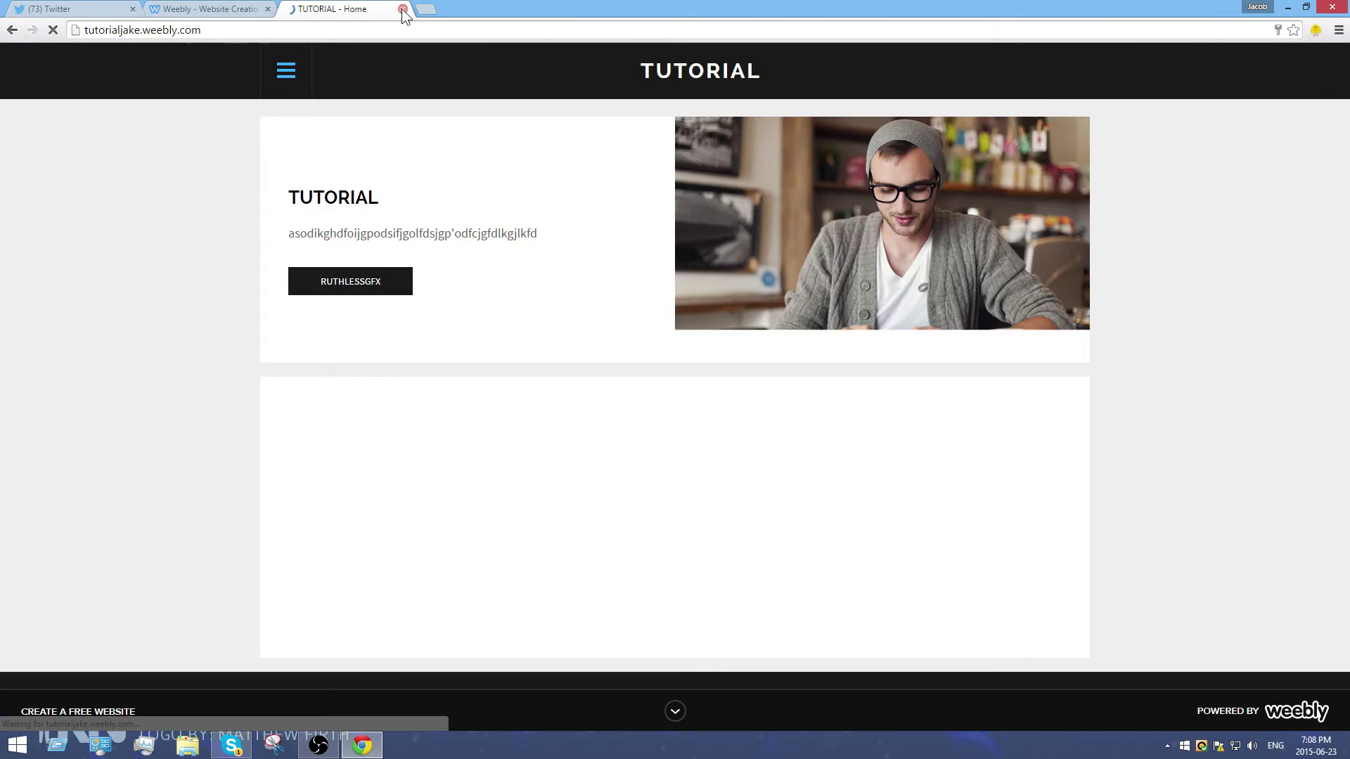
key("ctrl+w")
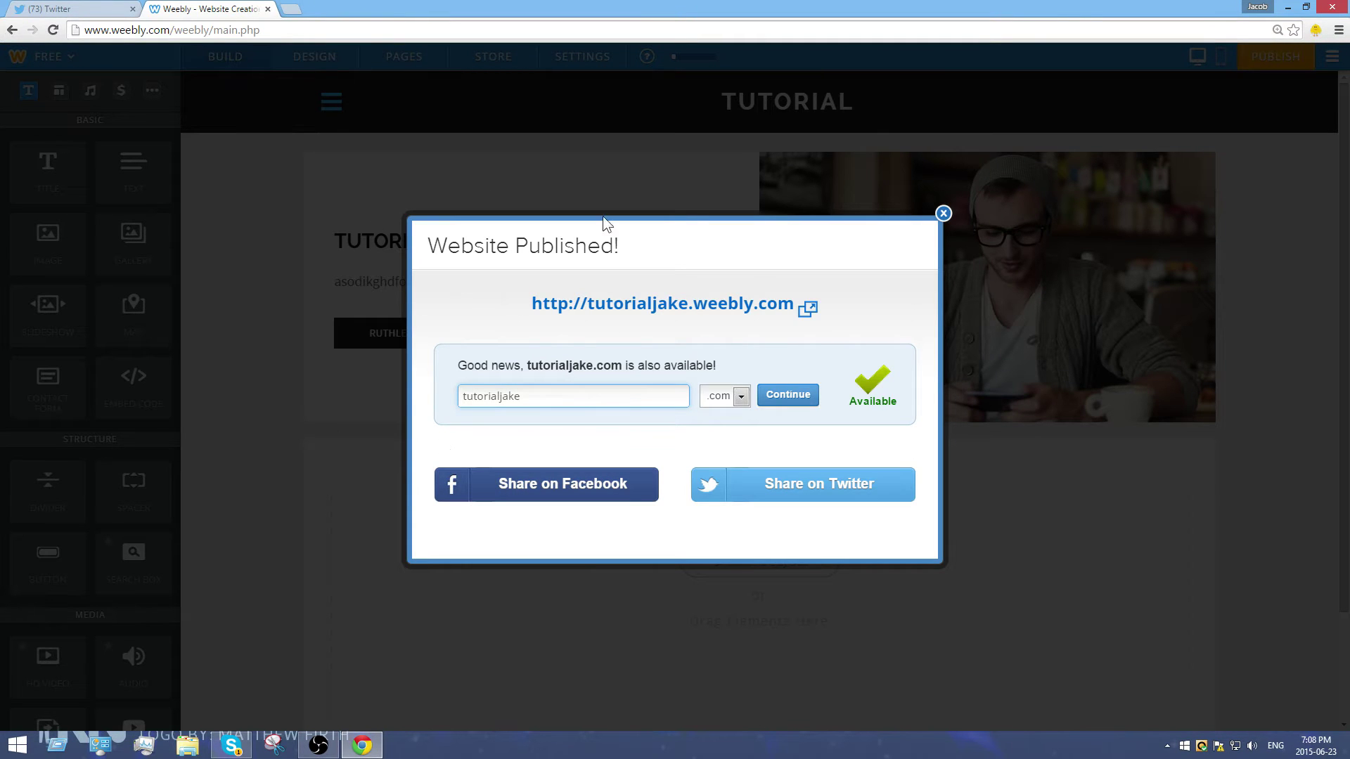
left_click(944, 213)
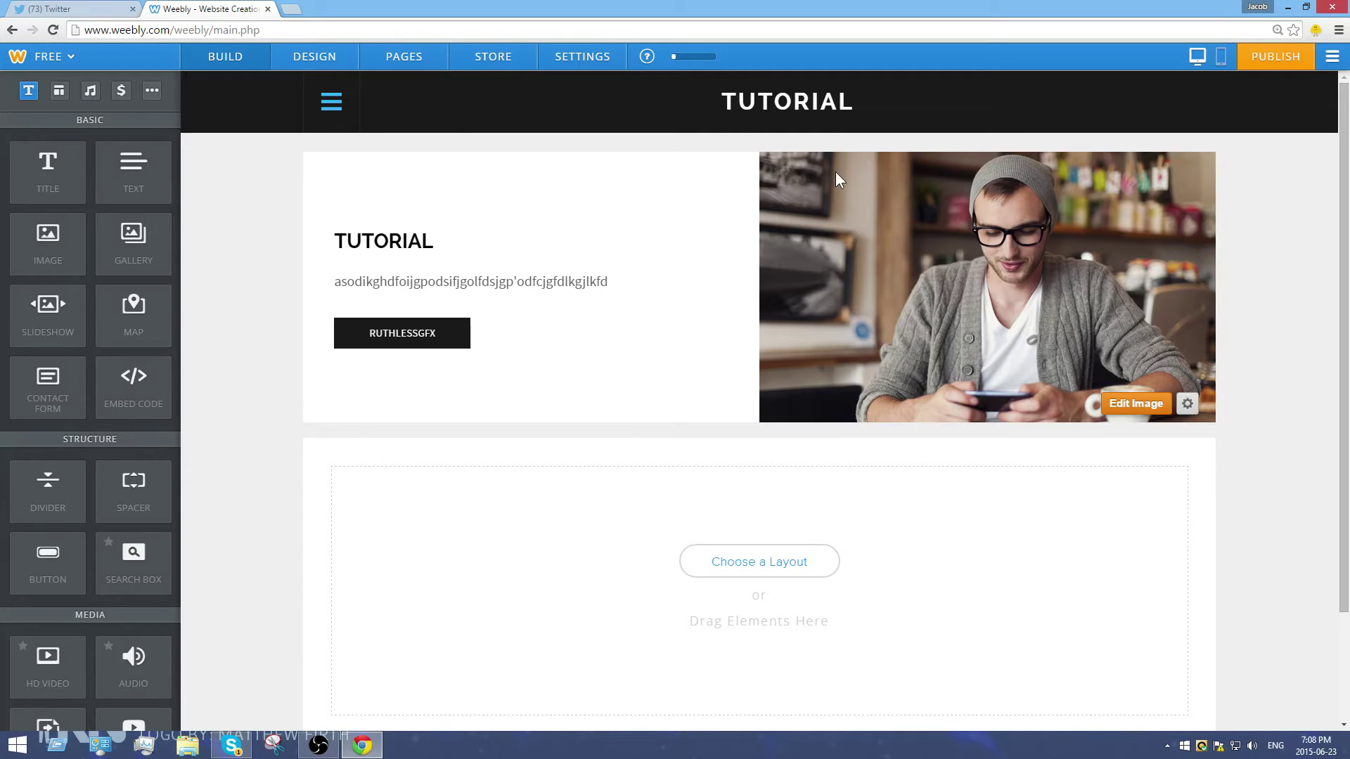
- Open tutorialjake.weebly.com in a new browser tab to examine the published website
left_click(291, 8)
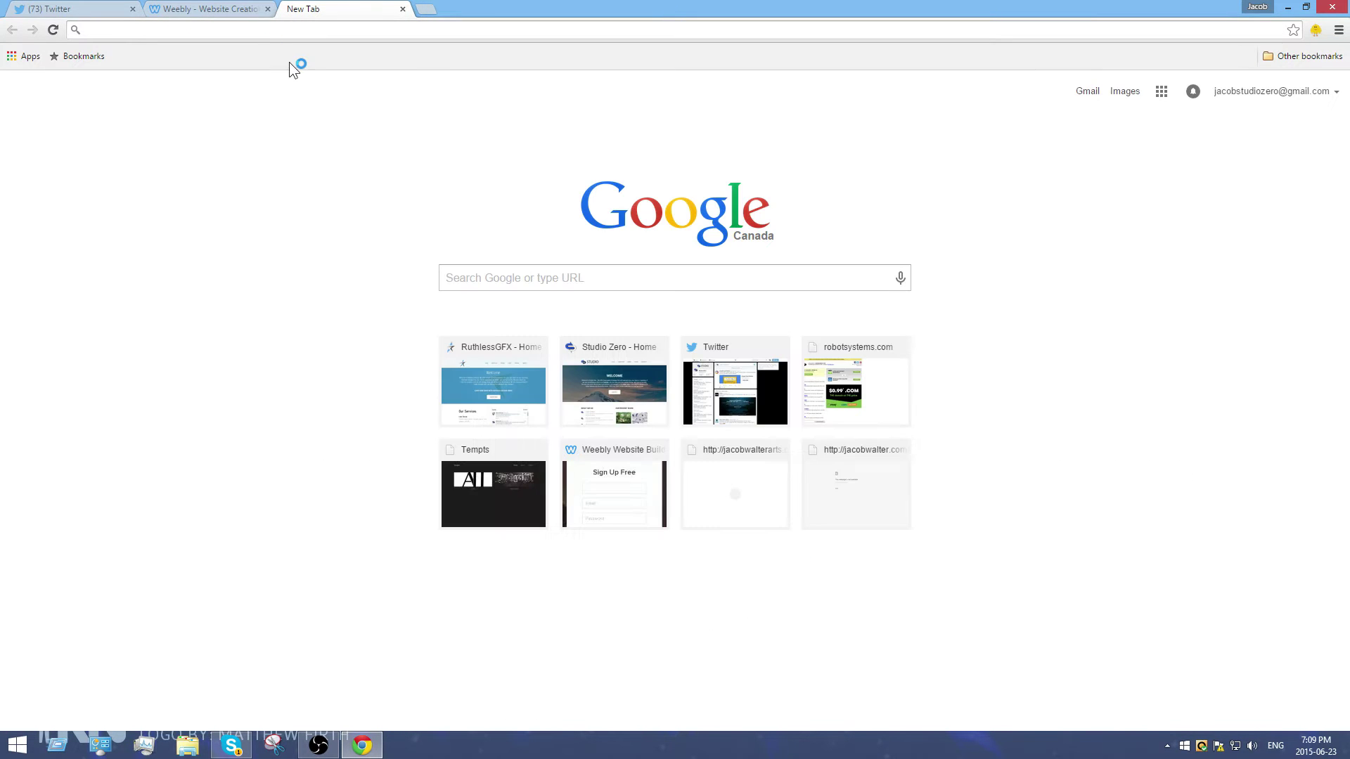
type("tutorialjake.weebly.com")
key("Return")
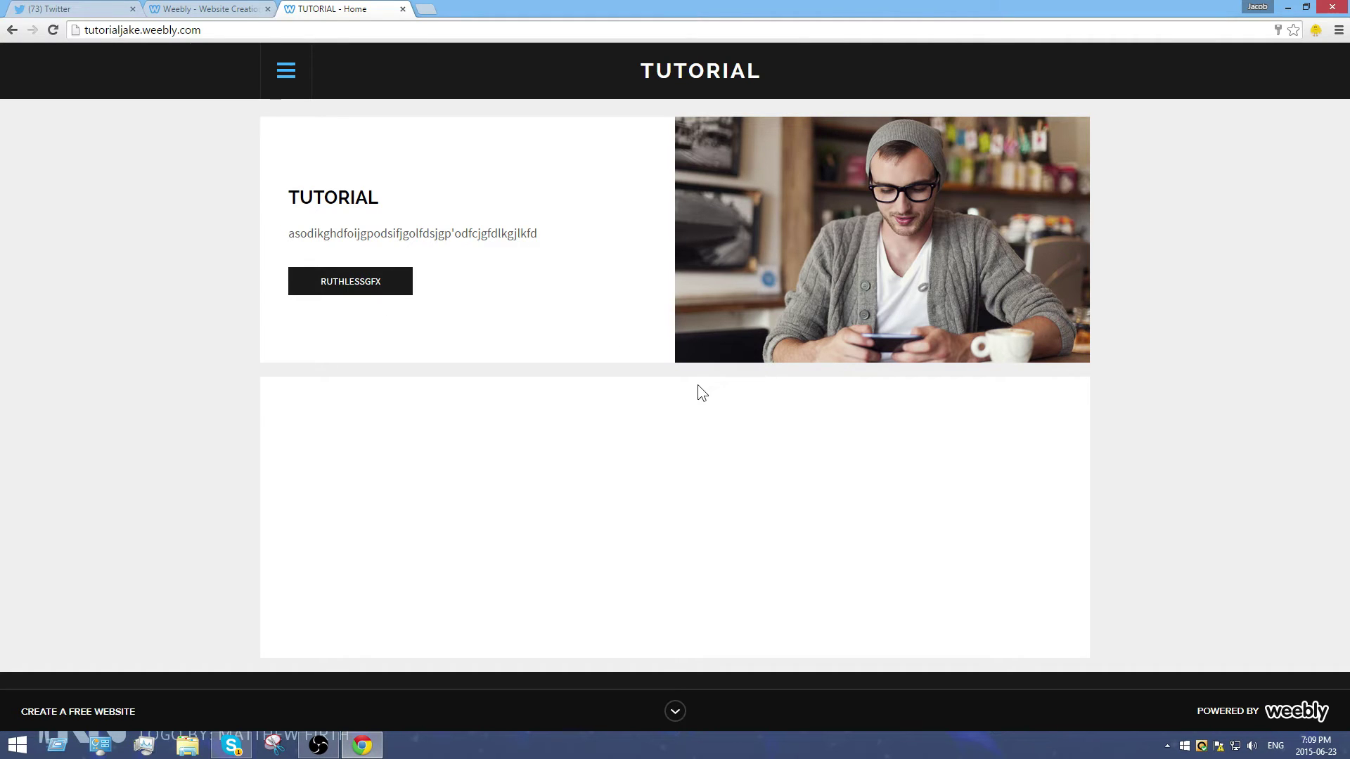
- Test the RUTHLESSGFX button on the published site, and close both the linked page and the published page
left_click(337, 288)
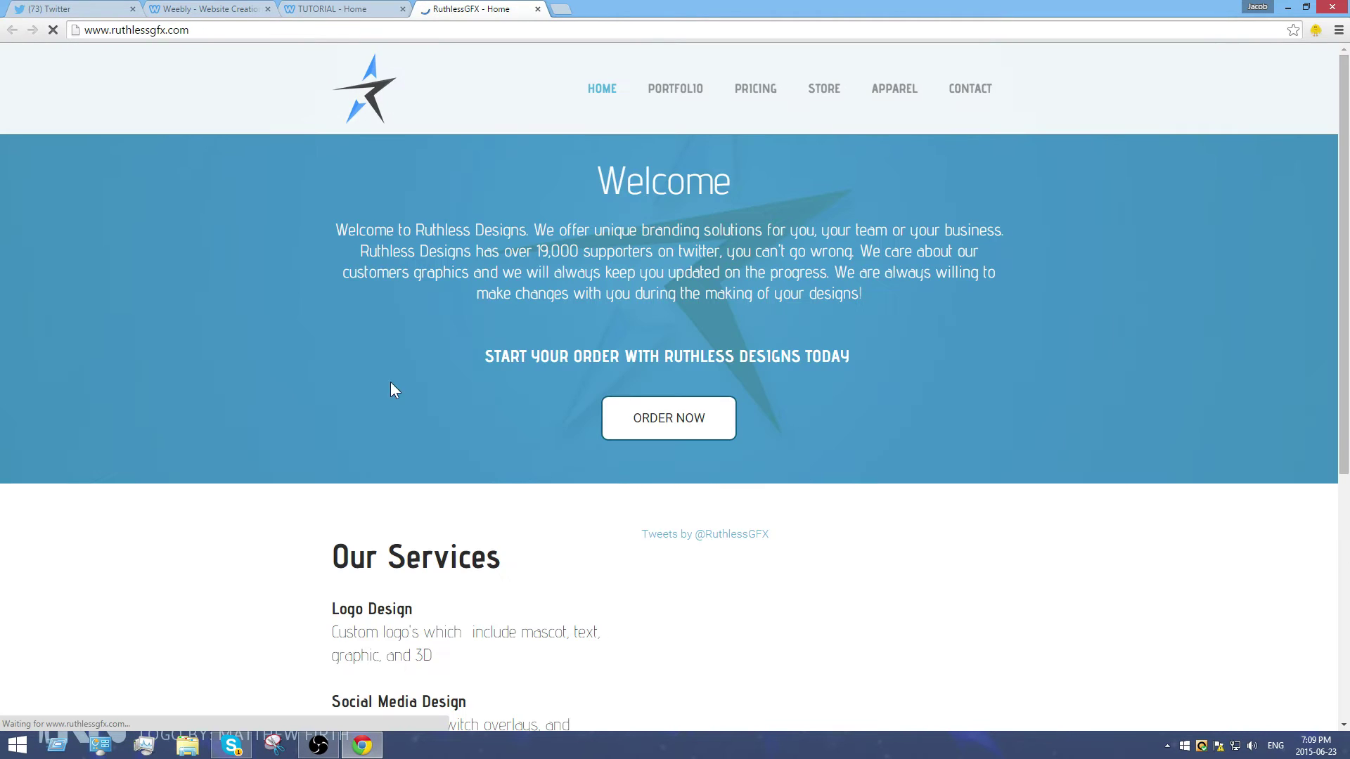
key("ctrl+w")
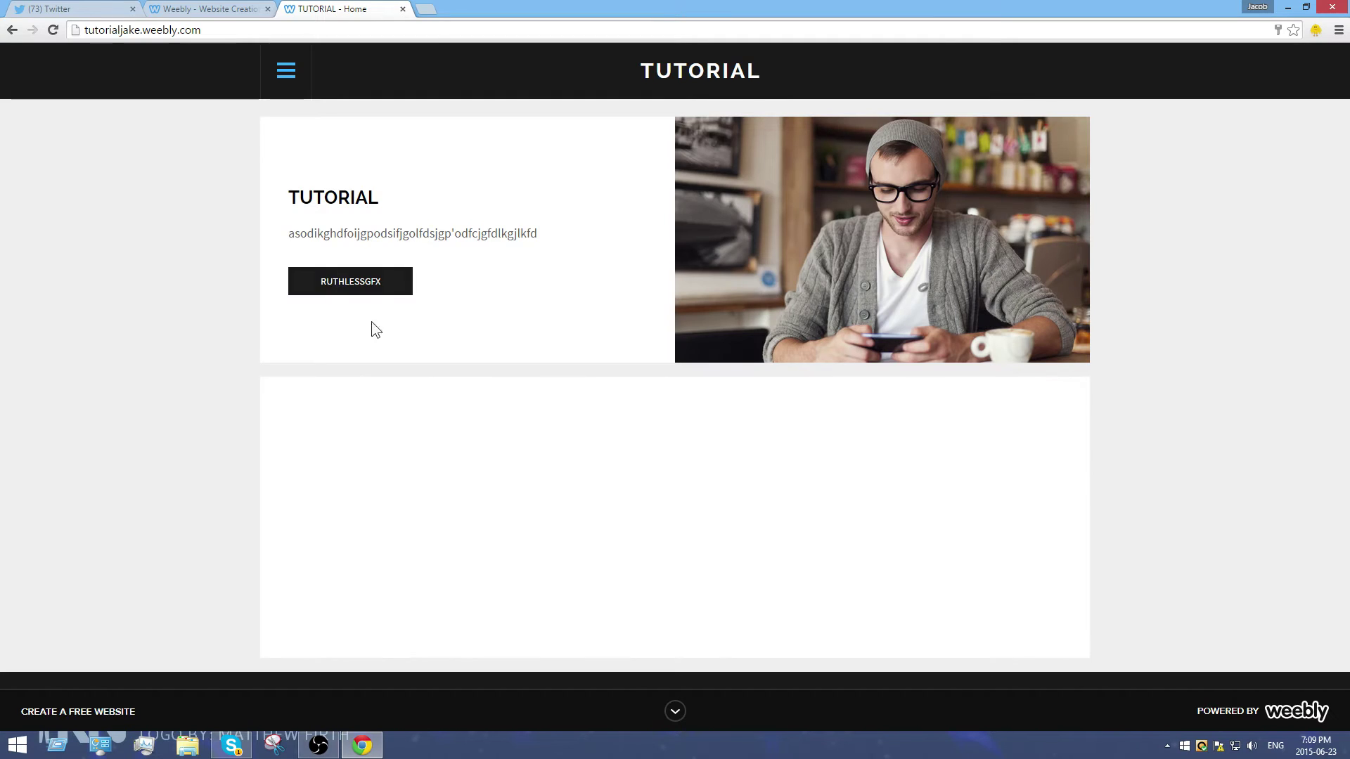
left_click(402, 8)
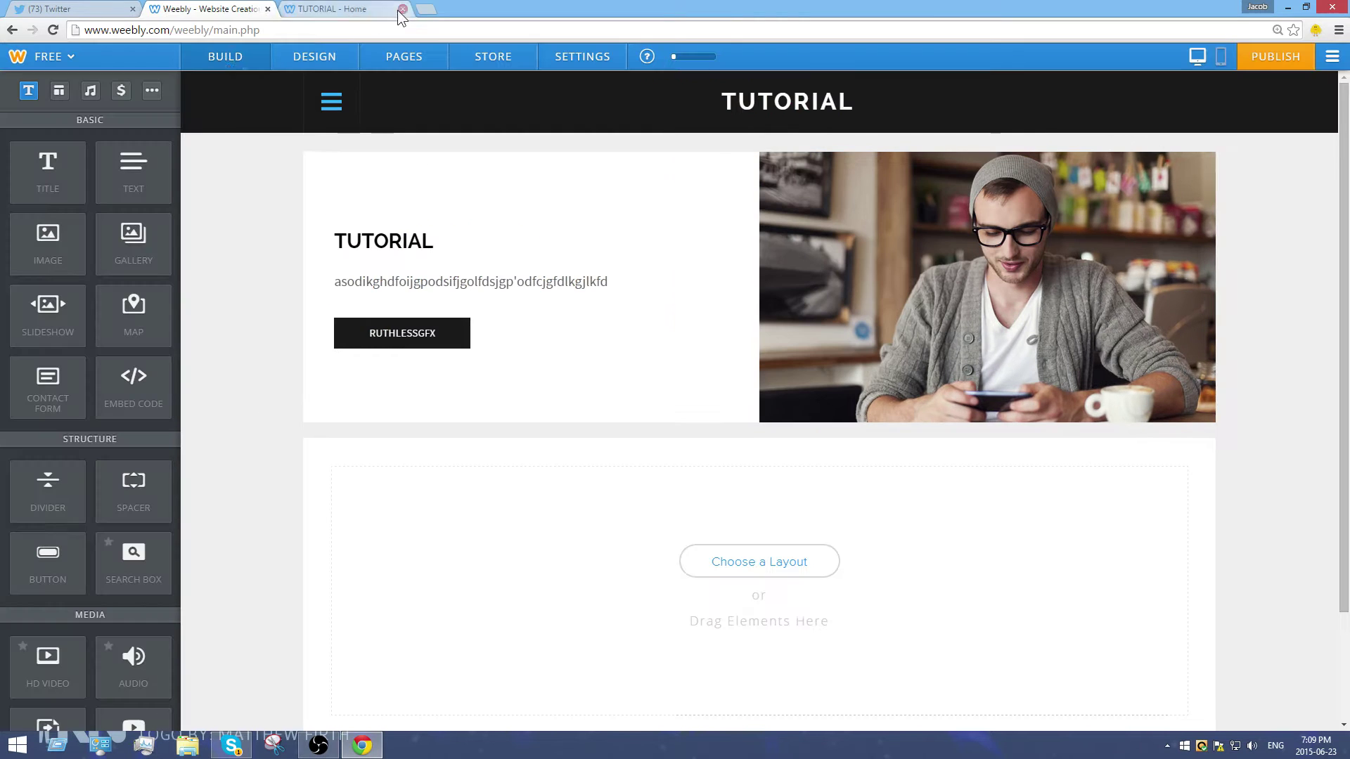
- Change the RUTHLESSGFX button's link to the standard page Contact and save it
left_click(452, 338)
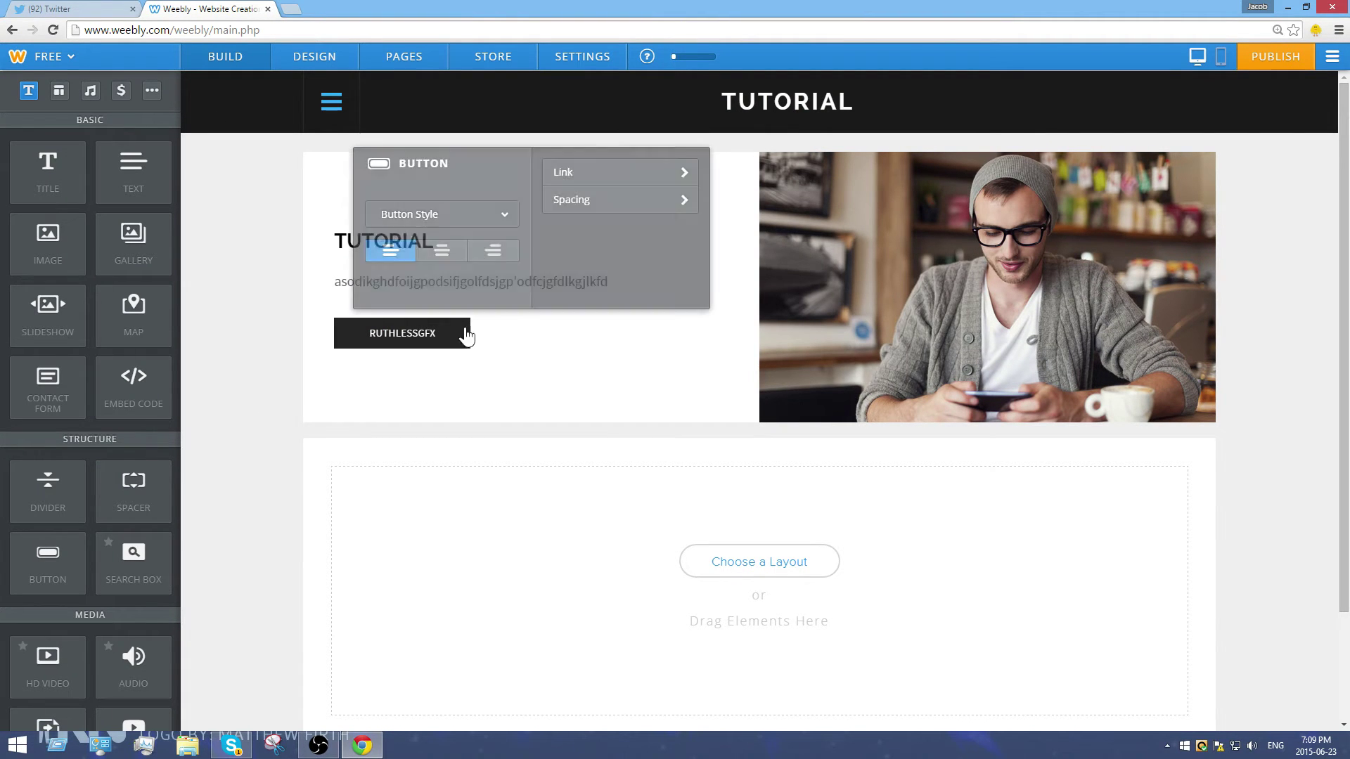
left_click(602, 172)
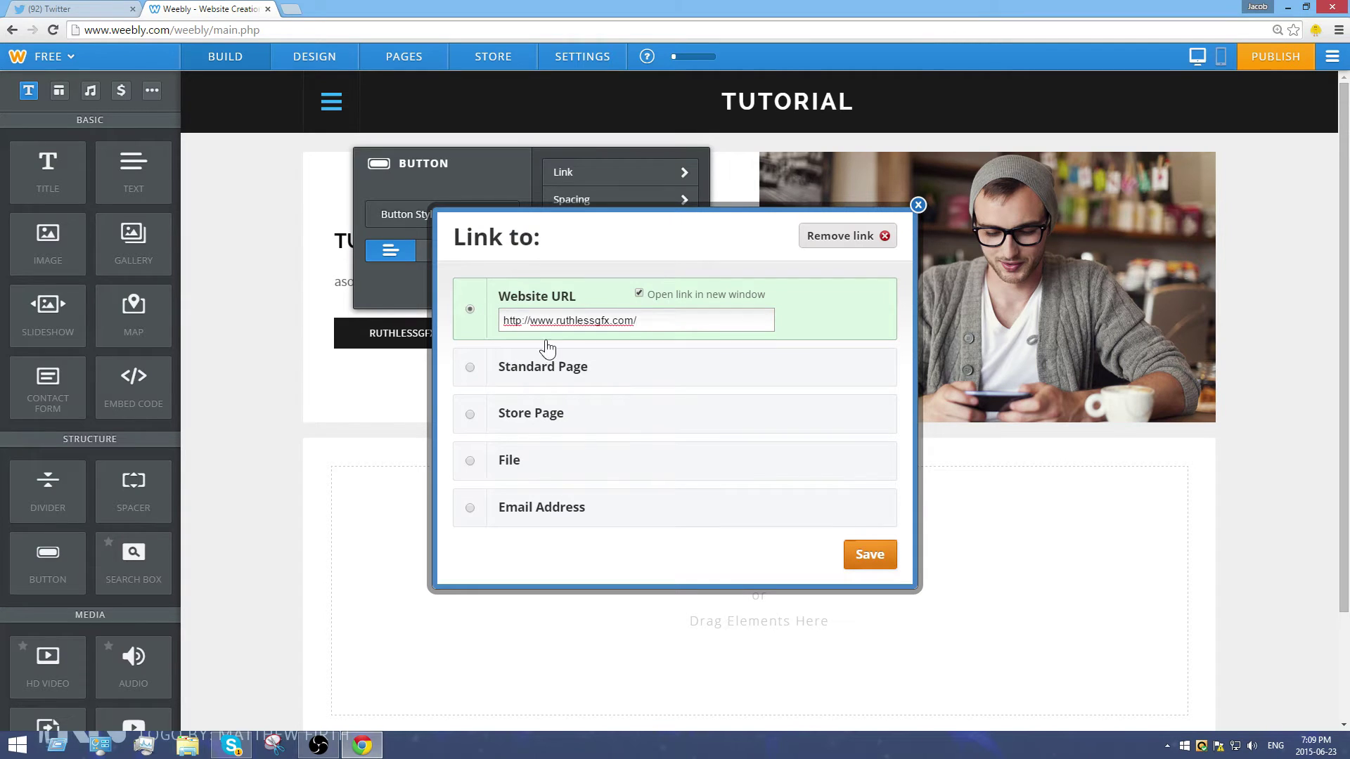
left_click(472, 376)
left_click(600, 366)
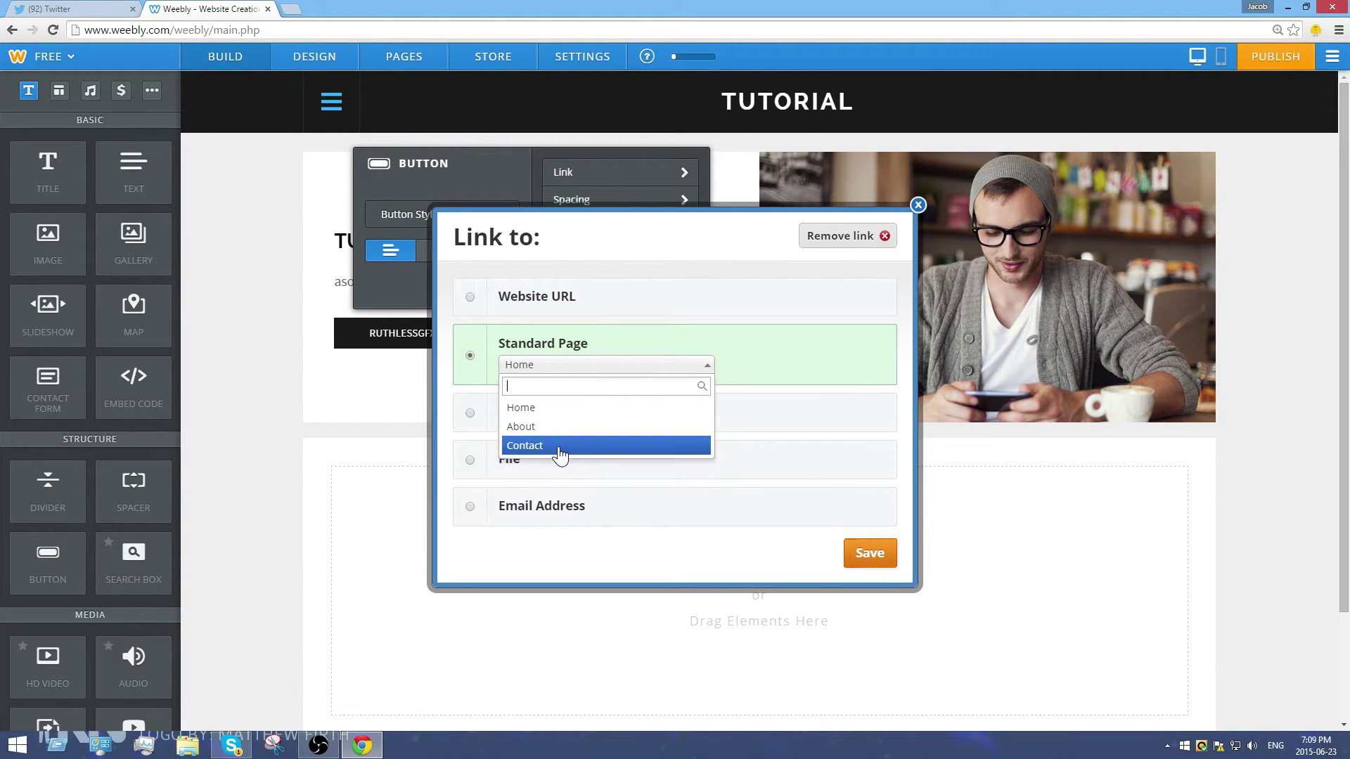
left_click(560, 445)
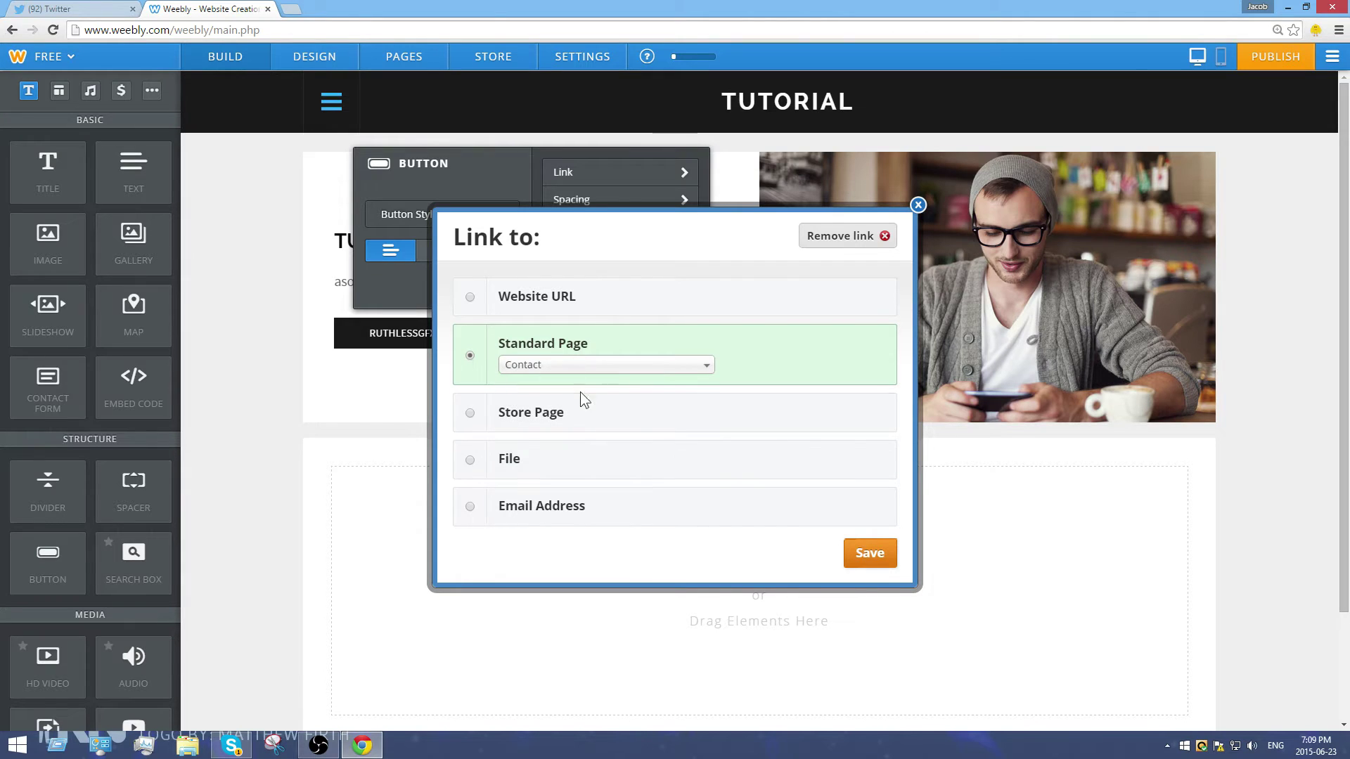
left_click(870, 553)
left_click(834, 512)
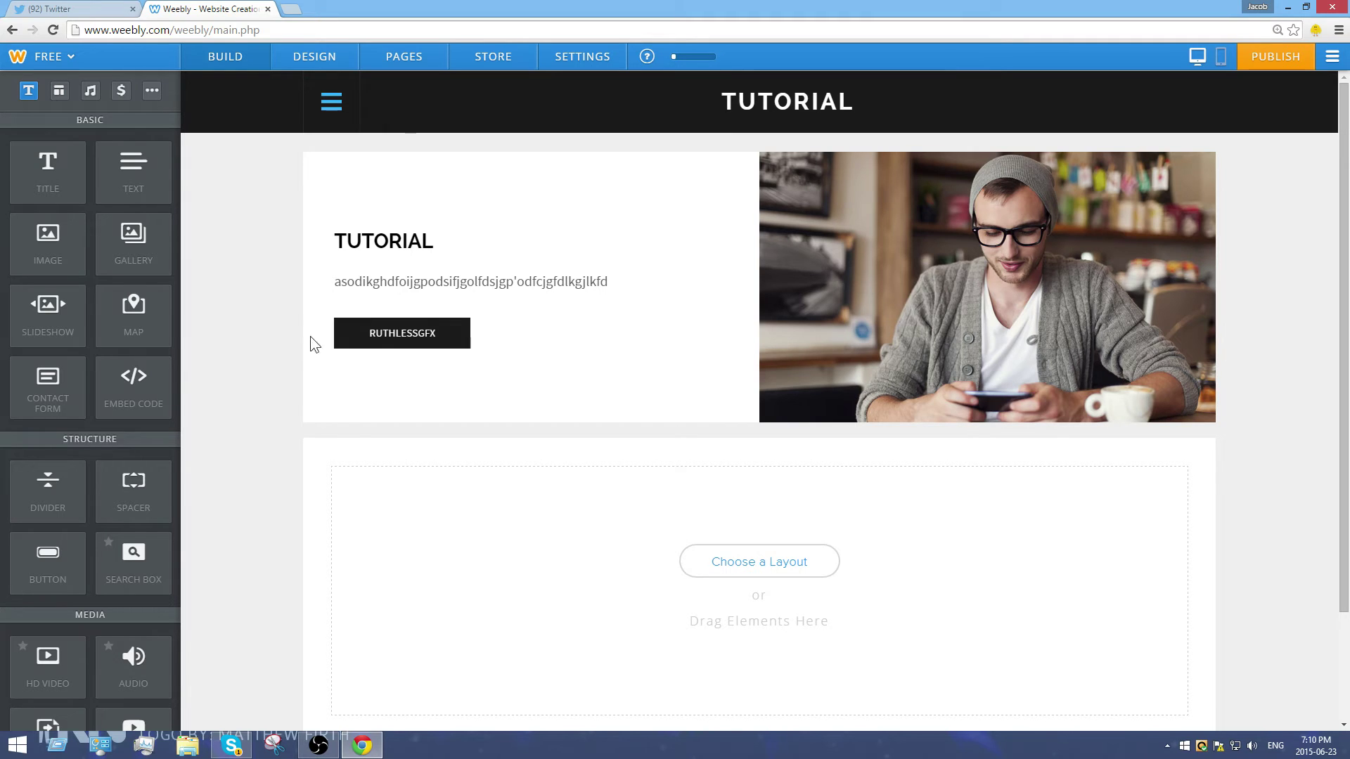
- Add a Social Icons element to the empty area below the header image and look through its icon link settings
scroll(52, 502, "down", 7)
left_click_drag(45, 513, 406, 526)
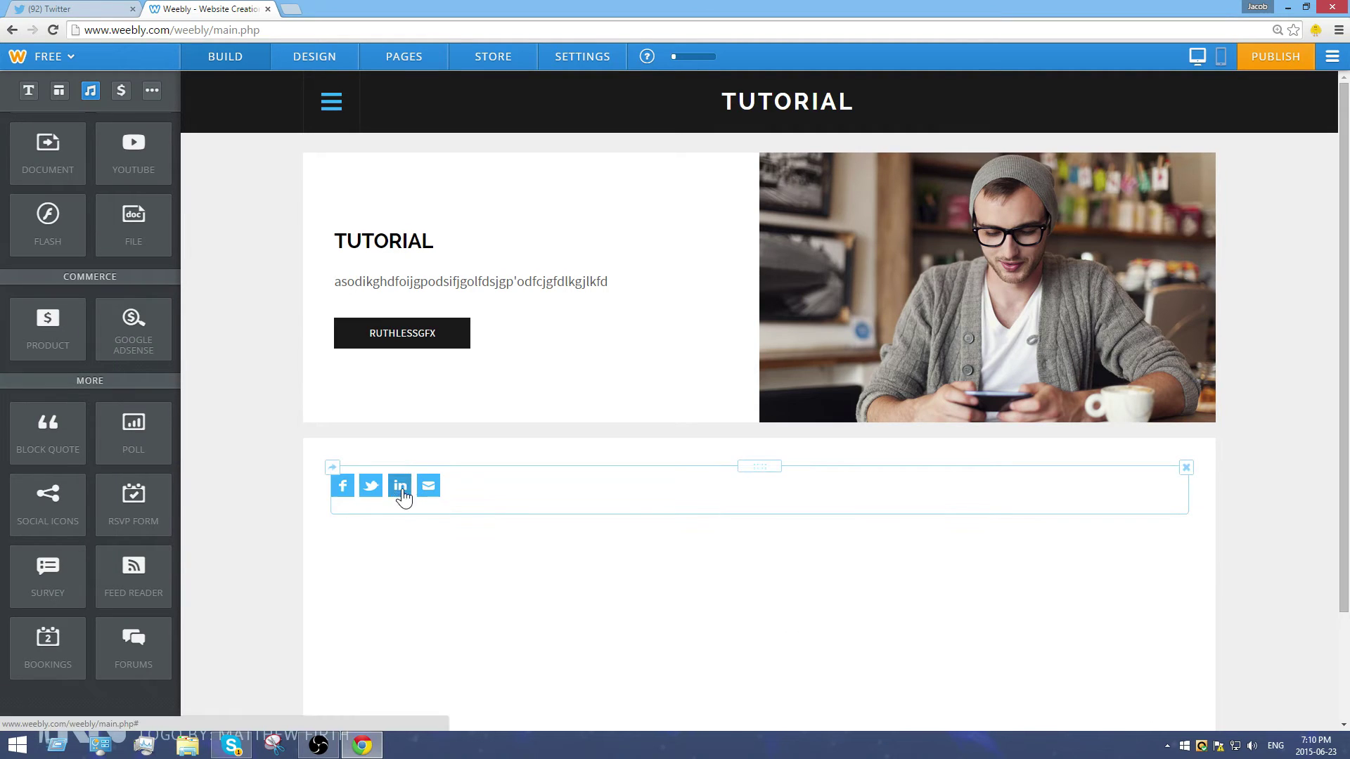
left_click(342, 496)
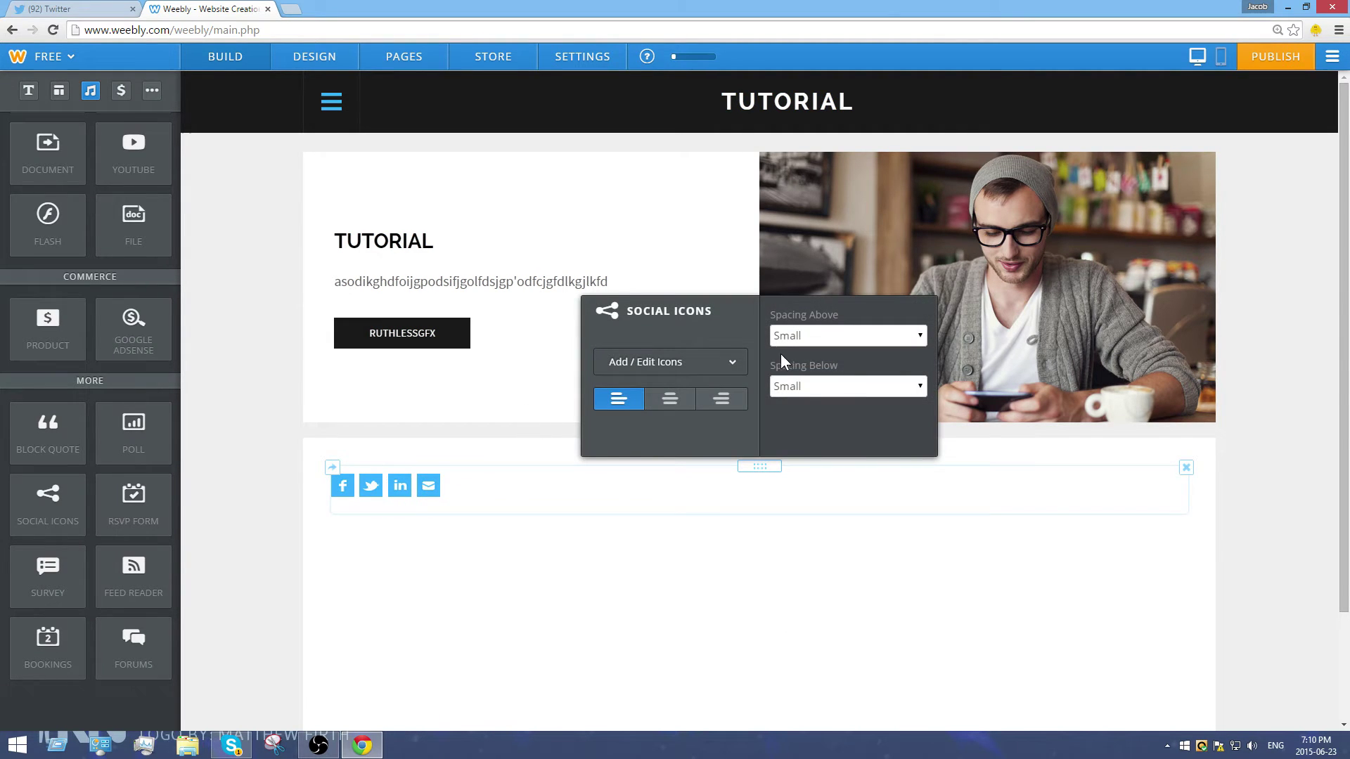
left_click(676, 368)
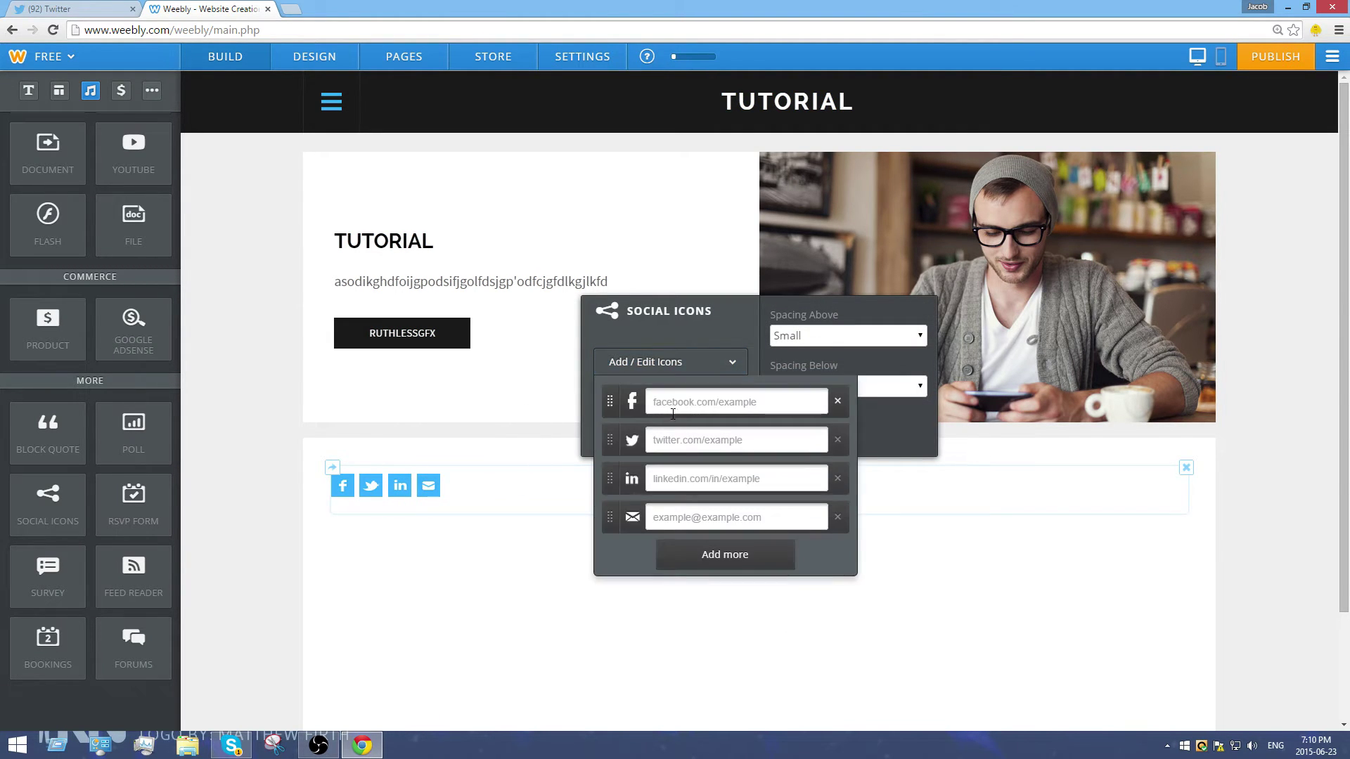
left_click(760, 403)
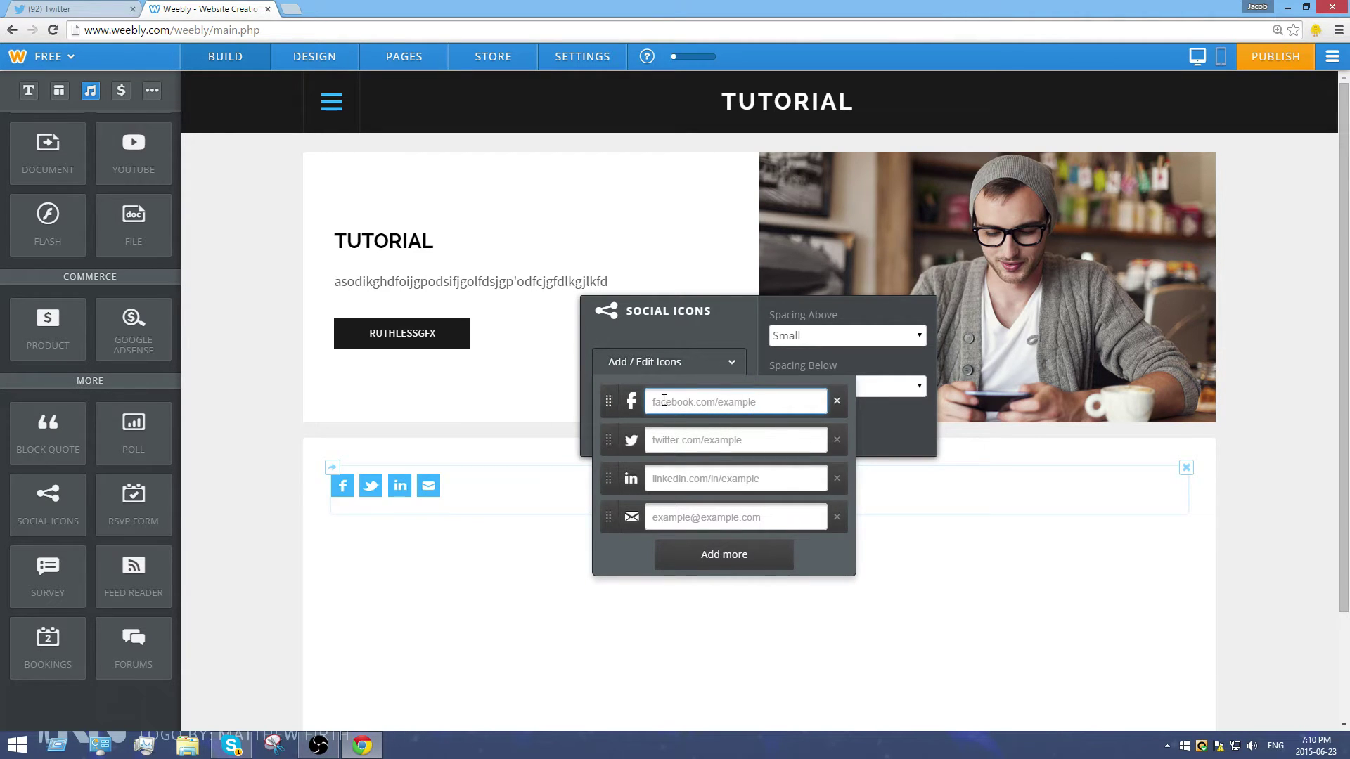
left_click(925, 566)
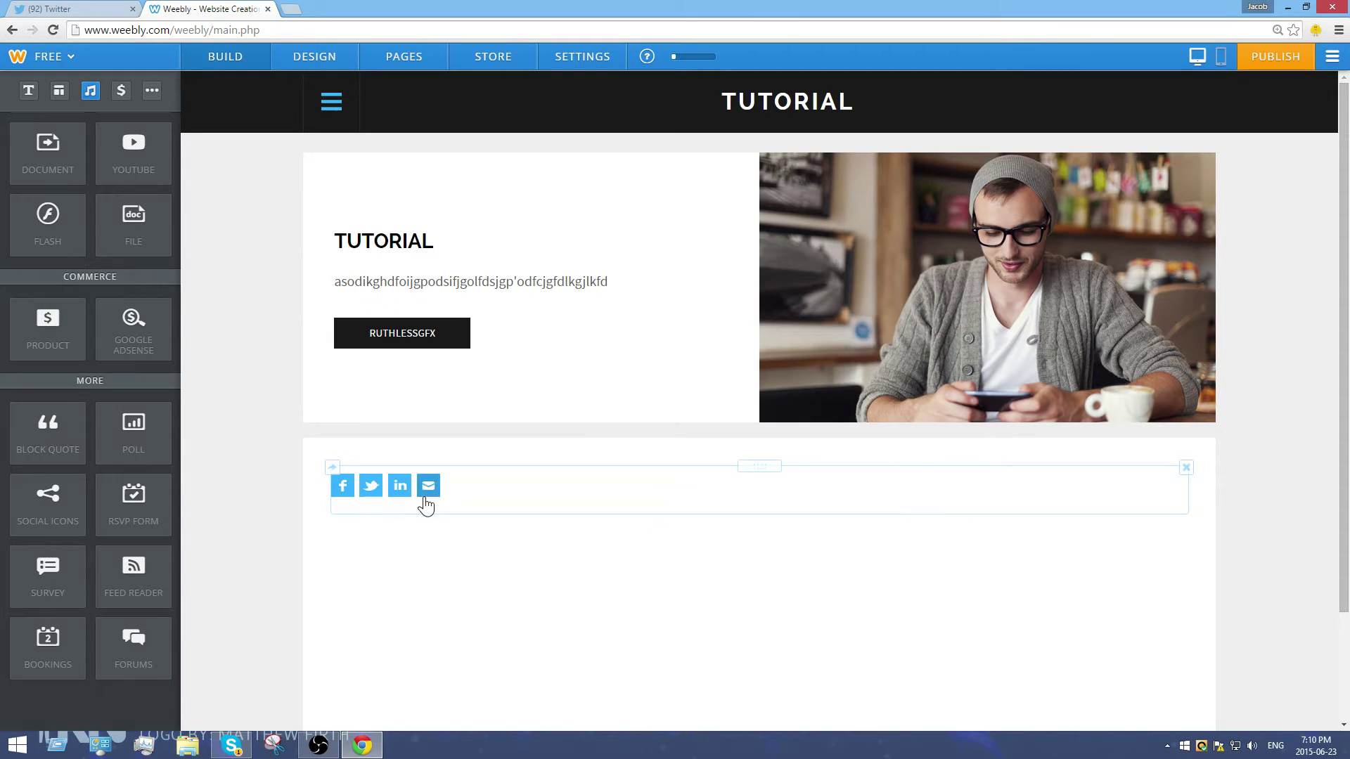
left_click(374, 495)
left_click(637, 365)
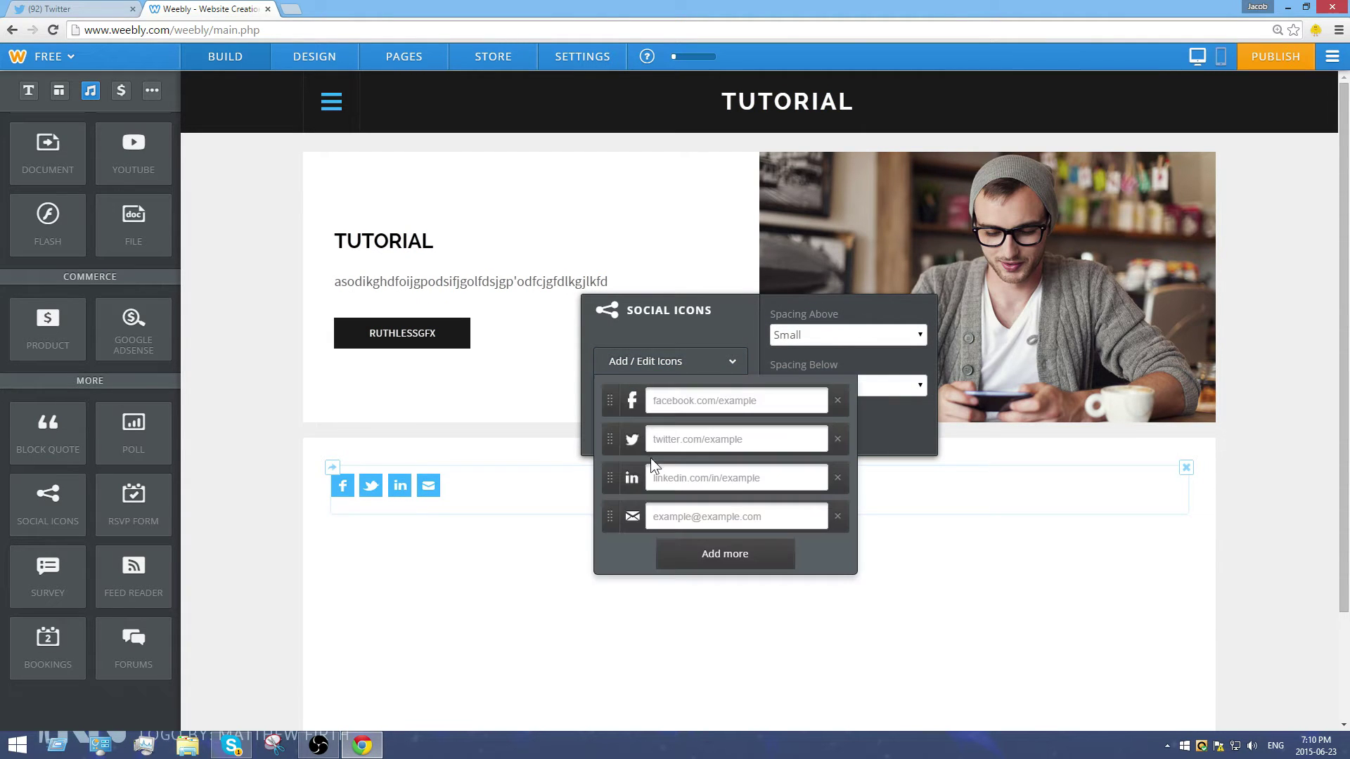
key("ctrl+shift+Tab")
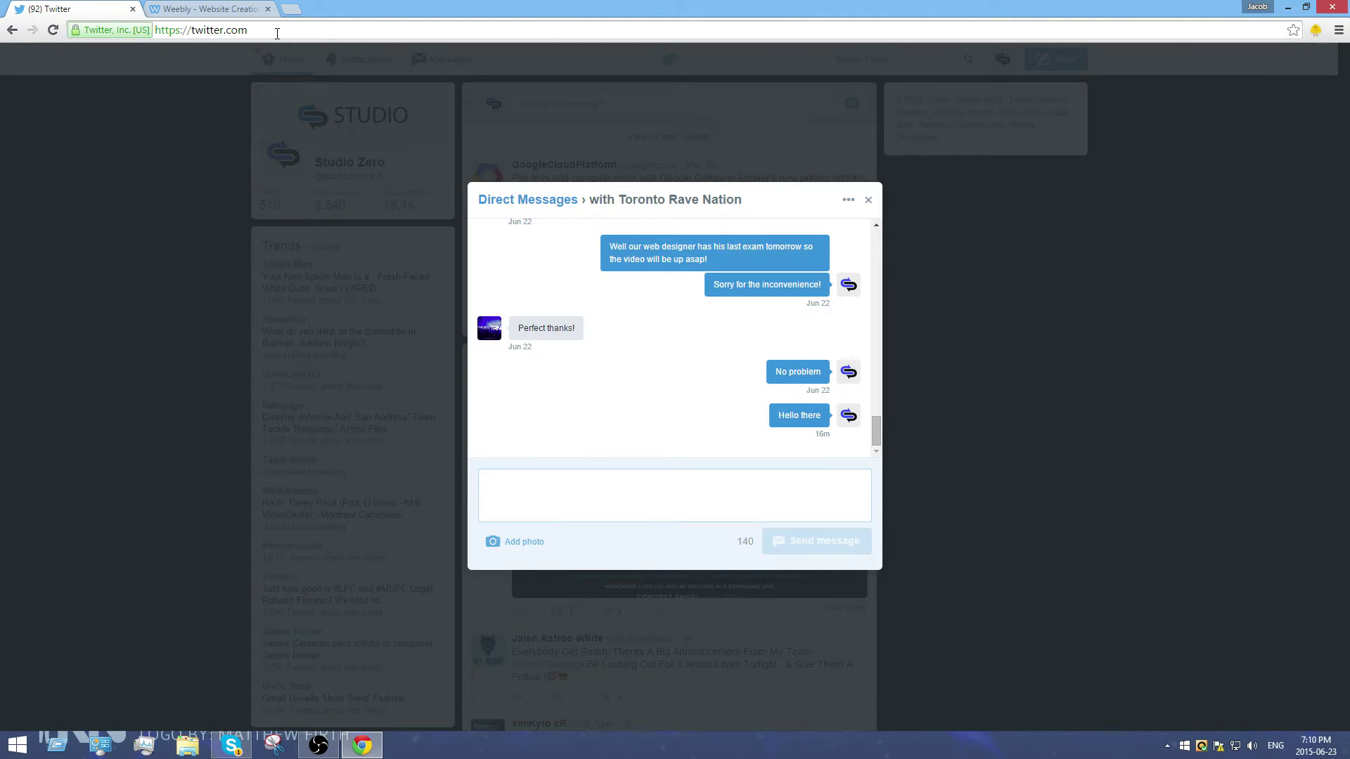
left_click(868, 200)
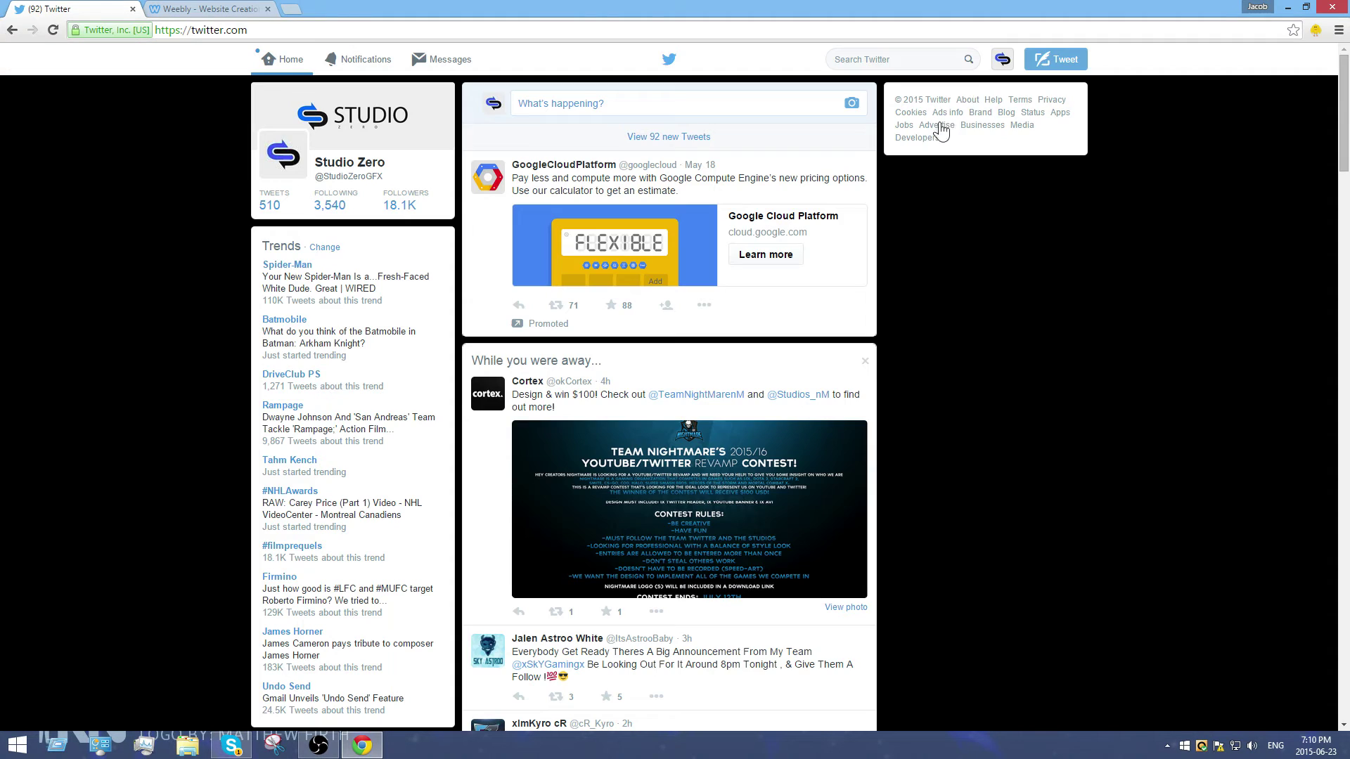
left_click(1001, 62)
left_click(967, 100)
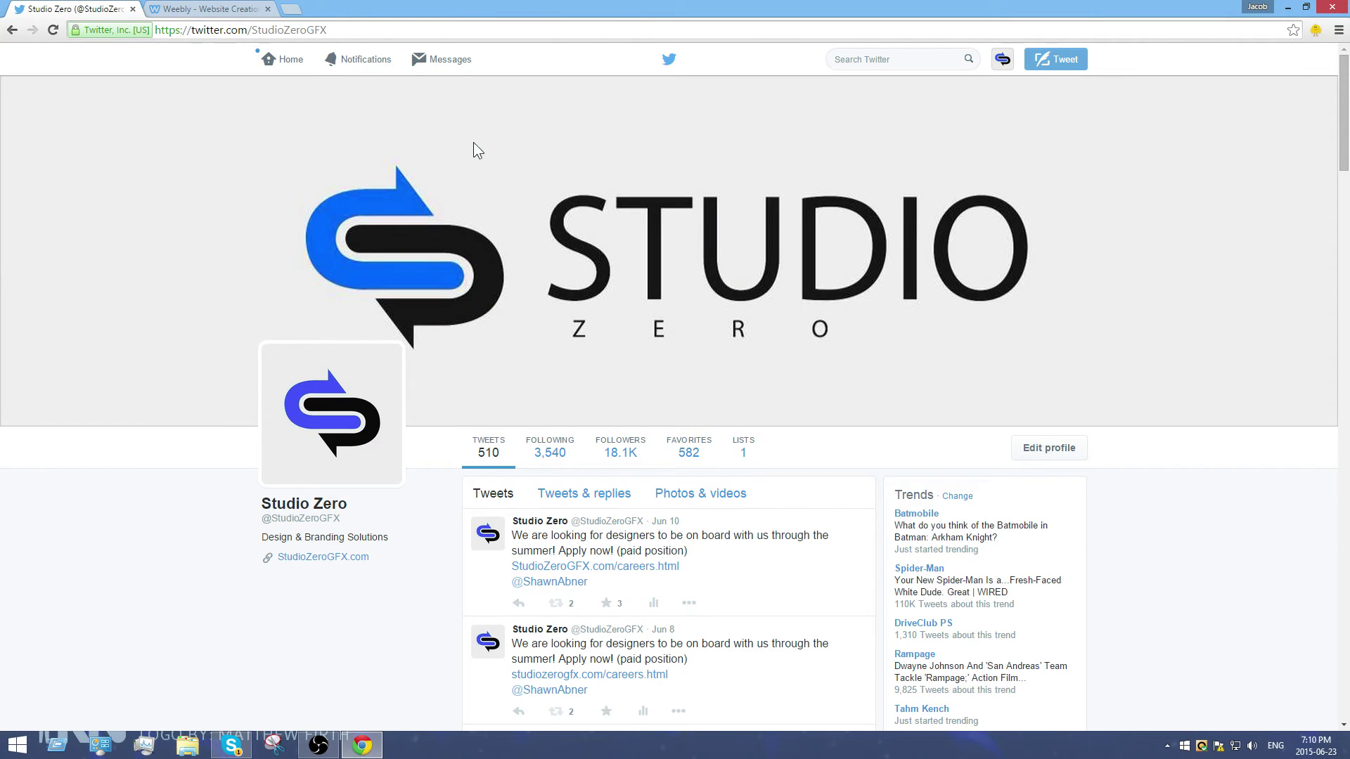
left_click(366, 29)
key("ctrl+c")
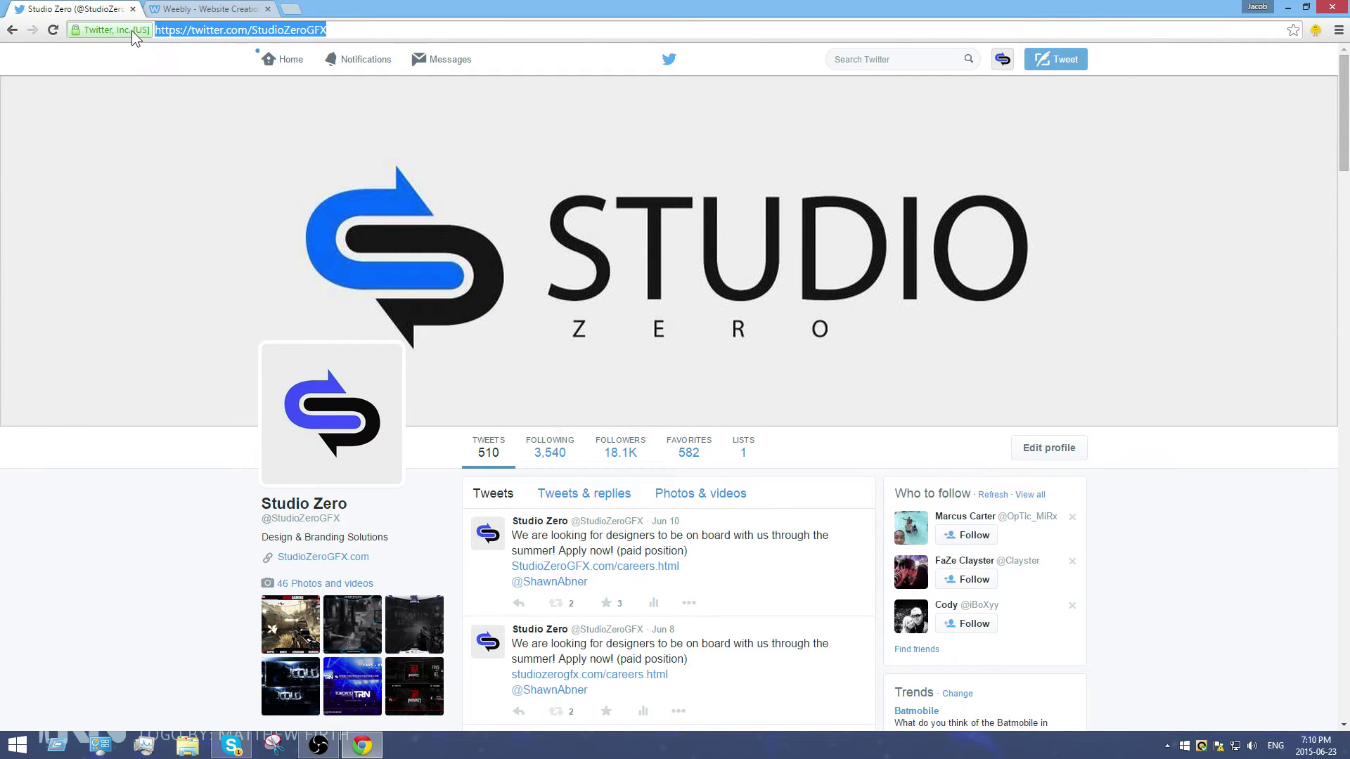
left_click(176, 8)
key("ctrl+v")
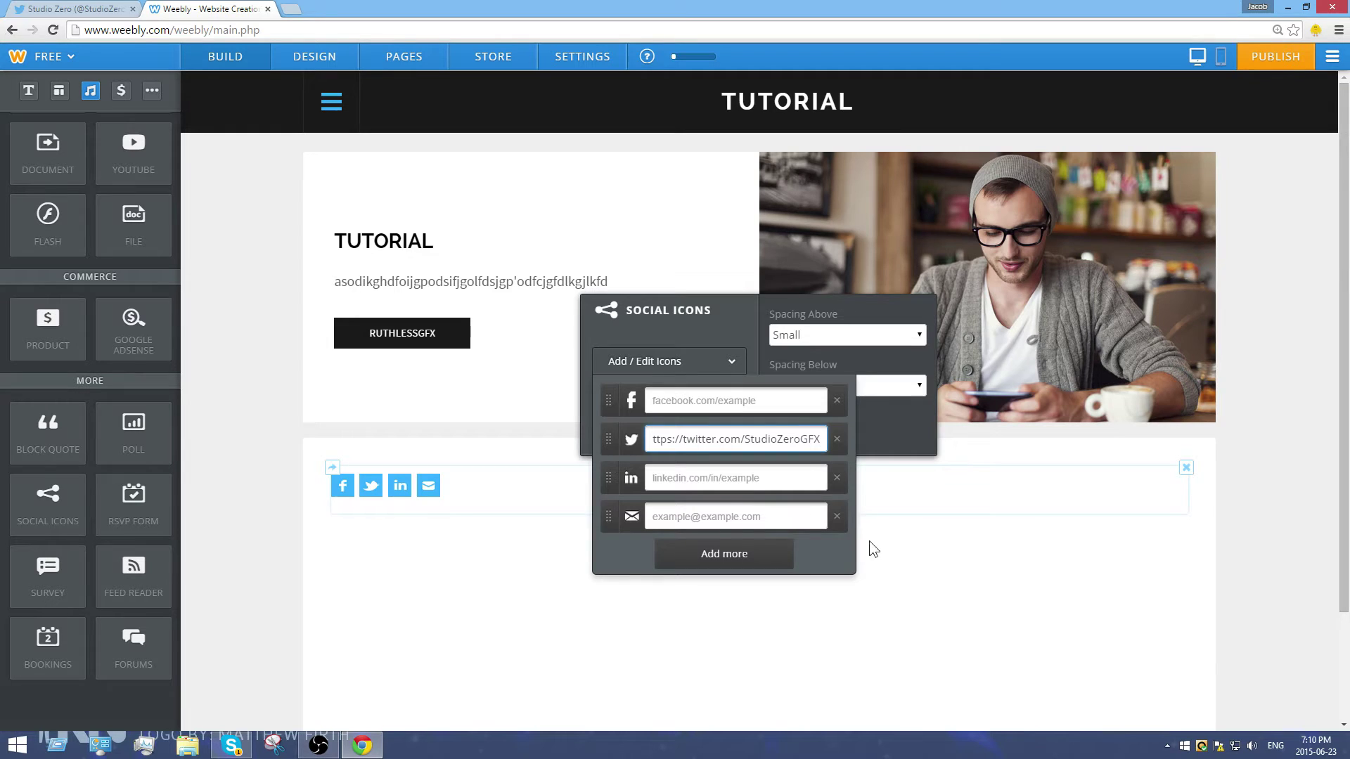
left_click(935, 600)
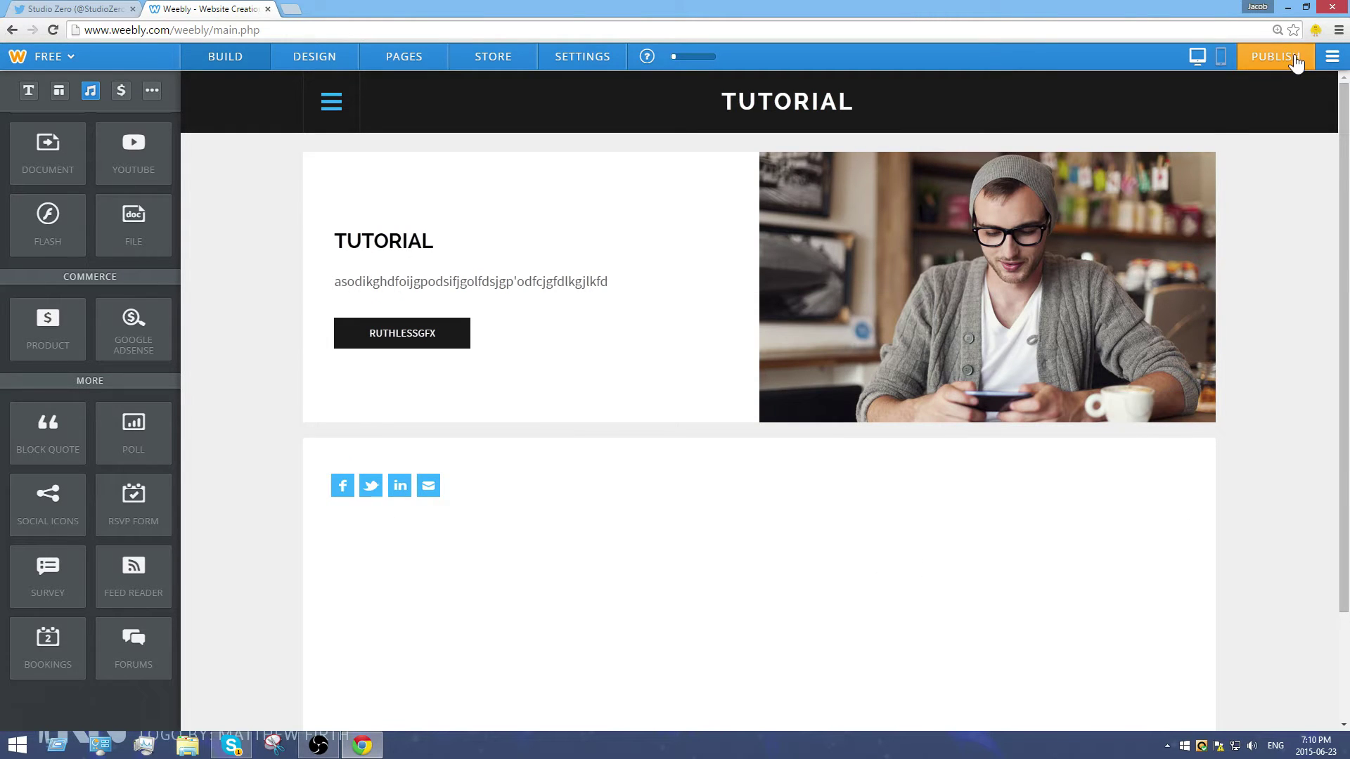
- Publish the website and test the Twitter icon's link on tutorialjake.weebly.com in a new browser tab
left_click(1296, 62)
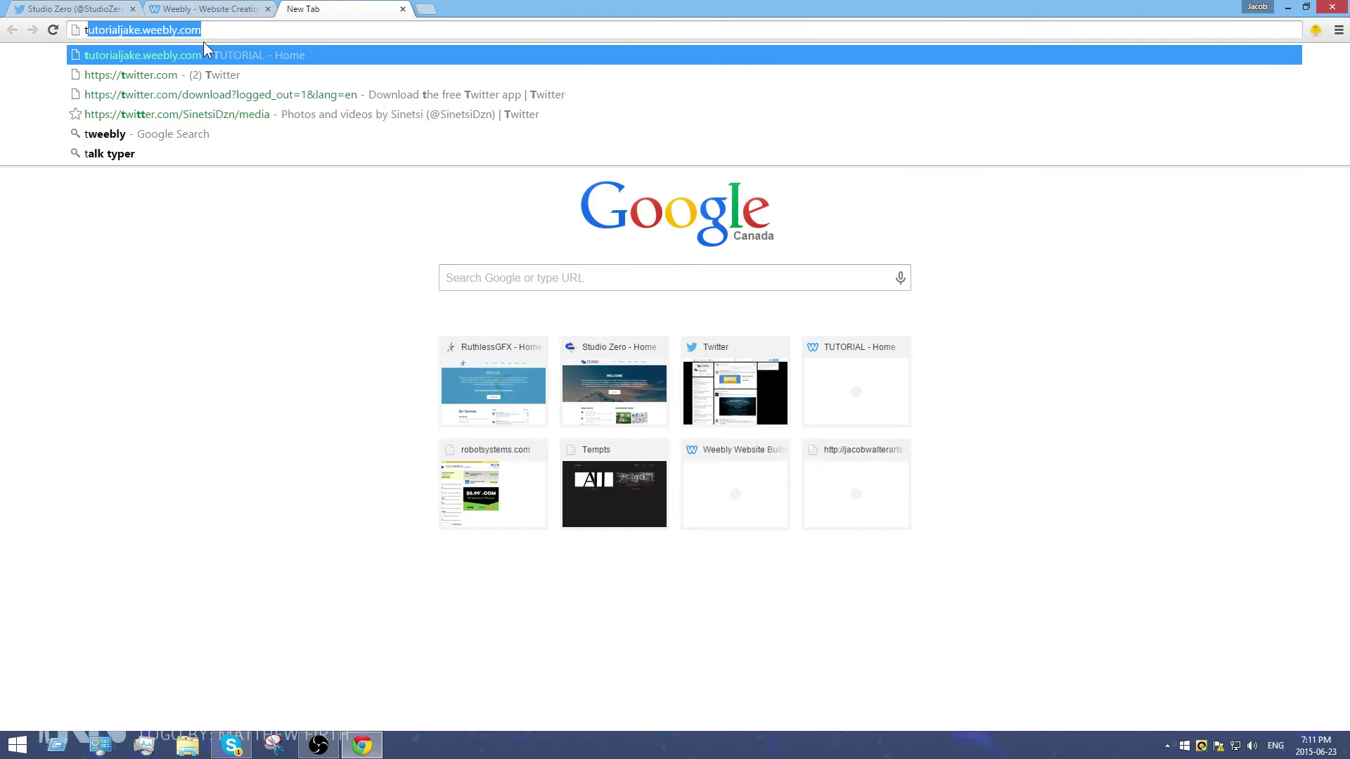
key("Return")
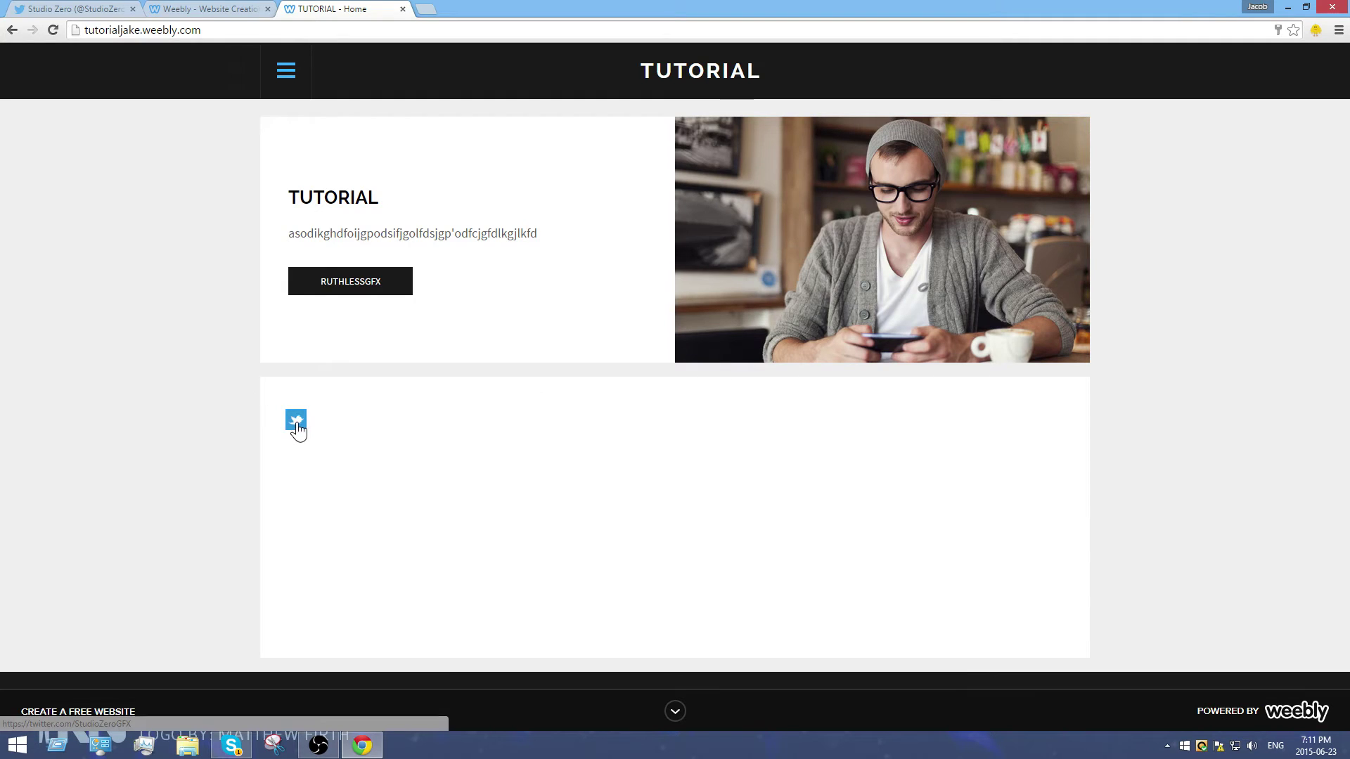
left_click(297, 424)
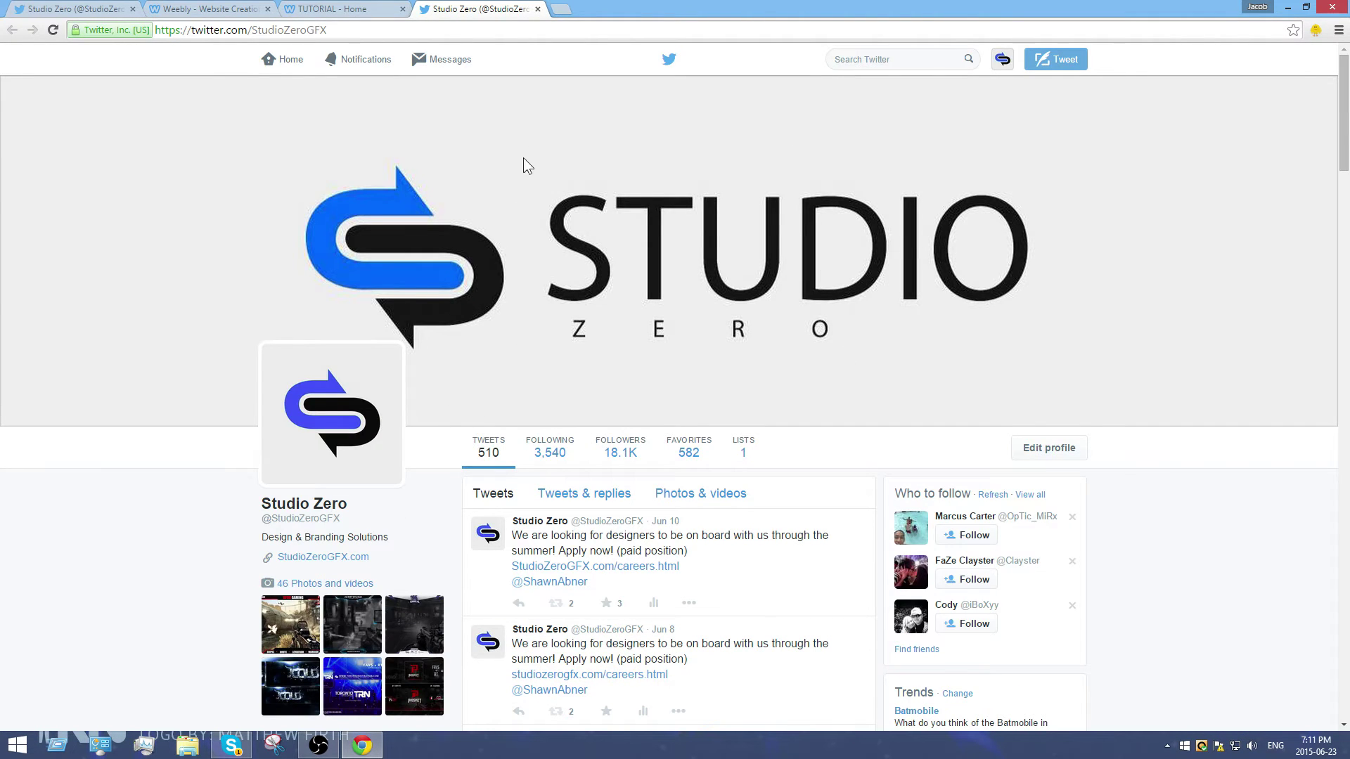
left_click(538, 9)
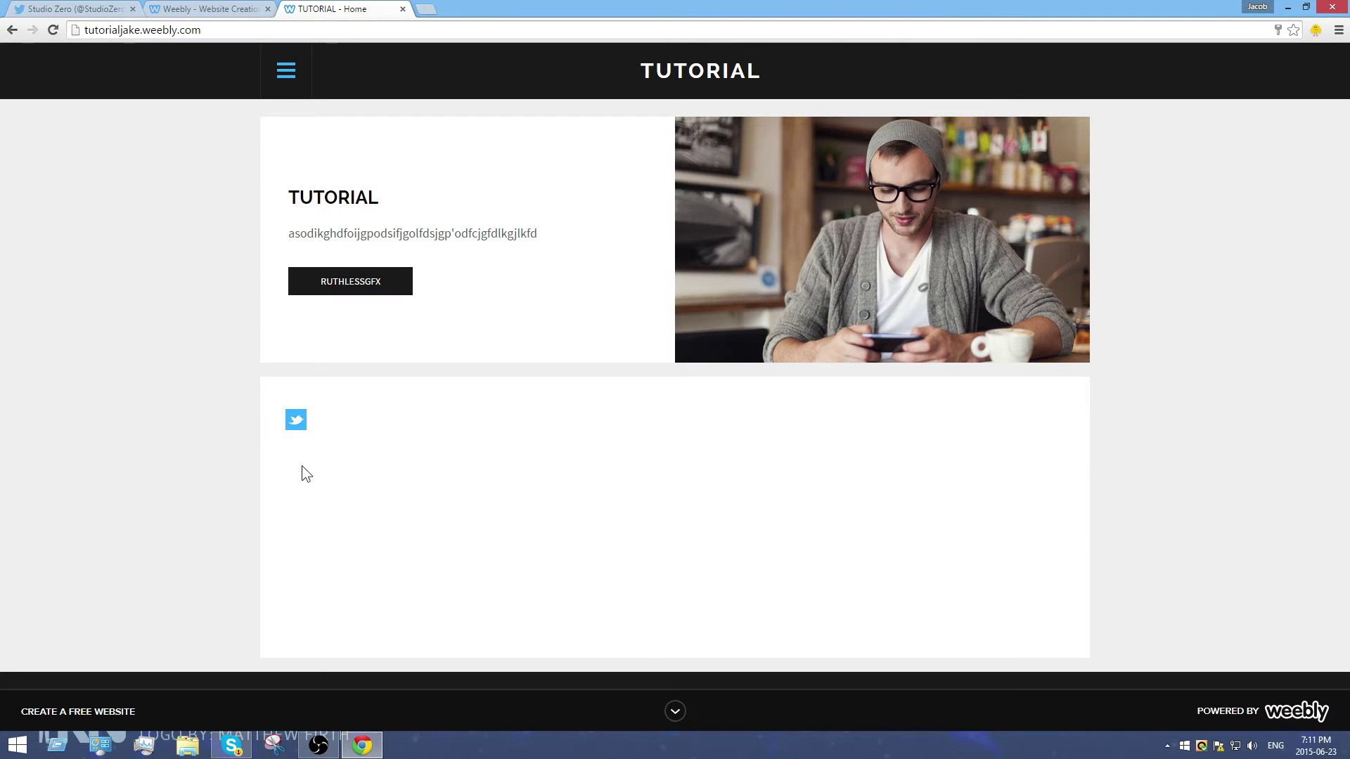
- In the Weebly editor, replace the header image with the uploaded ExoSkeleton_template picture and save it to all pages
left_click(228, 10)
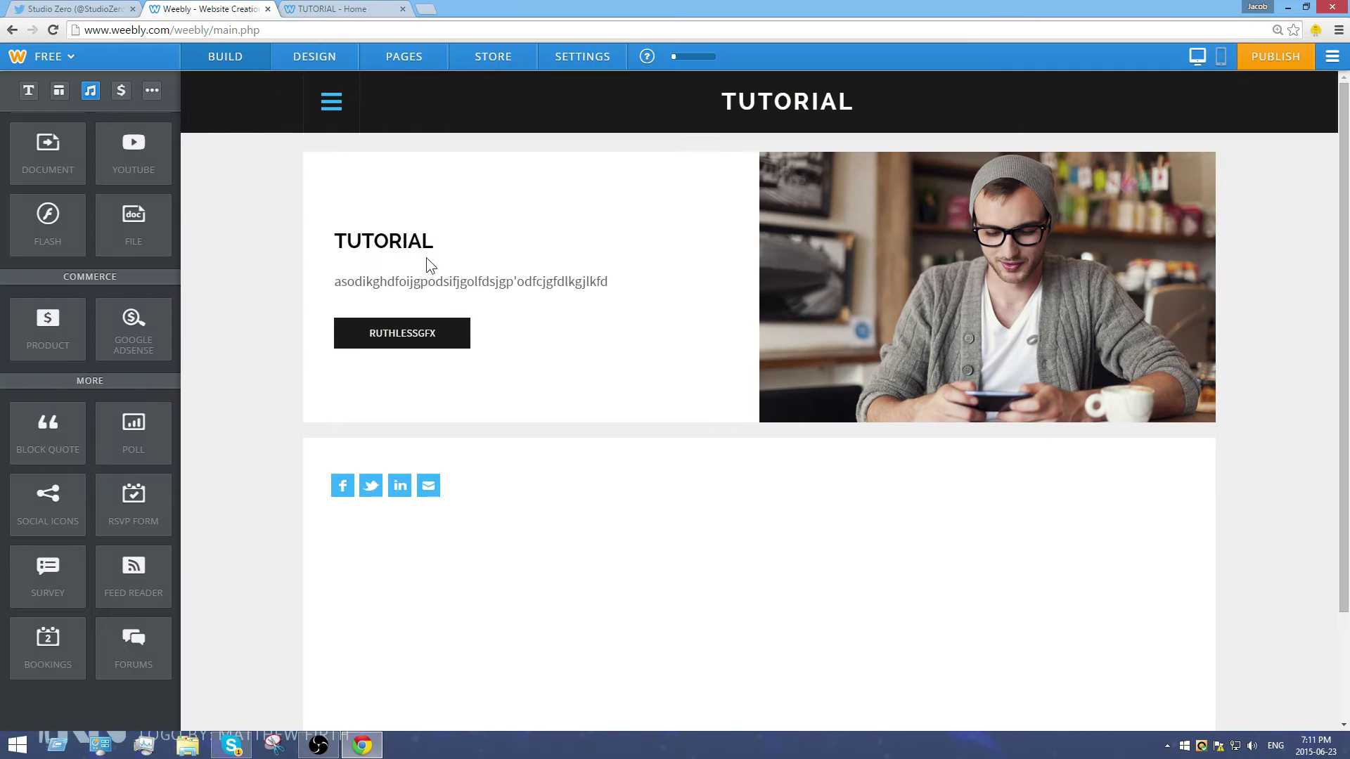
mouse_move(812, 347)
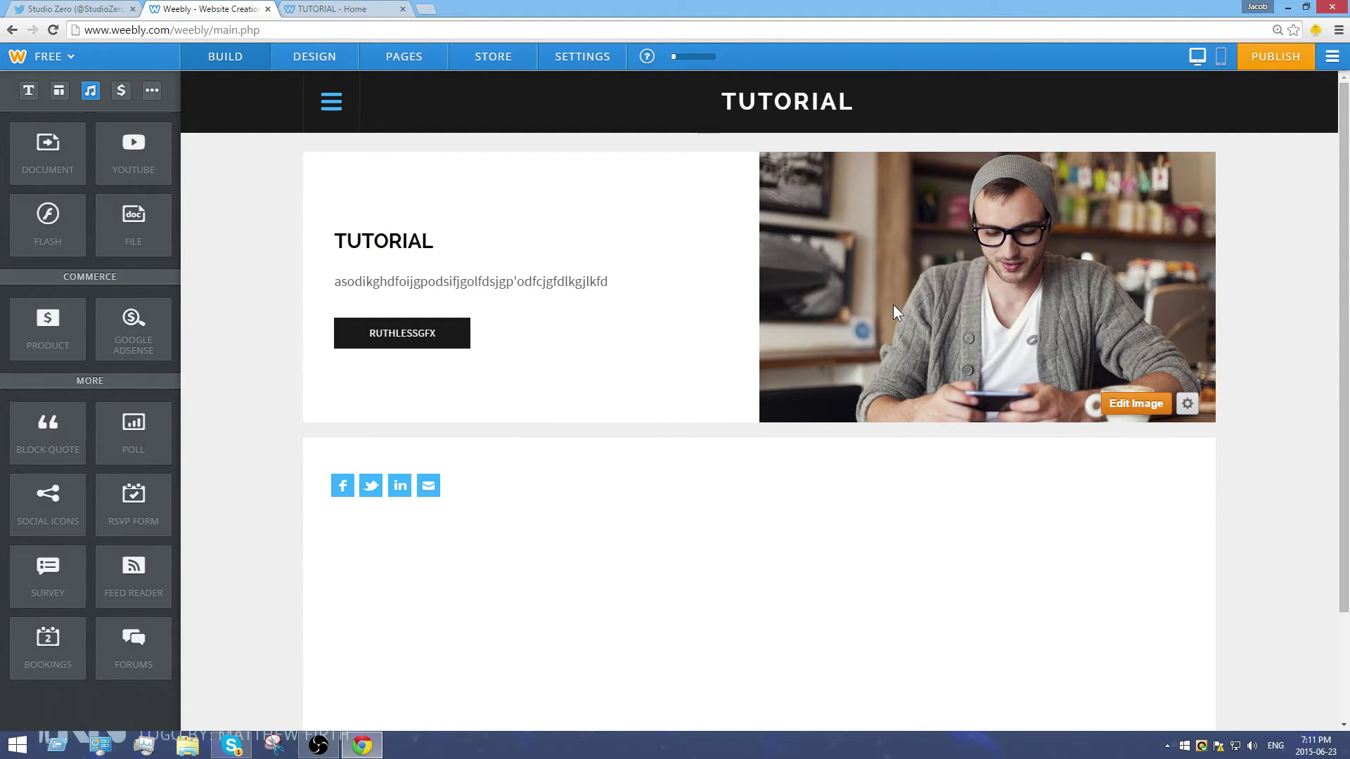
left_click(1132, 406)
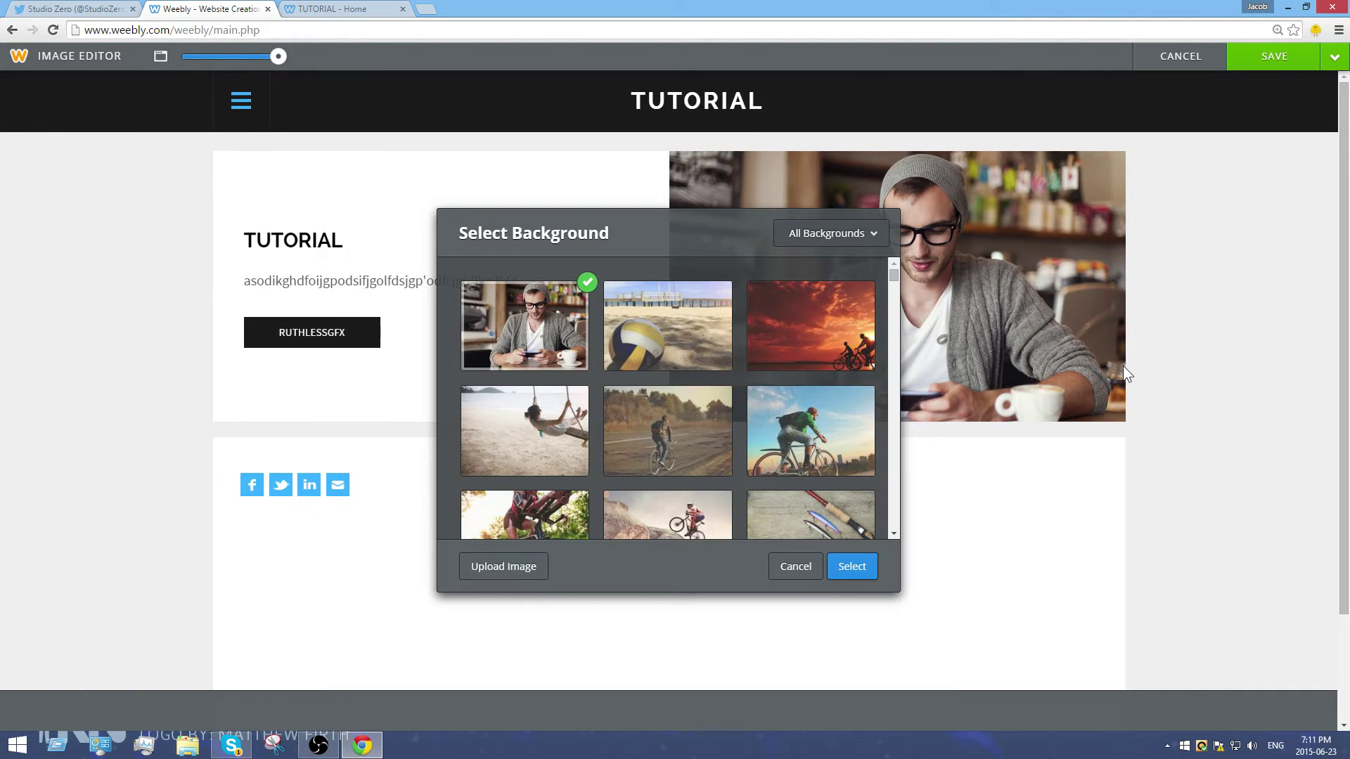
left_click_drag(884, 266, 542, 542)
left_click(533, 568)
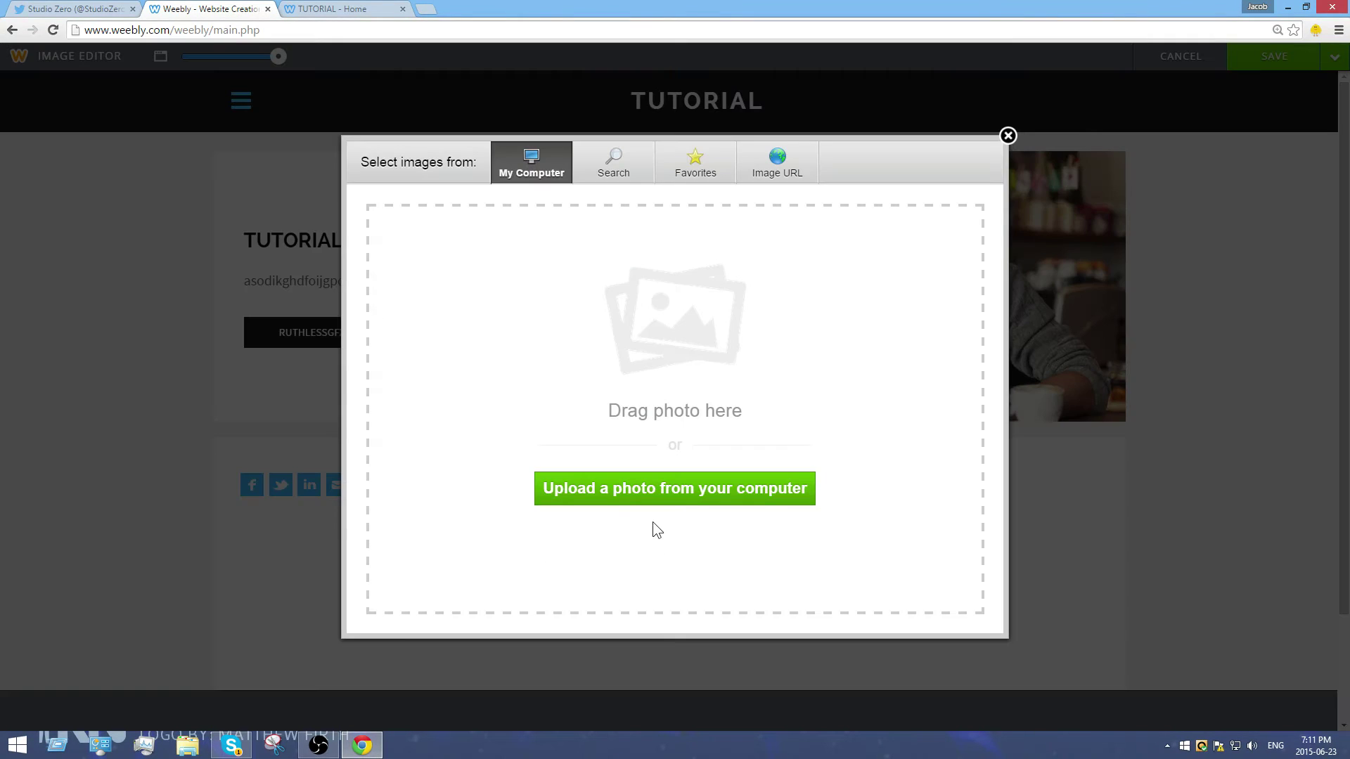
left_click(648, 501)
left_click(248, 281)
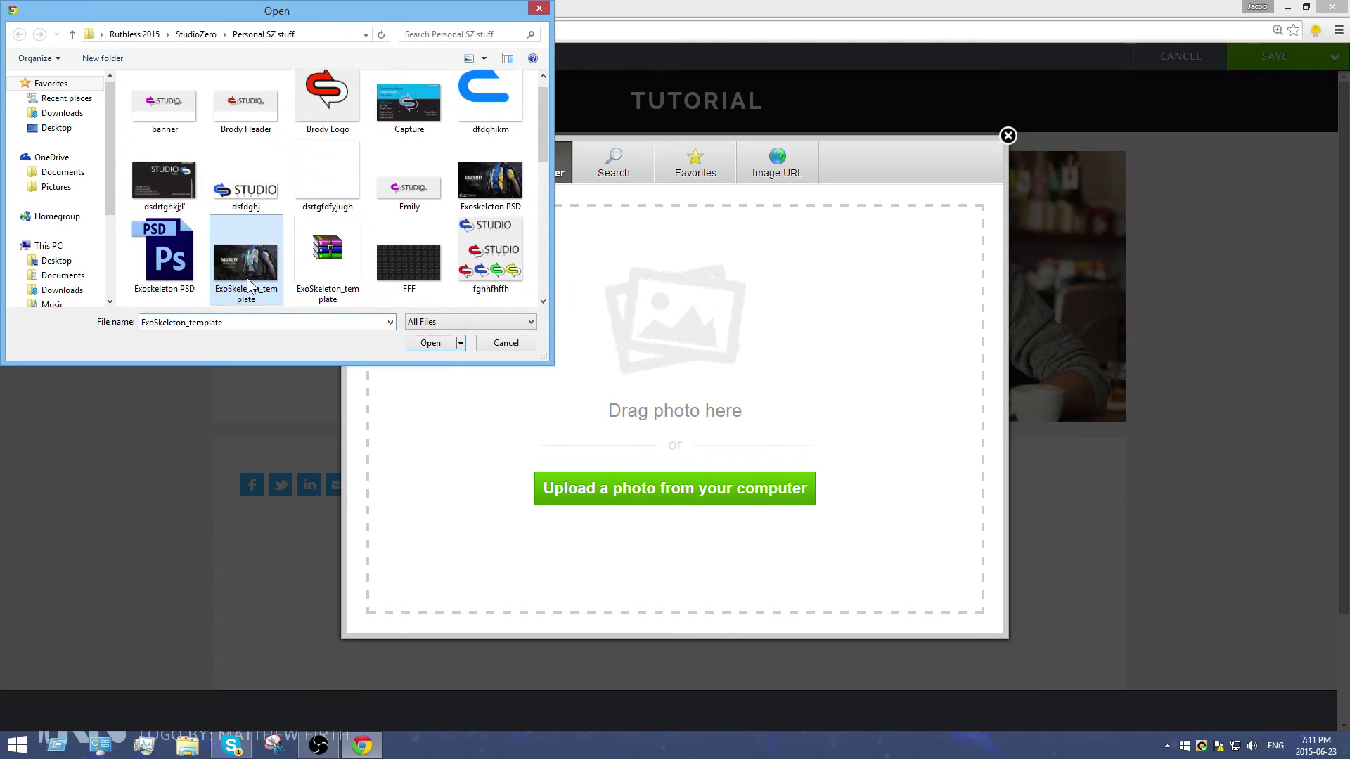
left_click(429, 343)
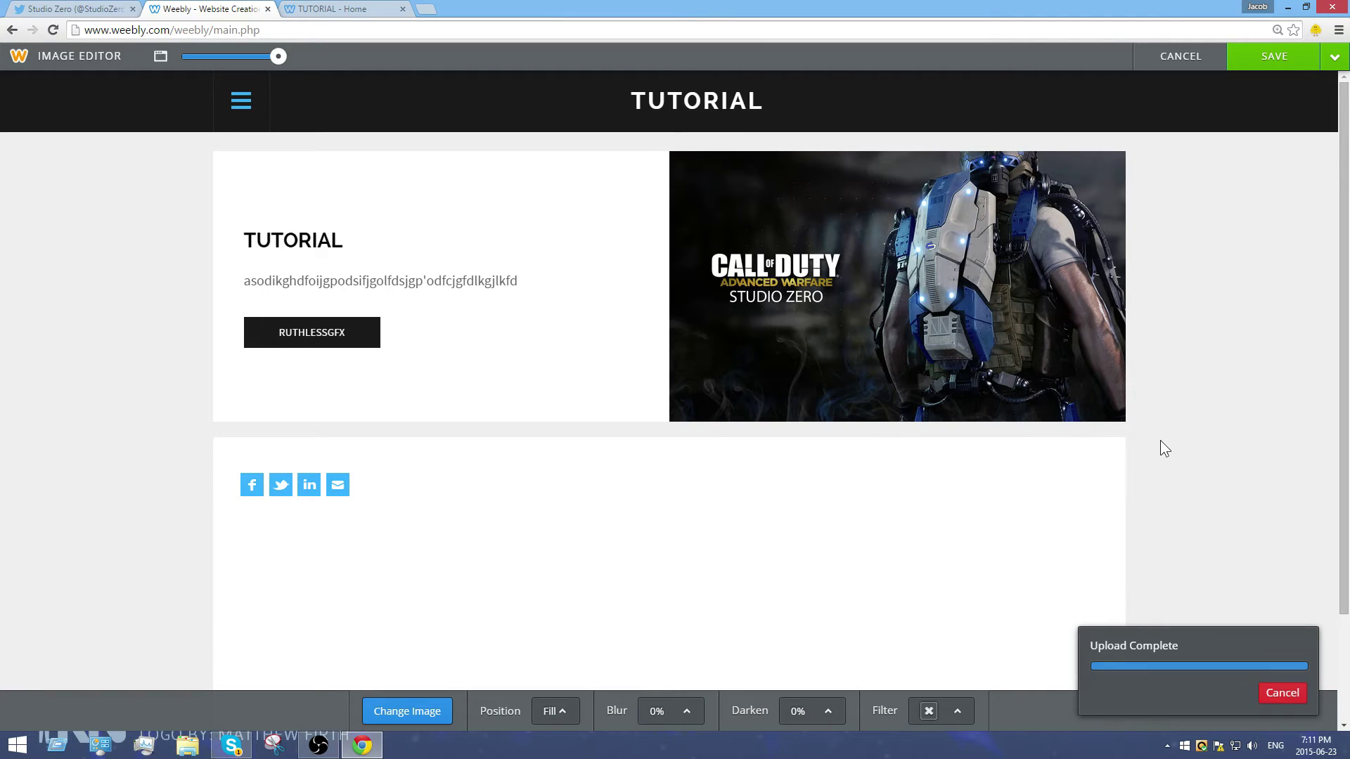
left_click(1335, 56)
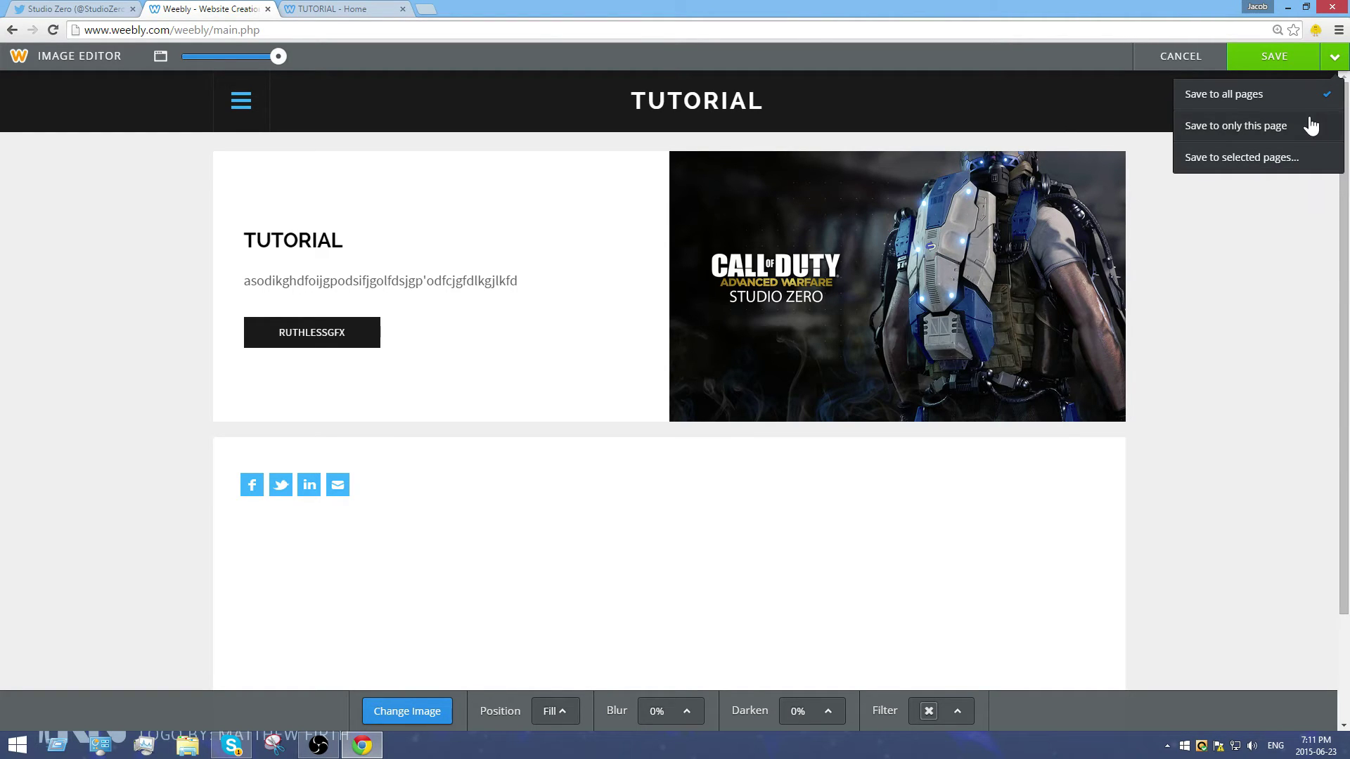
left_click(1246, 95)
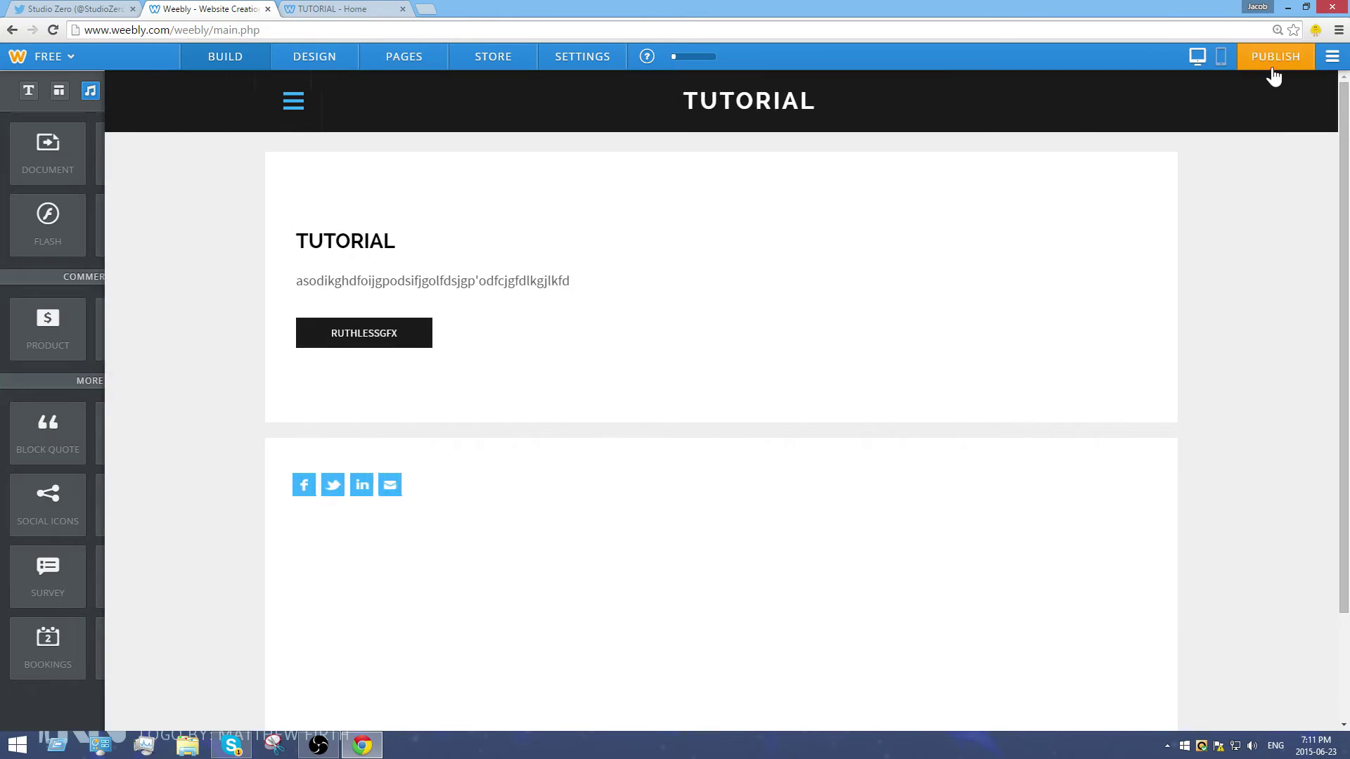
- Open another page of the site to examine its header image and headline field
left_click(324, 111)
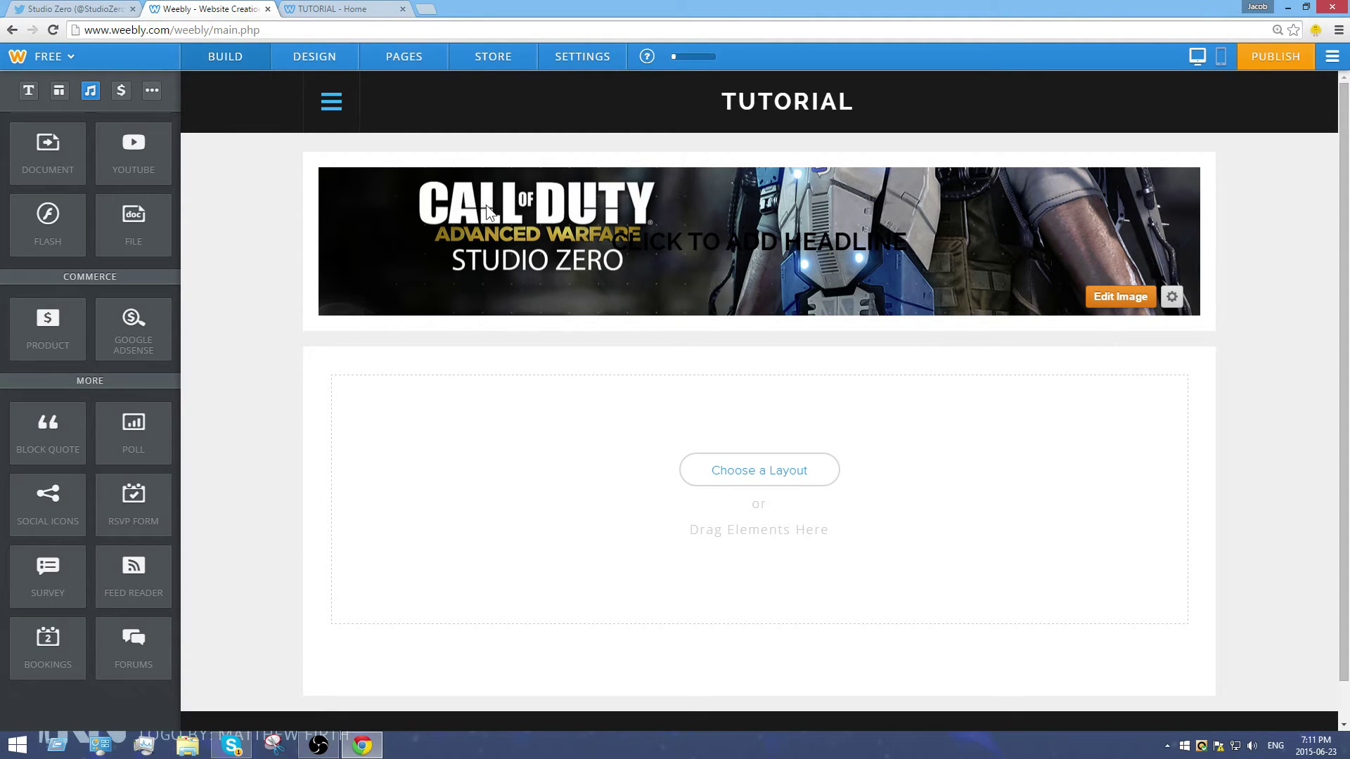
left_click(618, 242)
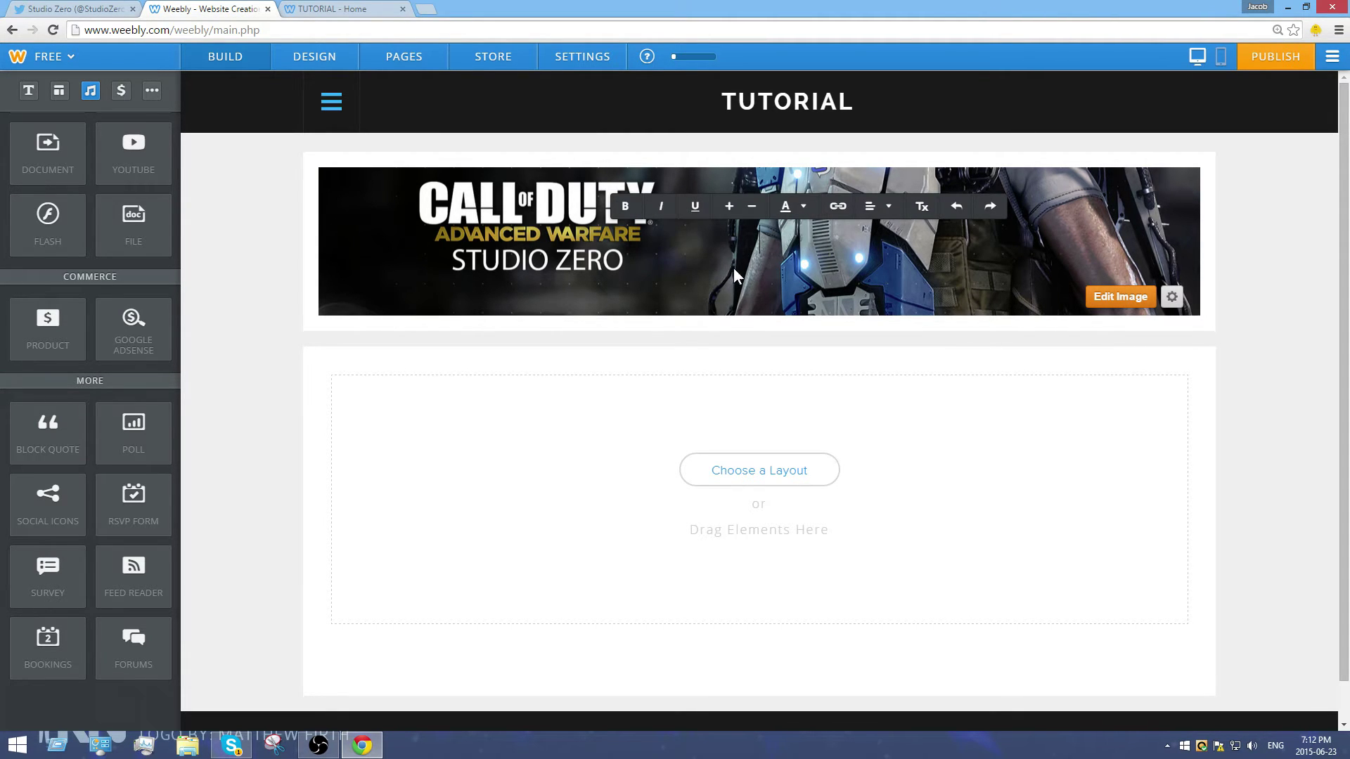
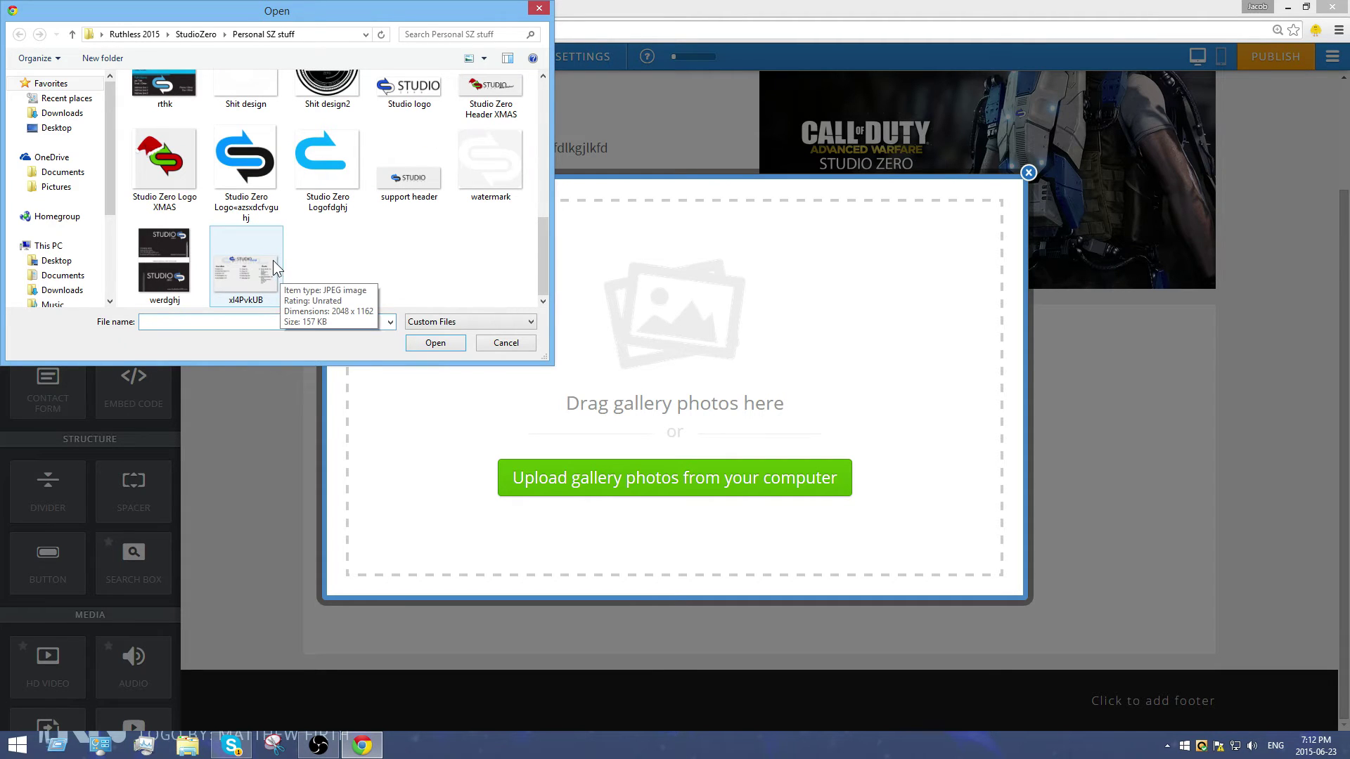
- Select xl4PvkUB, Studio Zero Logo XMAS, support header, the logo sheet, Exoskeleton PSD, ExoSkeleton_template and the dark business card for the gallery
left_click(274, 257)
left_click(164, 161, "ctrl")
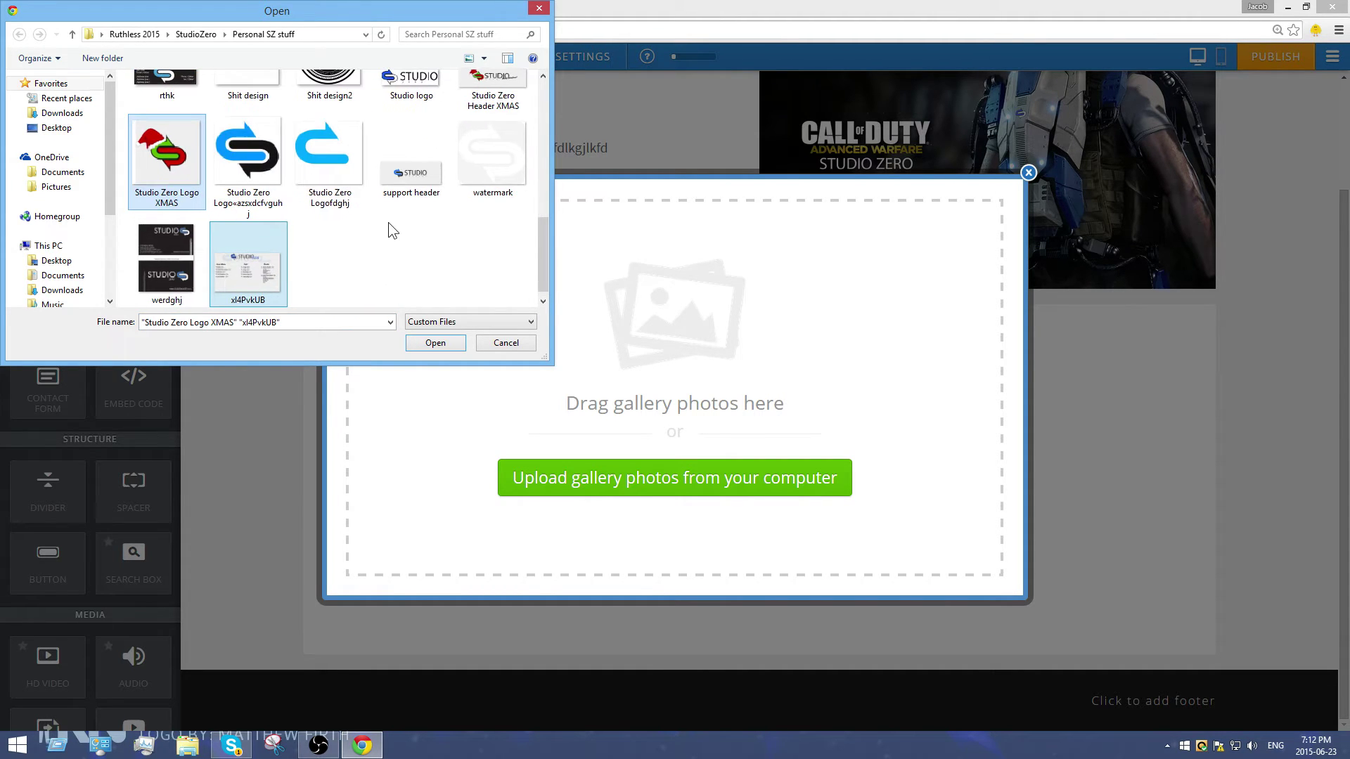
left_click(415, 186, "ctrl")
scroll(411, 199, "up", 1)
scroll(412, 195, "up", 4)
left_click(331, 191, "ctrl")
left_click(480, 127, "ctrl")
left_click(170, 206, "ctrl")
scroll(169, 207, "up", 2)
left_click(160, 210, "ctrl")
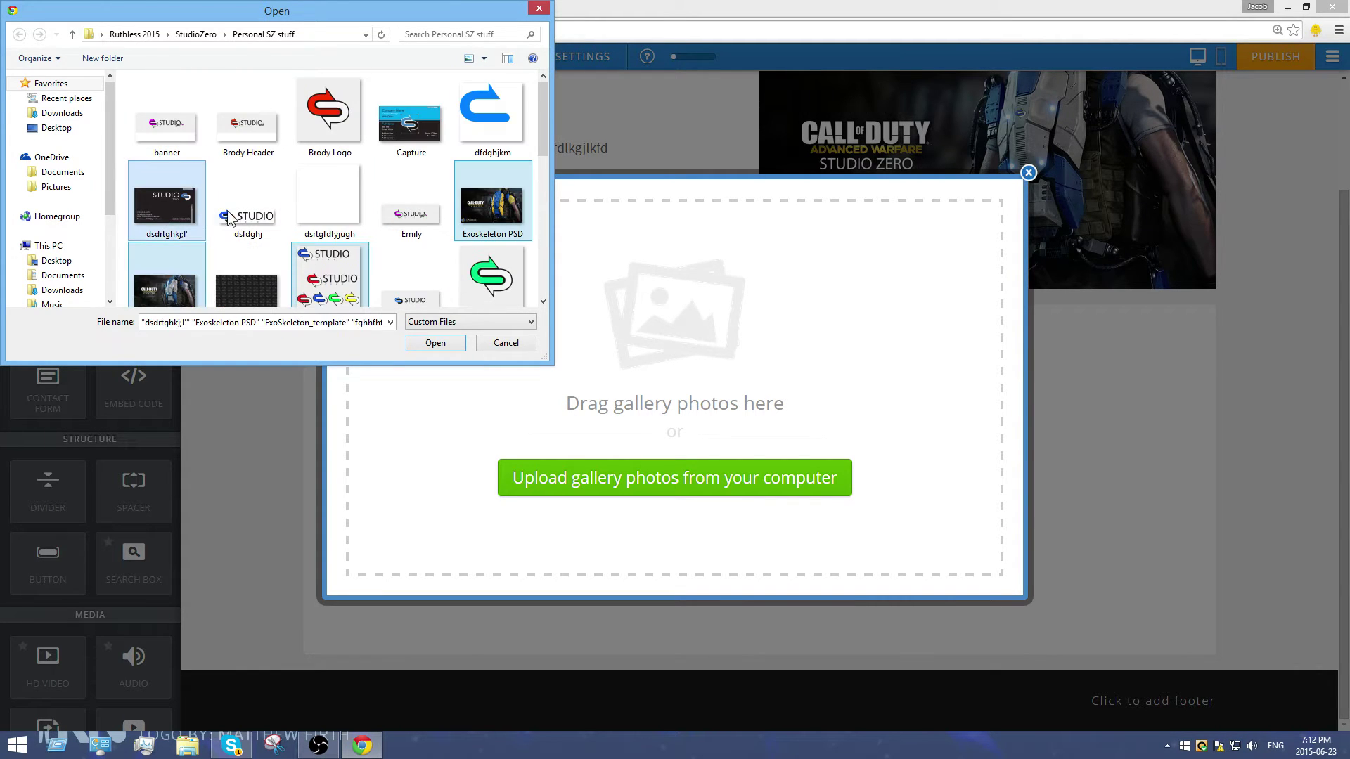
- Add logo ideas, logo examples and Studio Zero Header XMAS to the selection and upload all selected pictures to the gallery
scroll(225, 204, "down", 5)
left_click(238, 132, "ctrl")
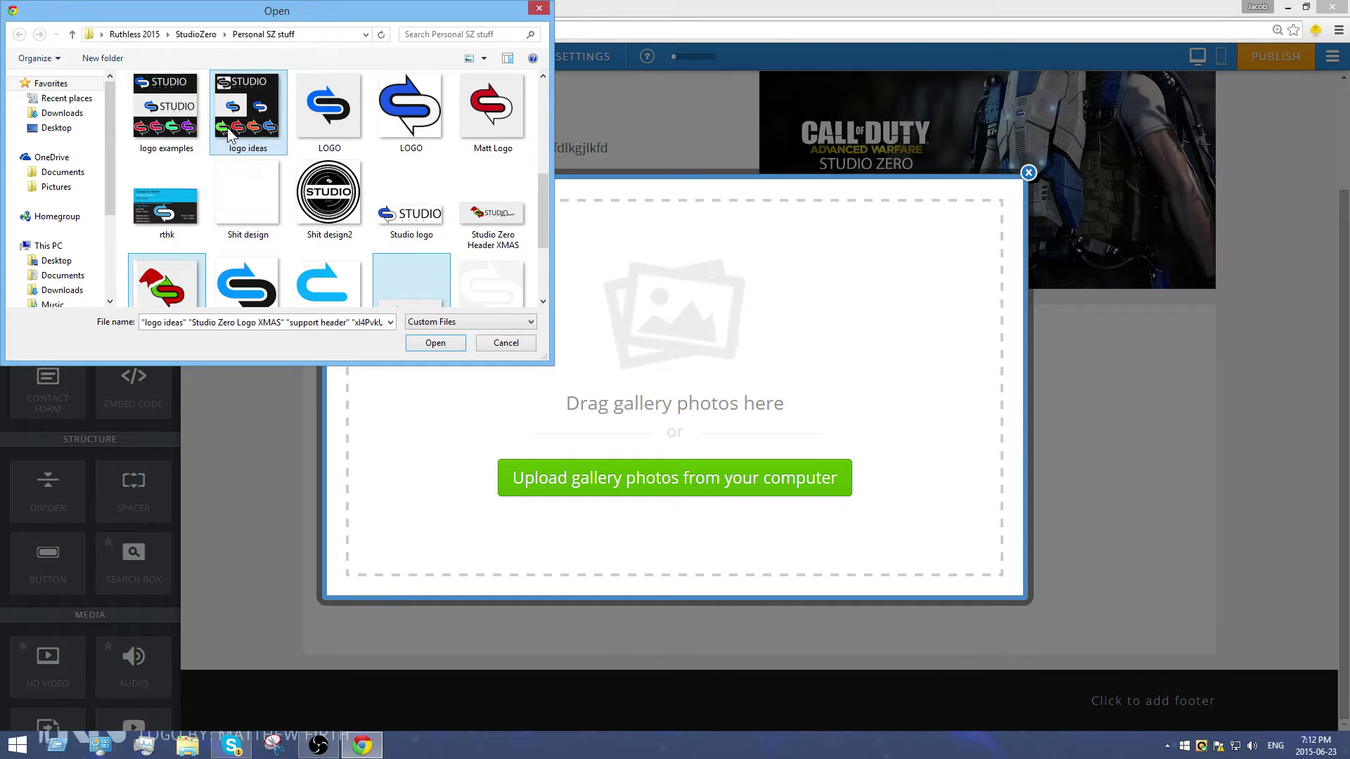
left_click(166, 109, "ctrl")
scroll(412, 204, "down", 1)
left_click(490, 157, "ctrl")
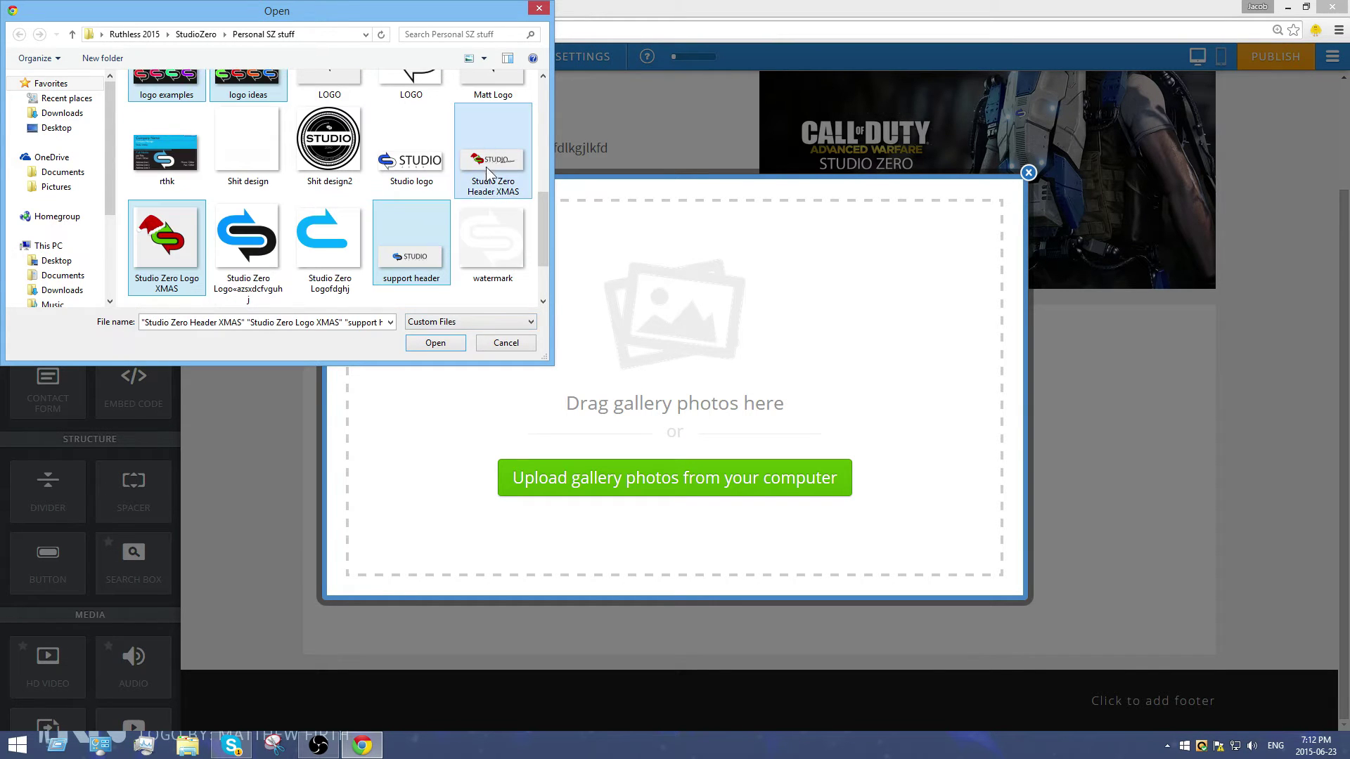
left_click(445, 347)
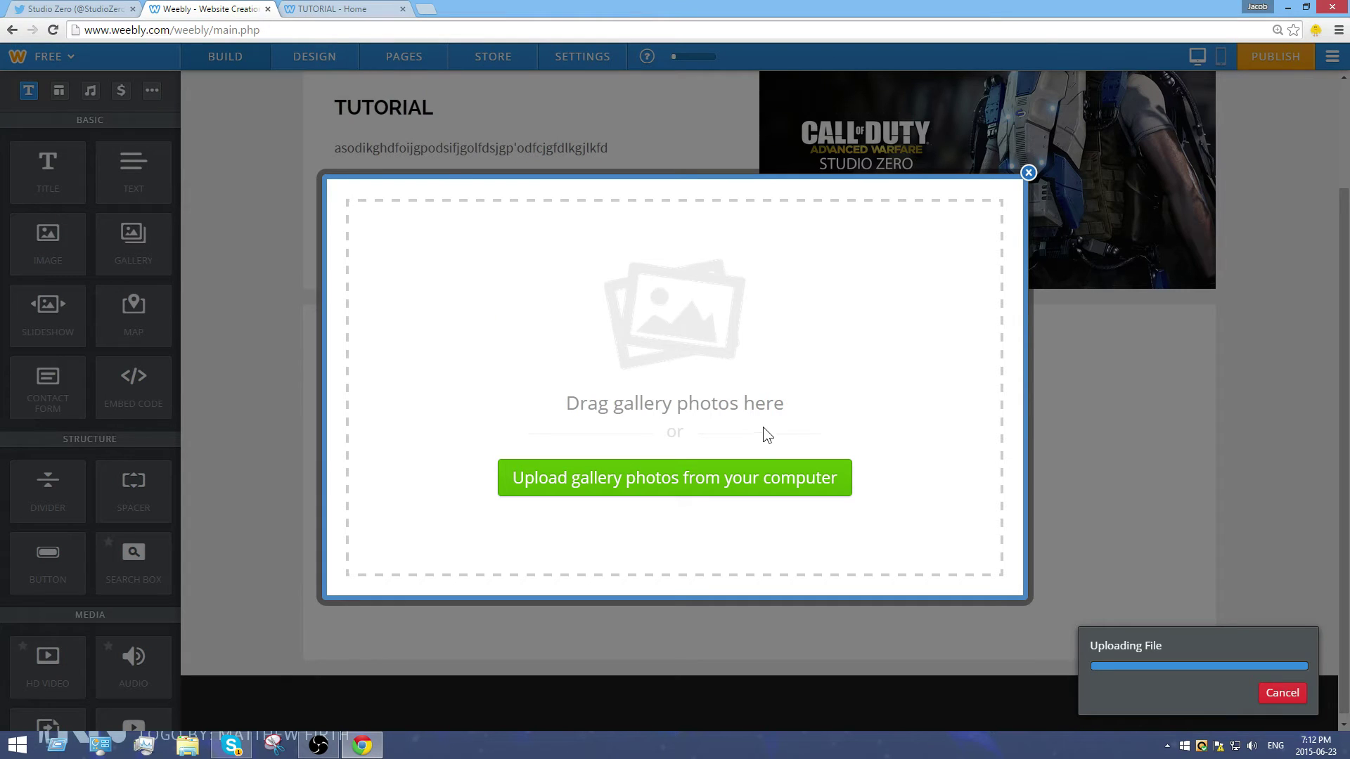
- Publish the website with the new photo gallery and bring the gallery into view on tutorialjake.weebly.com
scroll(804, 430, "up", 4)
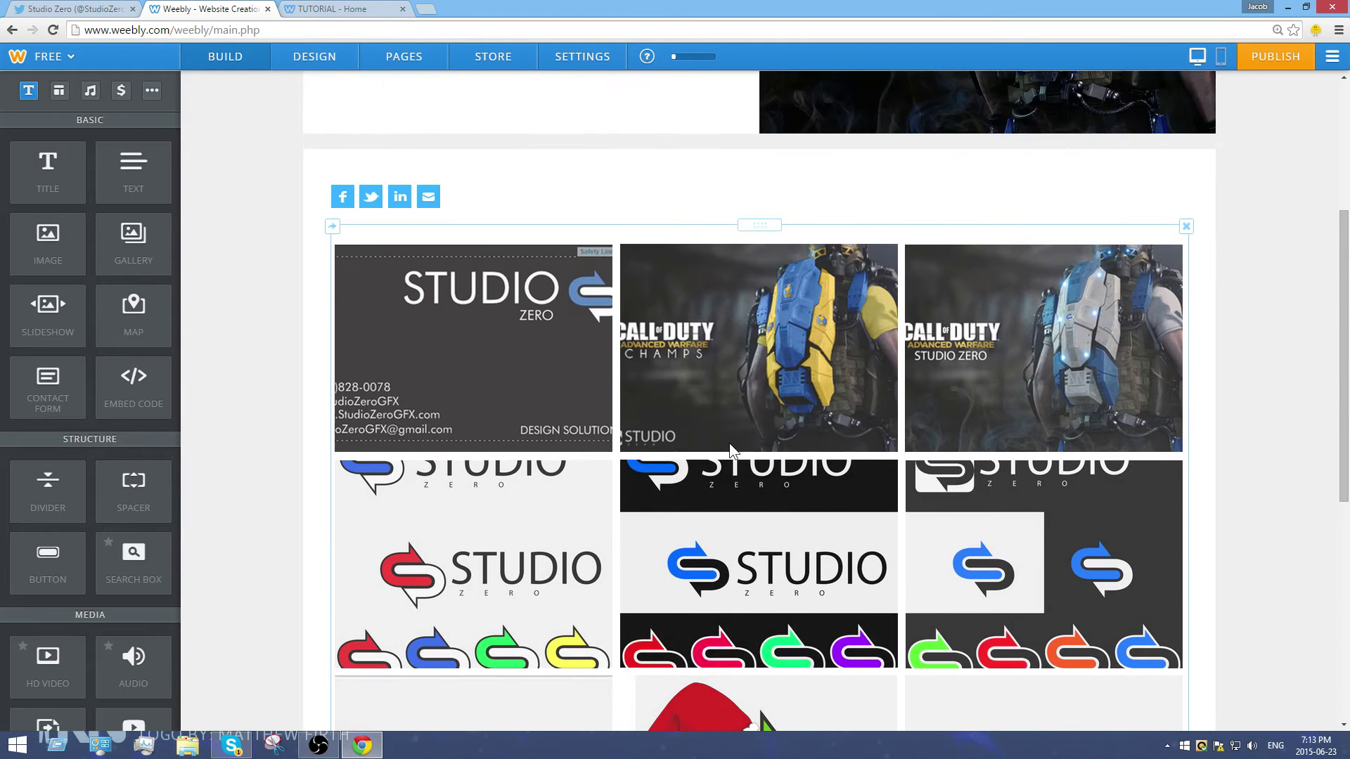
left_click(517, 387)
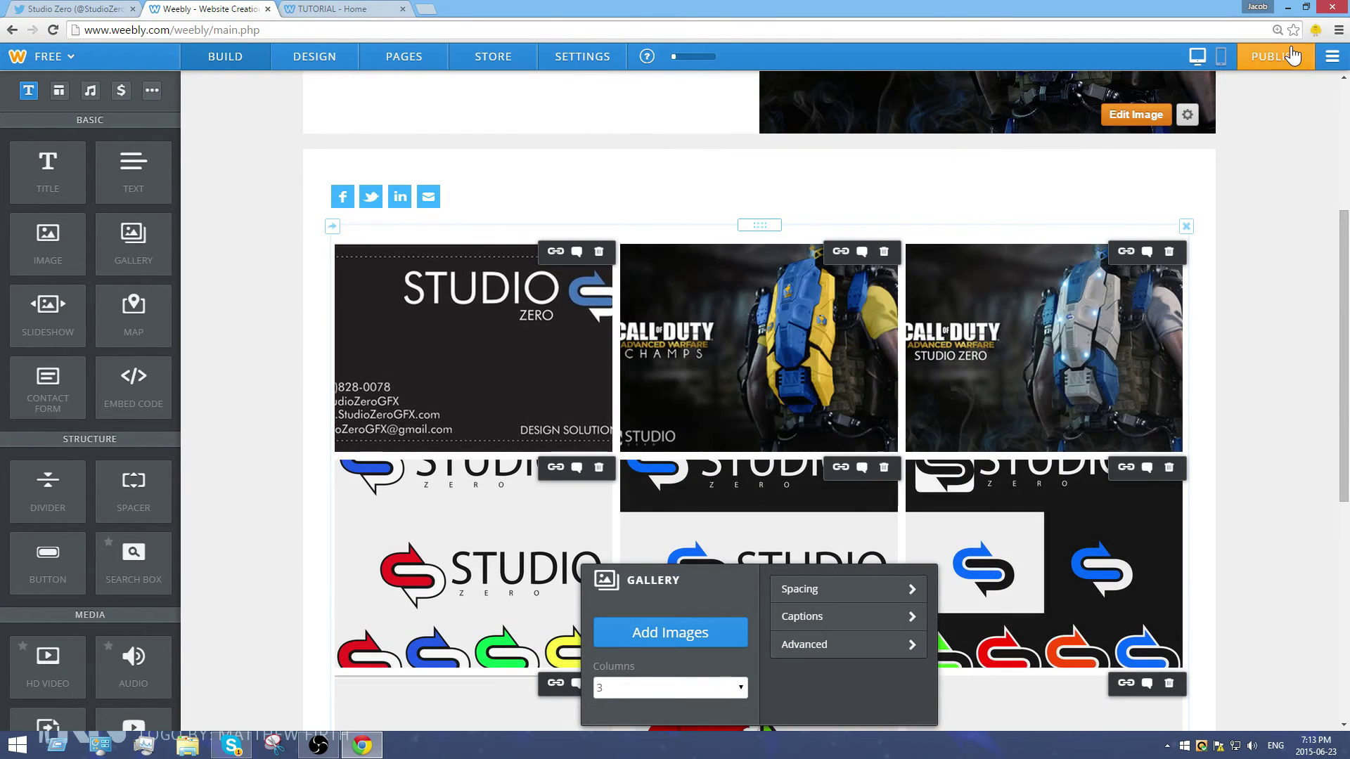
left_click(1287, 58)
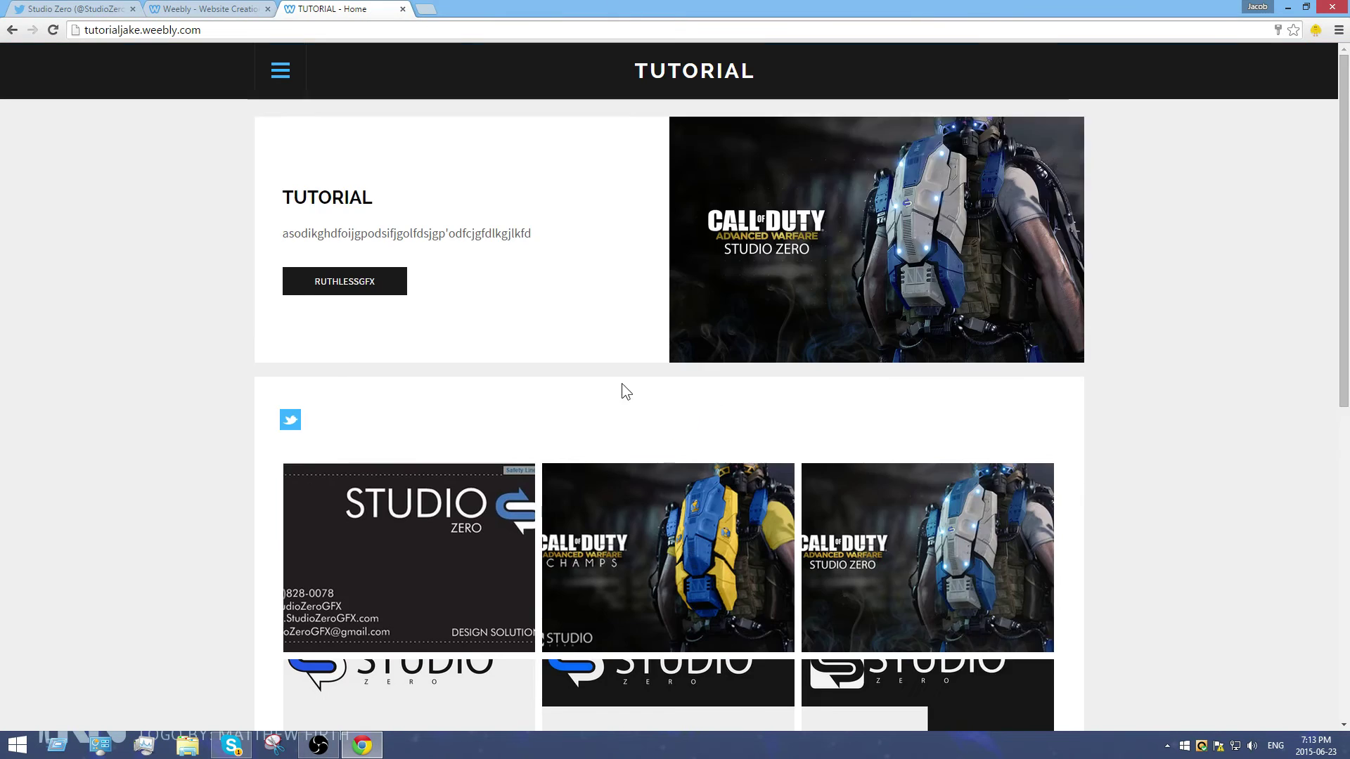
scroll(622, 383, "down", 2)
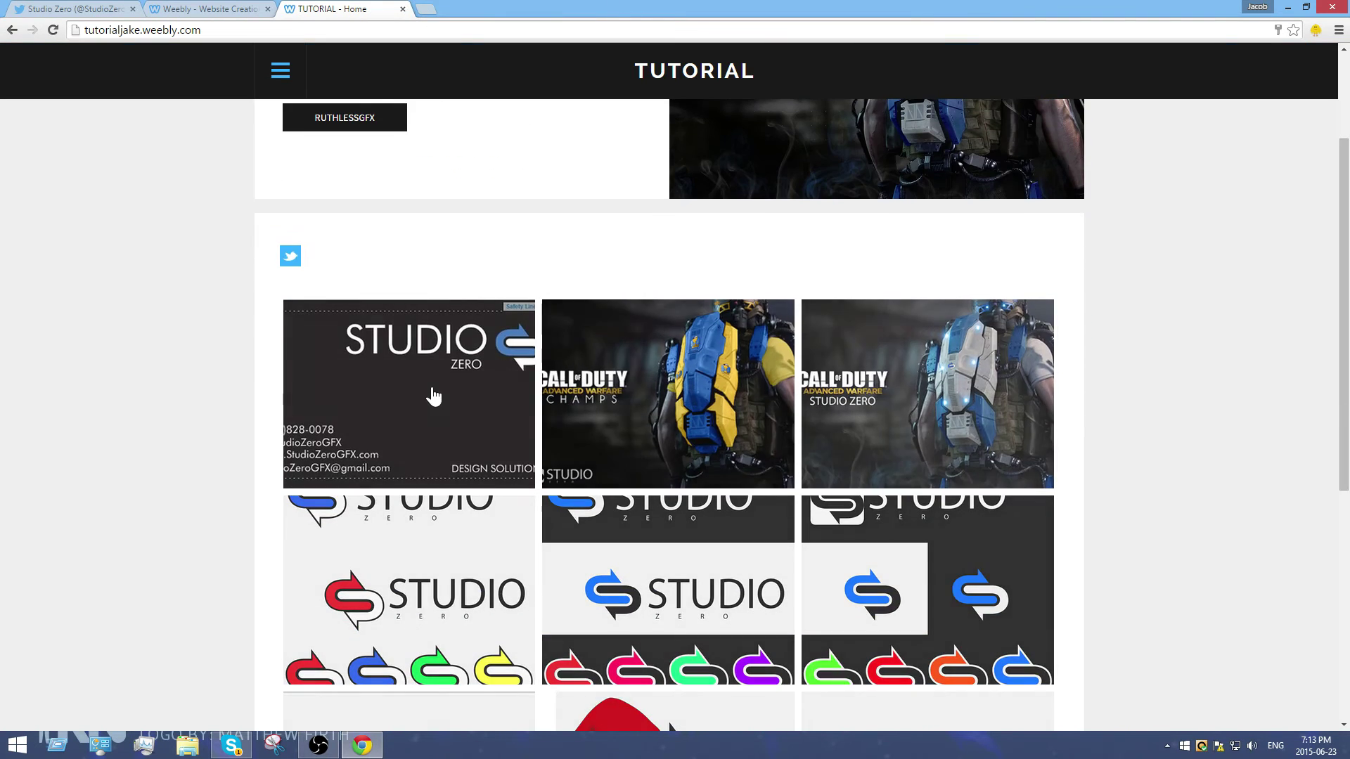
- Enlarge the first gallery picture on the published site, browse through the remaining pictures and close the viewer
left_click(454, 391)
left_click(1038, 420)
left_click(1037, 419)
left_click(1036, 419)
left_click(1037, 419)
left_click(1036, 419)
left_click(1037, 419)
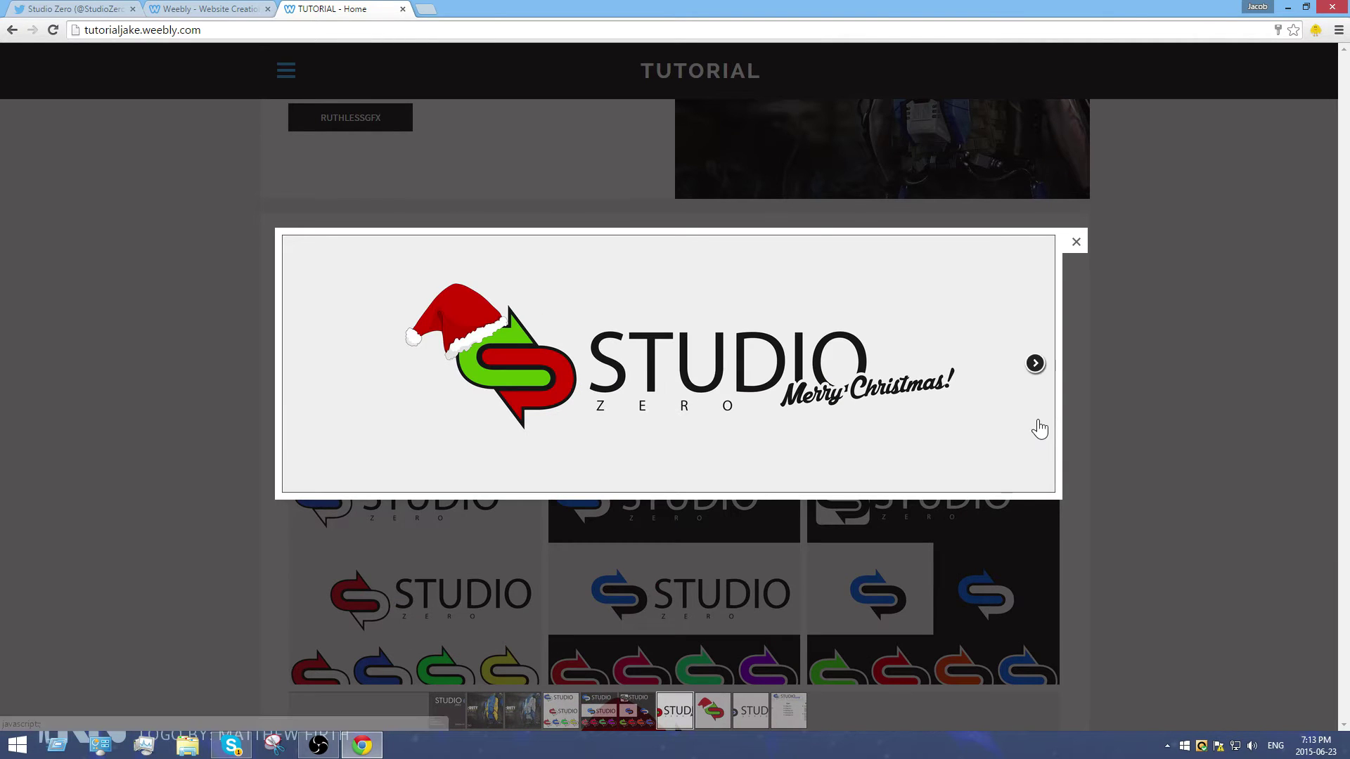
left_click(1037, 419)
left_click(1037, 419)
key("Left")
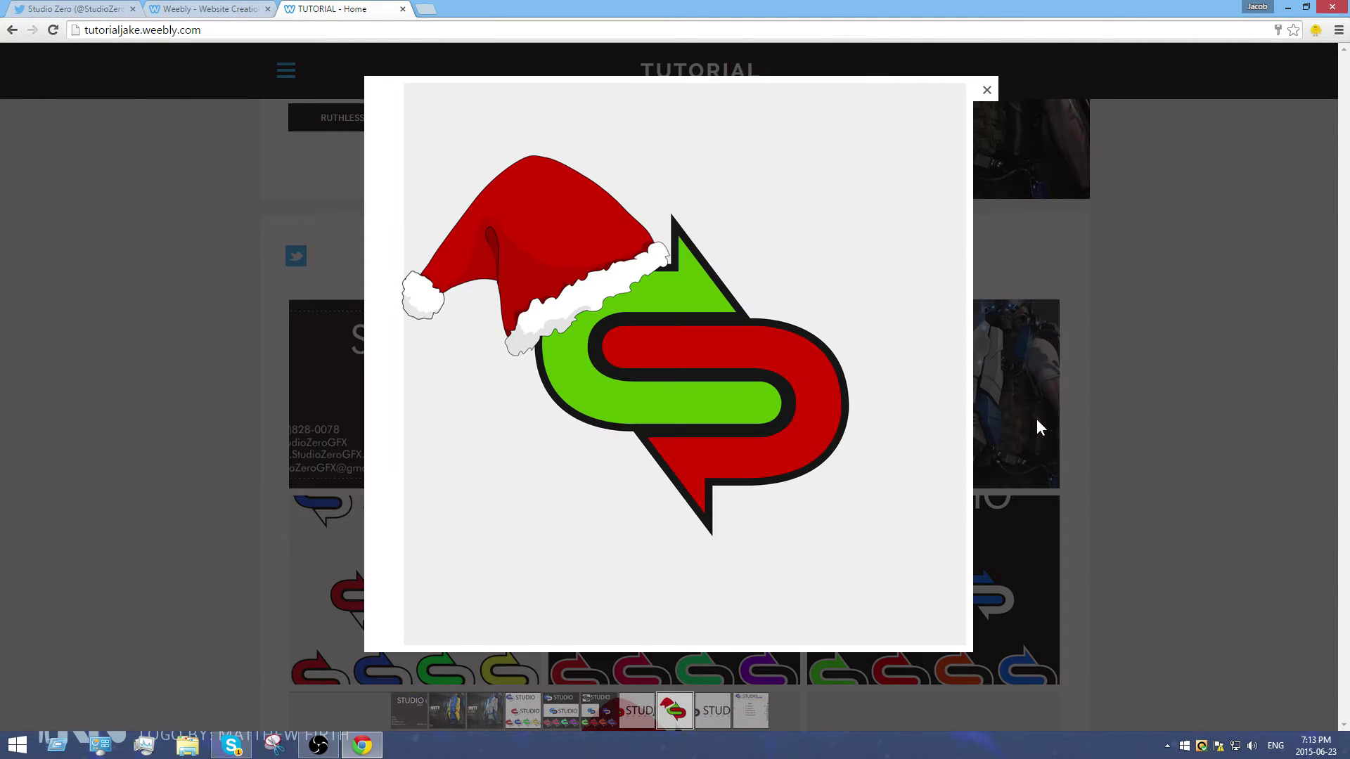
left_click(1036, 419)
left_click(1036, 419)
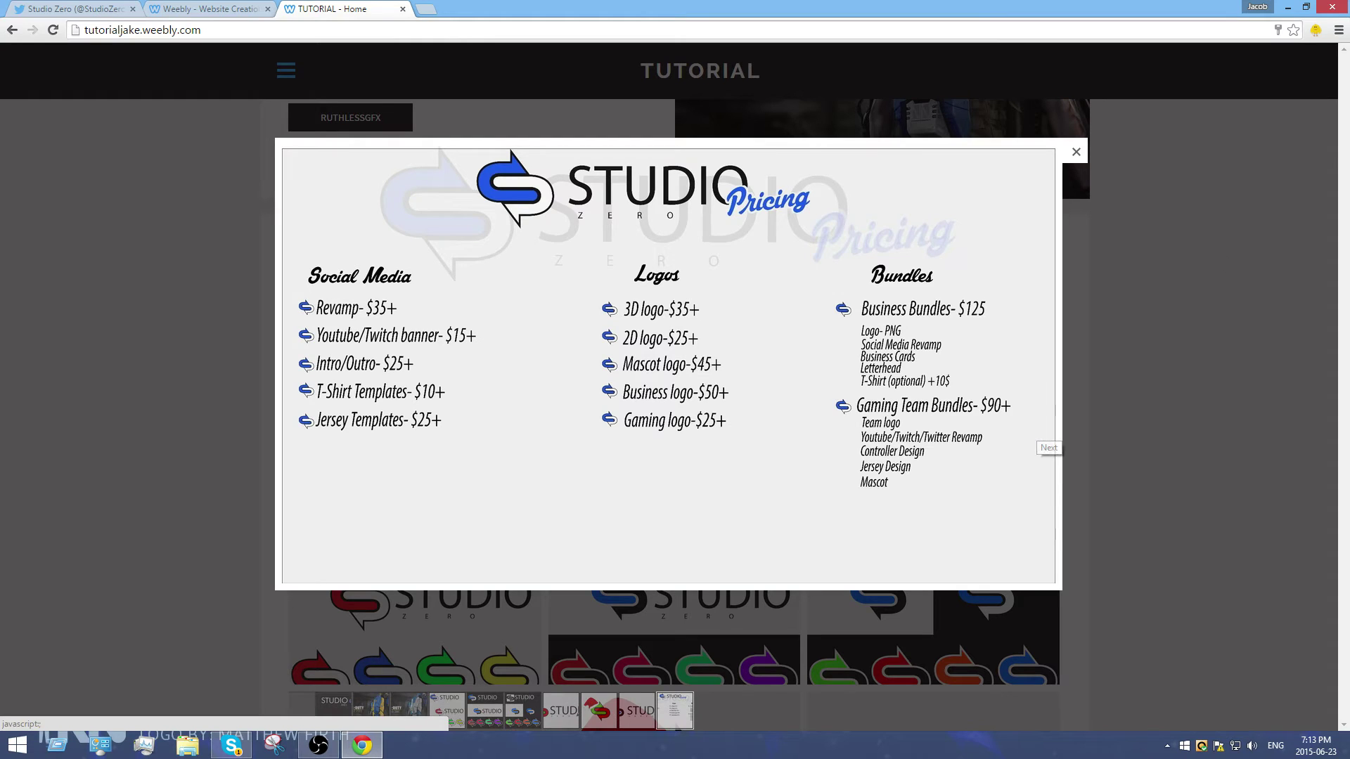
left_click(1075, 152)
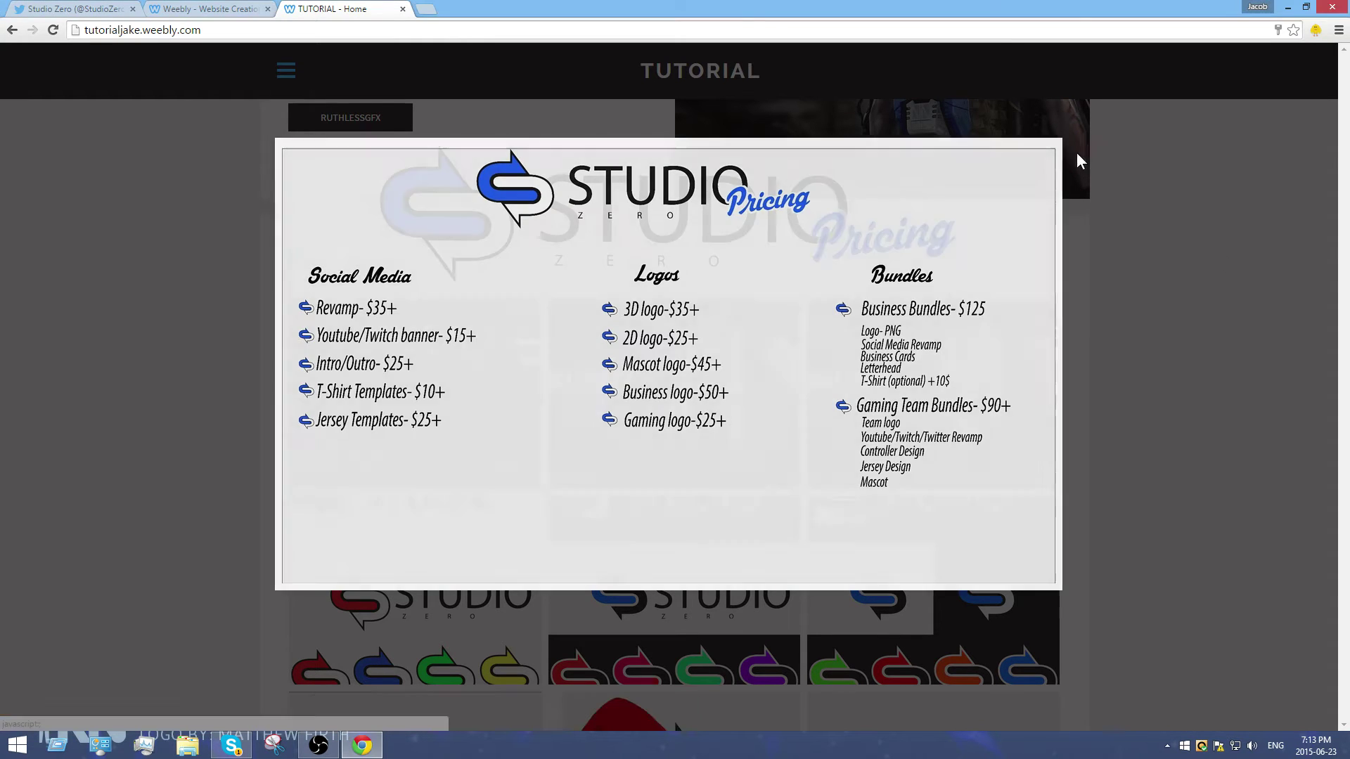
- Return to the Weebly editor, dismiss the publish confirmation and start adding more photos from the computer to the gallery
left_click(207, 8)
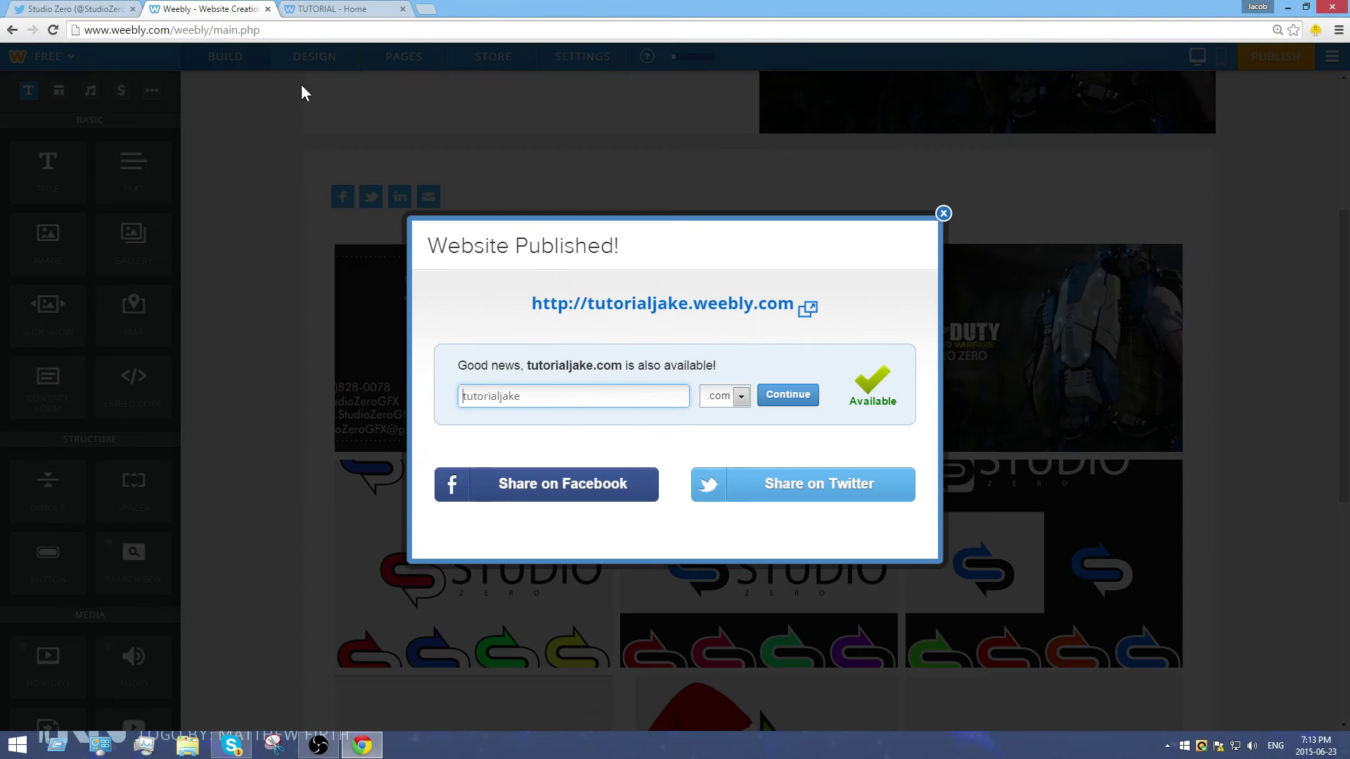
left_click(942, 214)
left_click(755, 356)
left_click(686, 636)
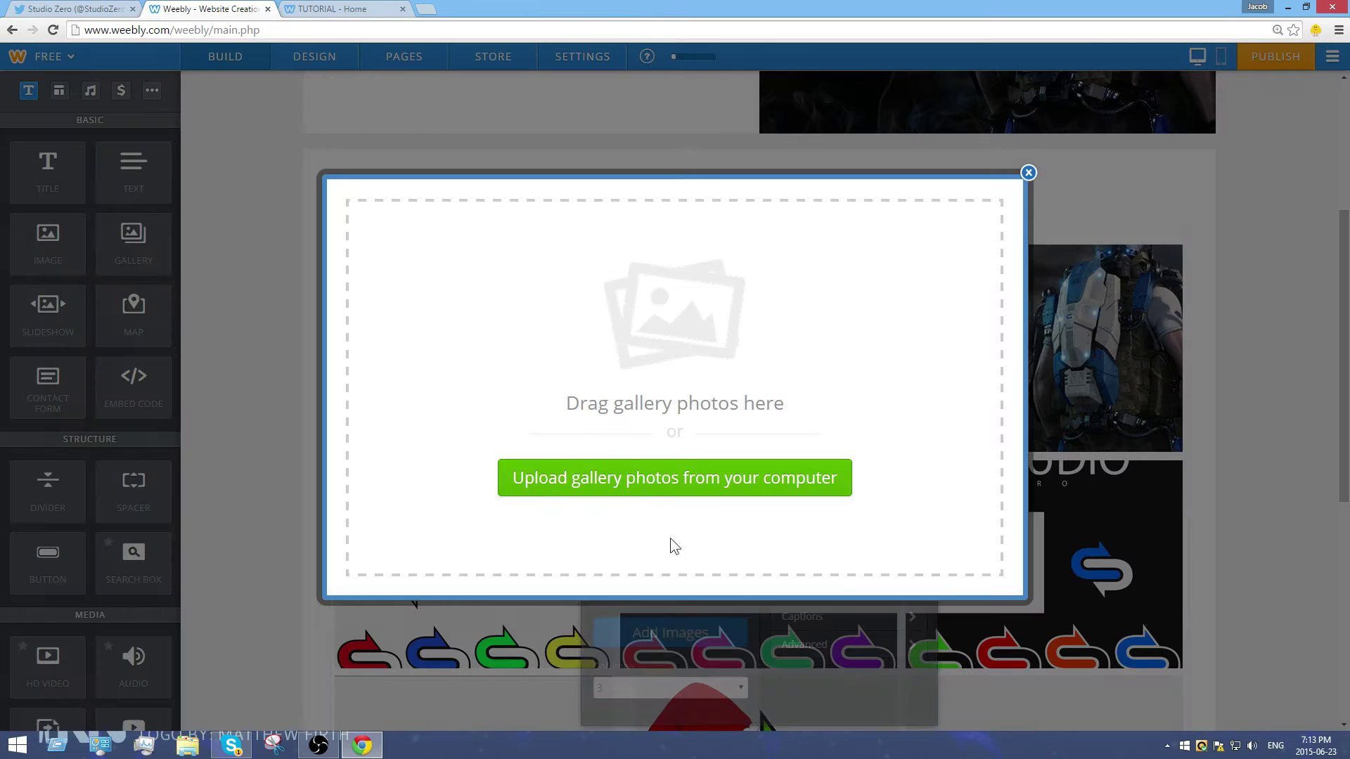
left_click(657, 482)
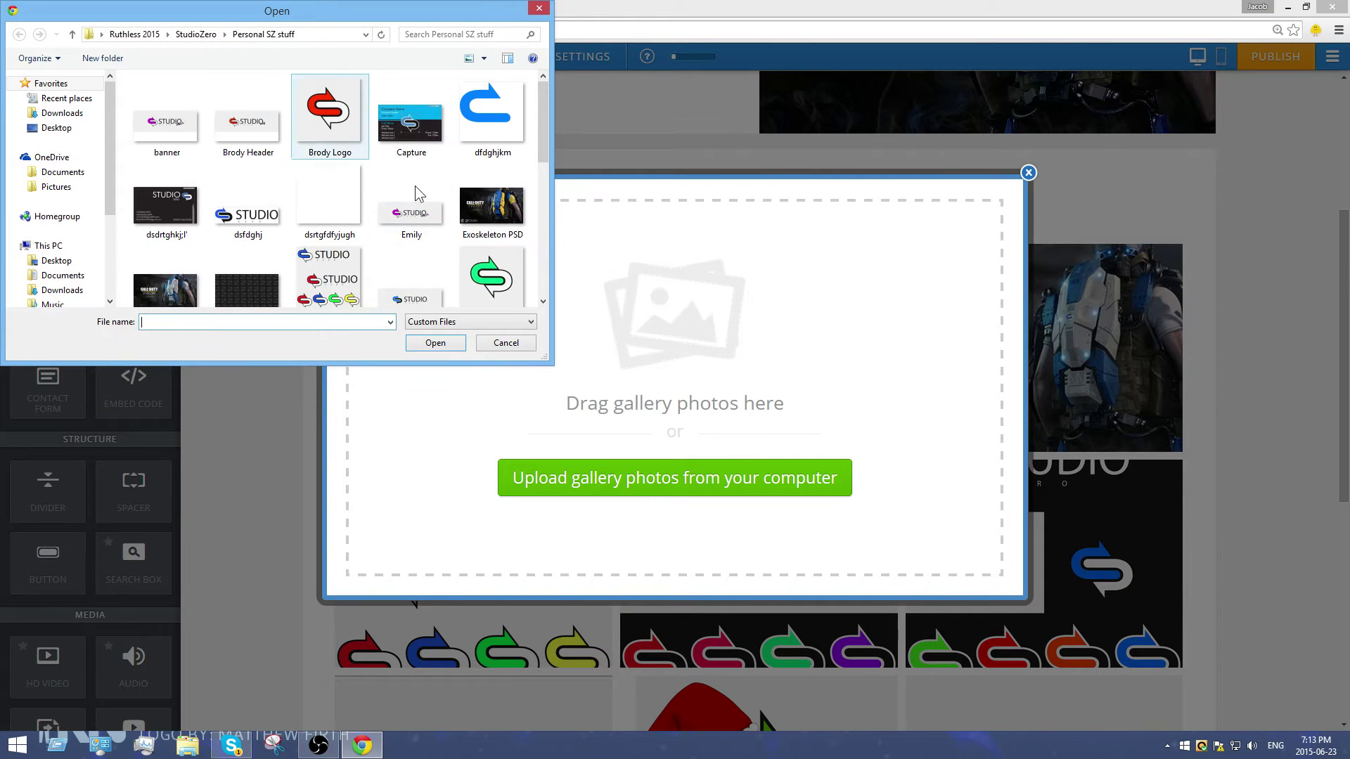
- Select every picture in the Personal SZ stuff folder from banner through xl4PvkUB and upload them to the gallery
left_click_drag(544, 130, 556, 278)
left_click(172, 132)
left_click(274, 266, "shift")
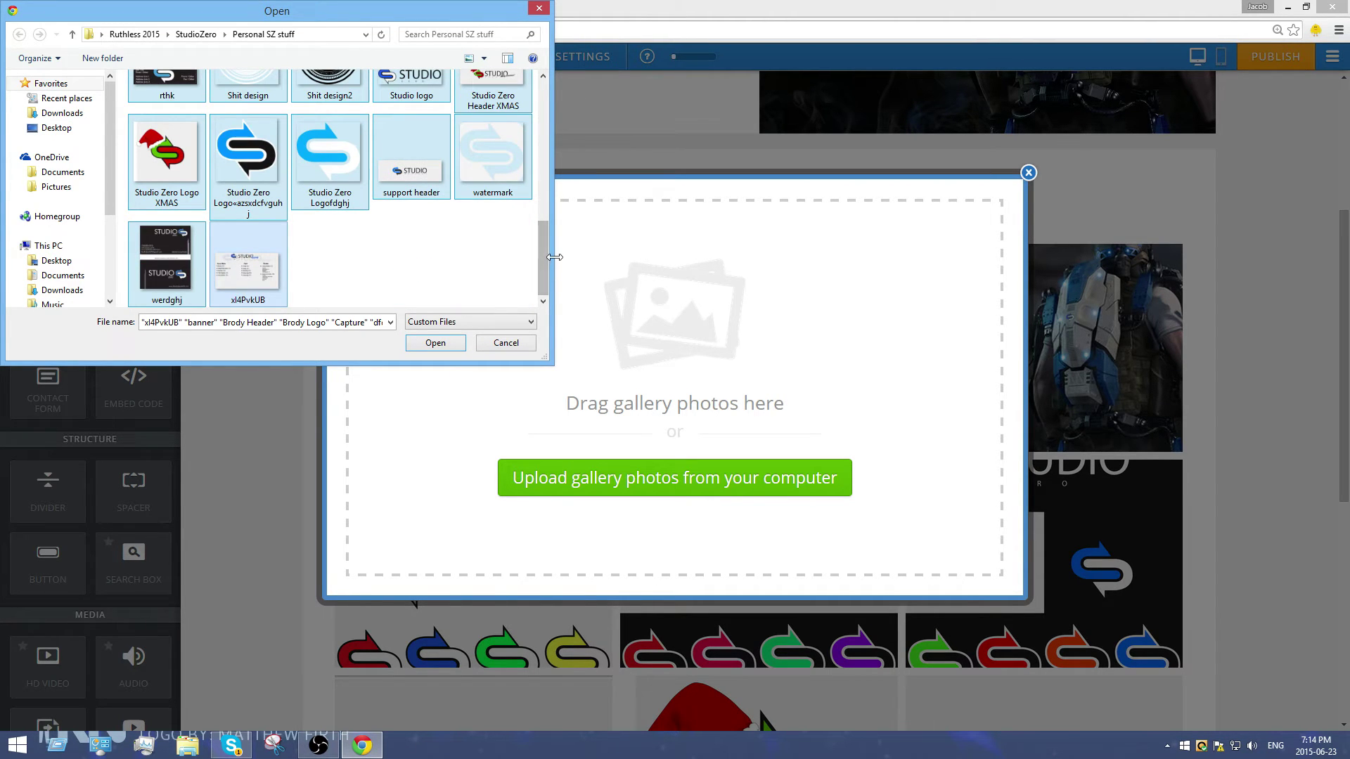
scroll(331, 190, "up", 5)
left_click_drag(174, 125, 173, 125)
left_click(173, 125)
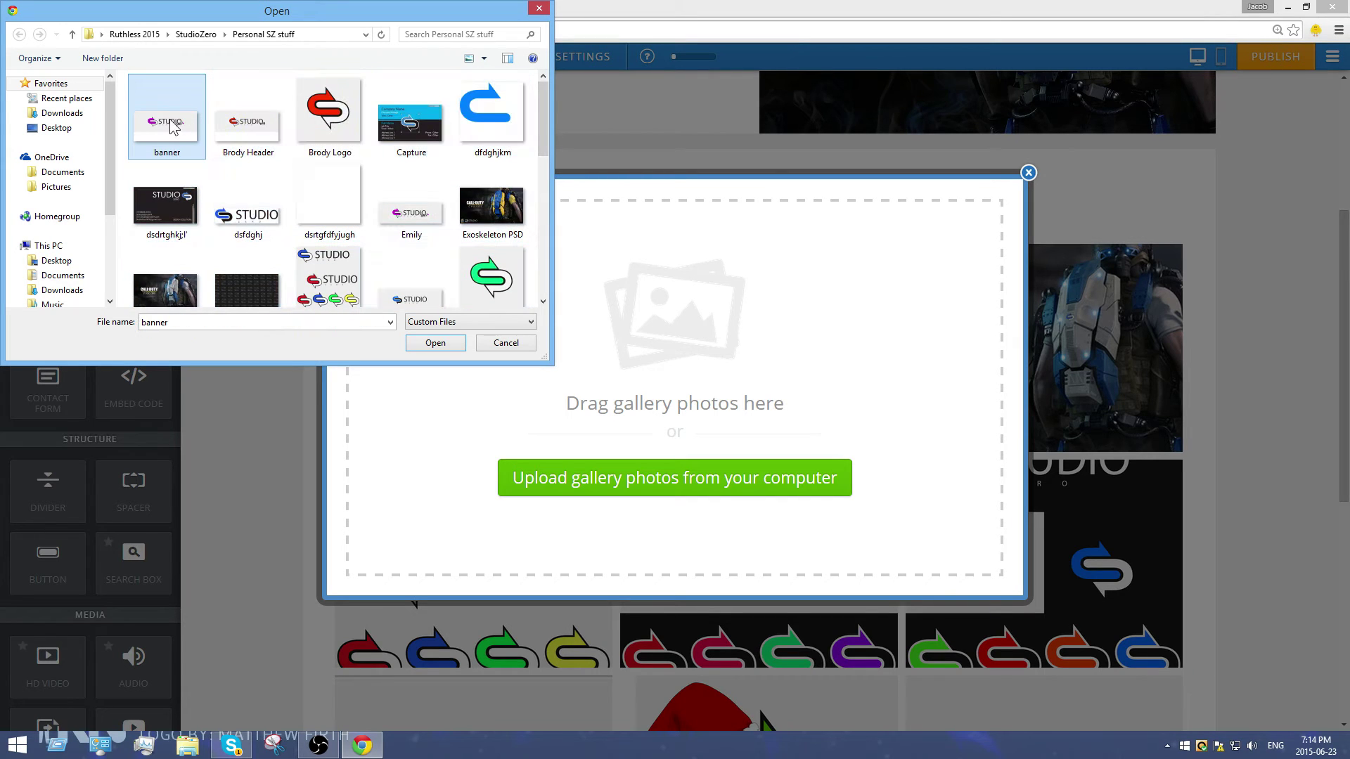
left_click_drag(546, 137, 546, 284)
left_click(247, 270, "shift")
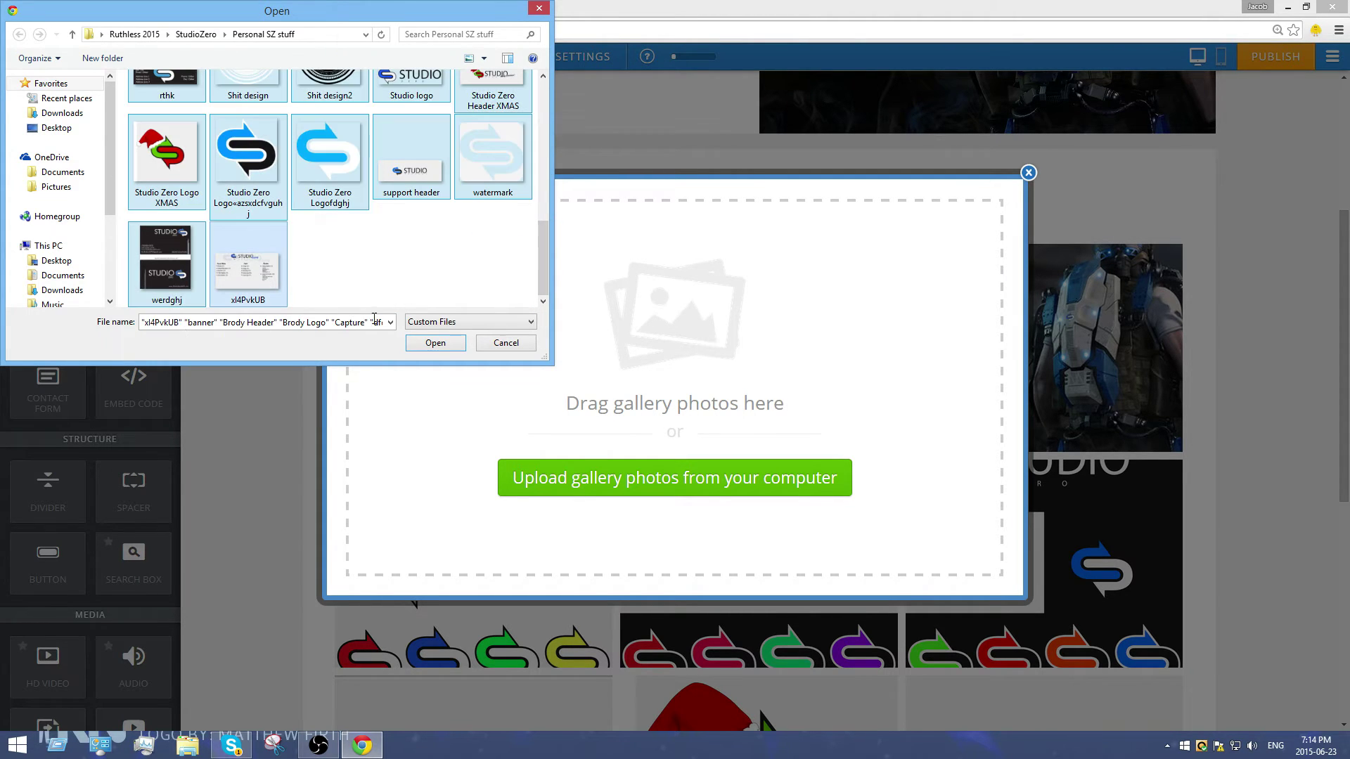
left_click(436, 343)
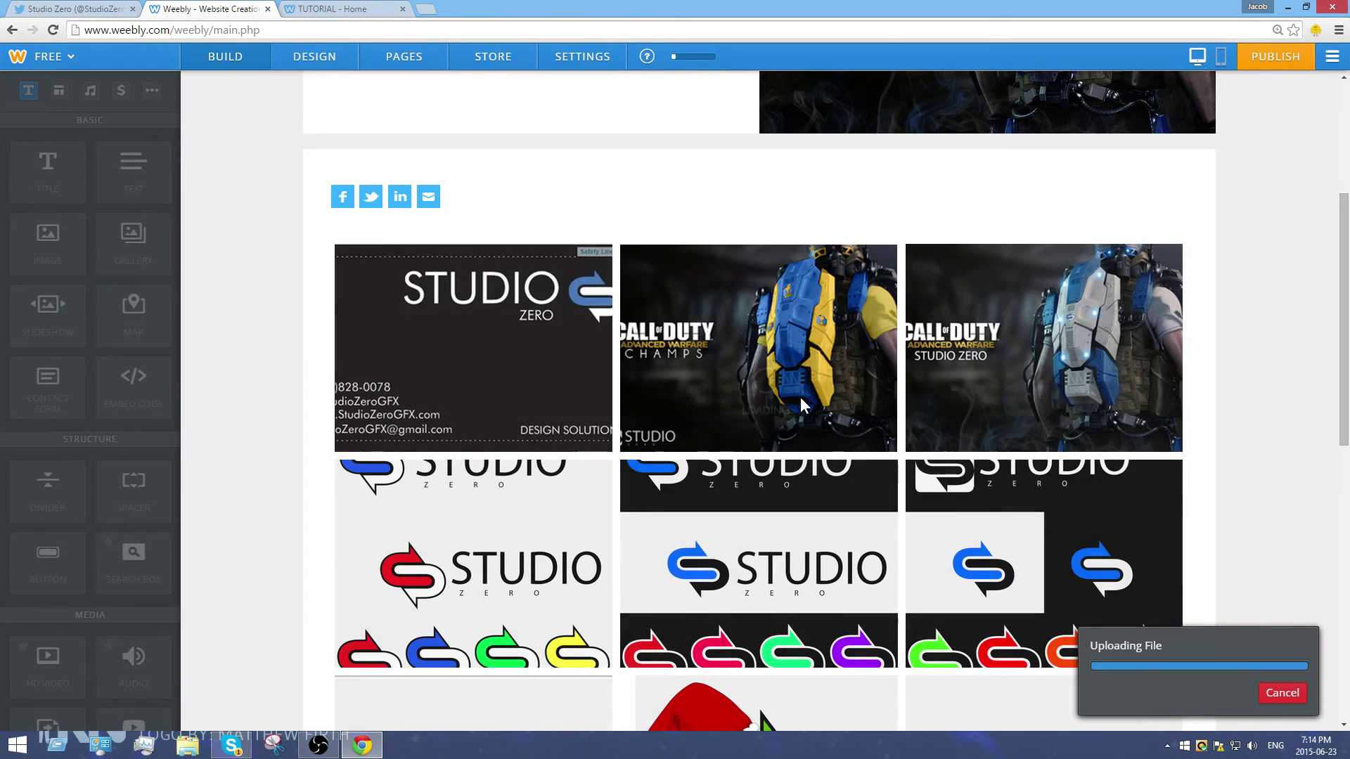
- Cancel the running gallery upload and review the pictures in the gallery
scroll(1015, 374, "down", 8)
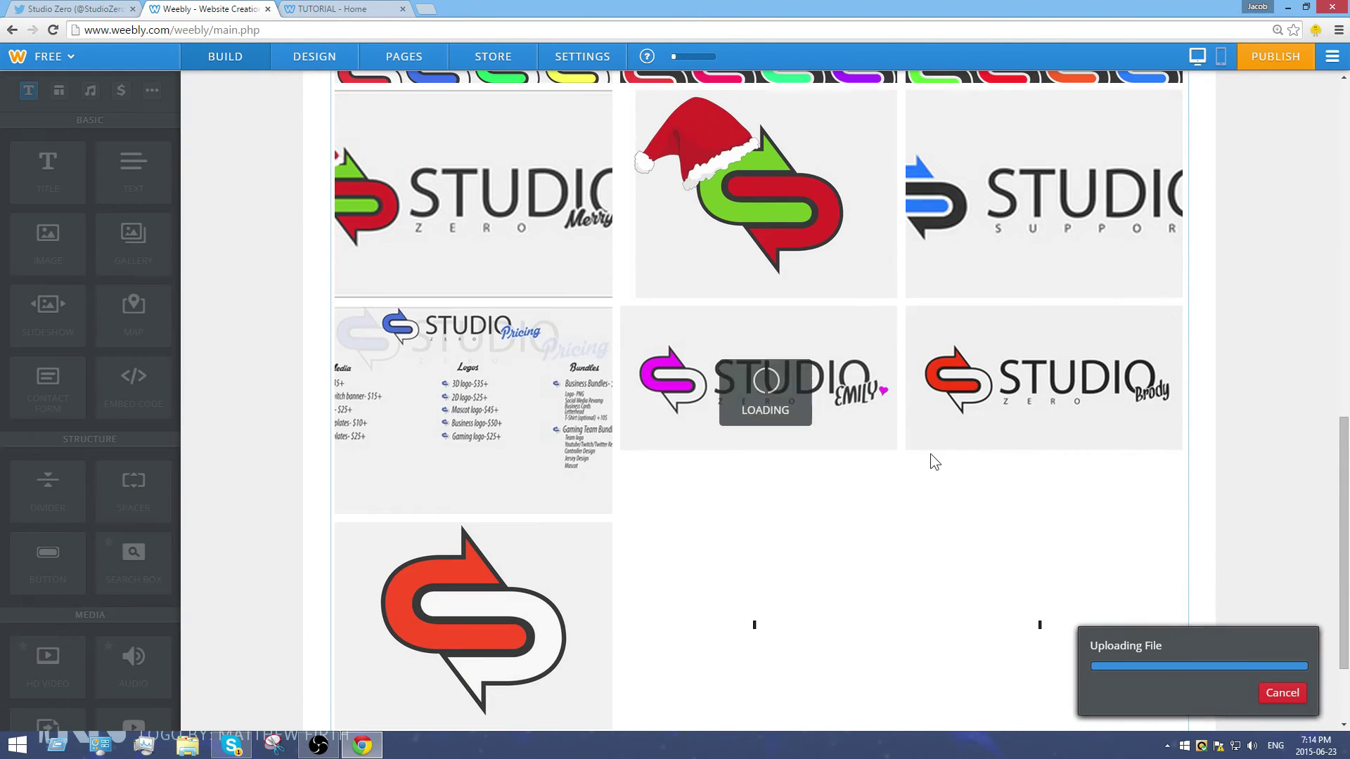
left_click(1282, 693)
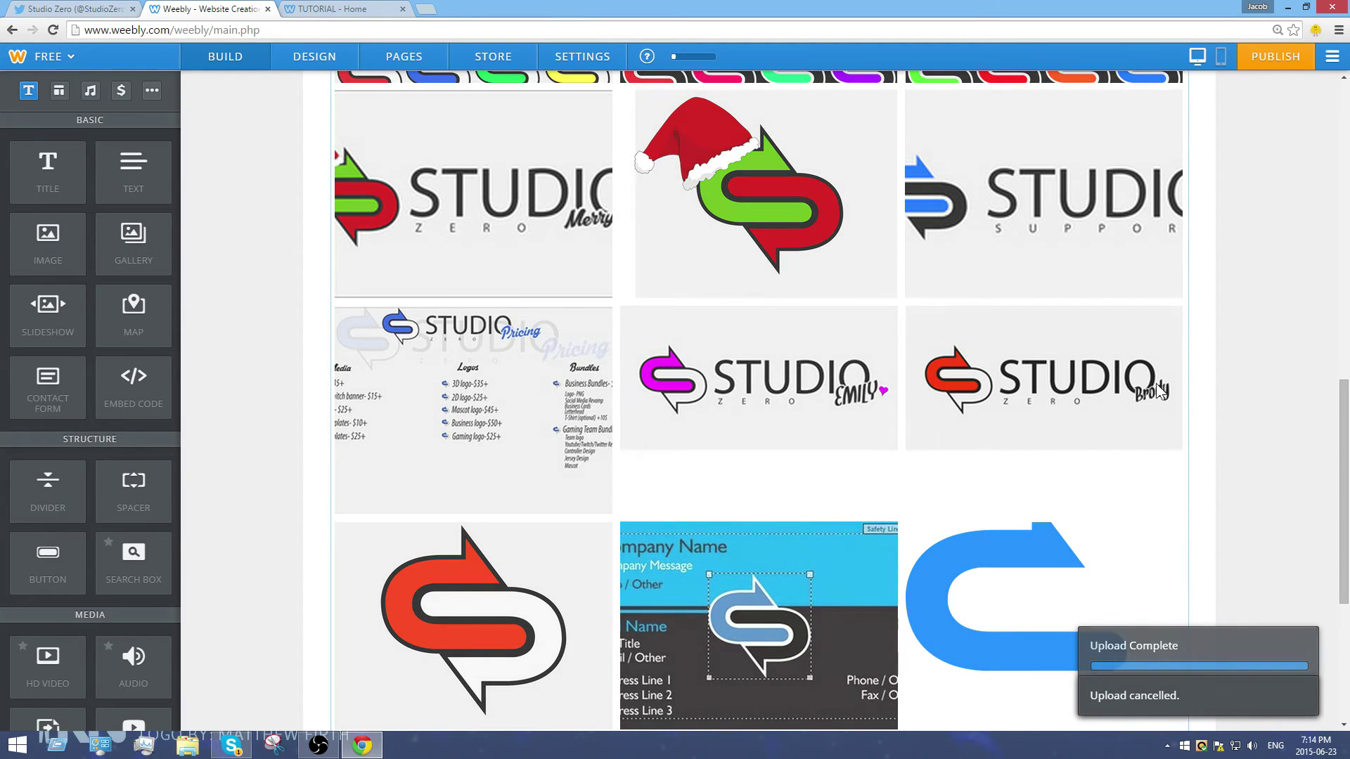
left_click_drag(1343, 443, 1343, 435)
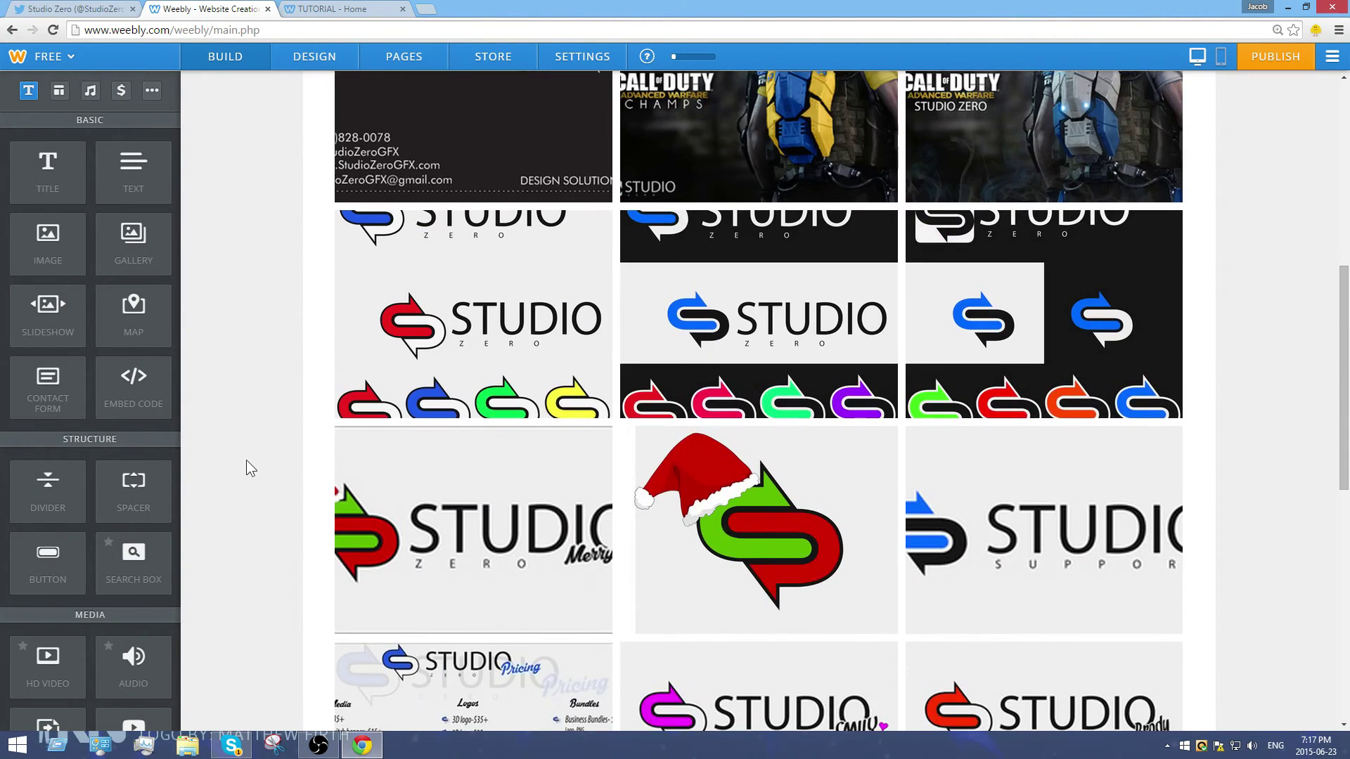
scroll(247, 468, "down", 9)
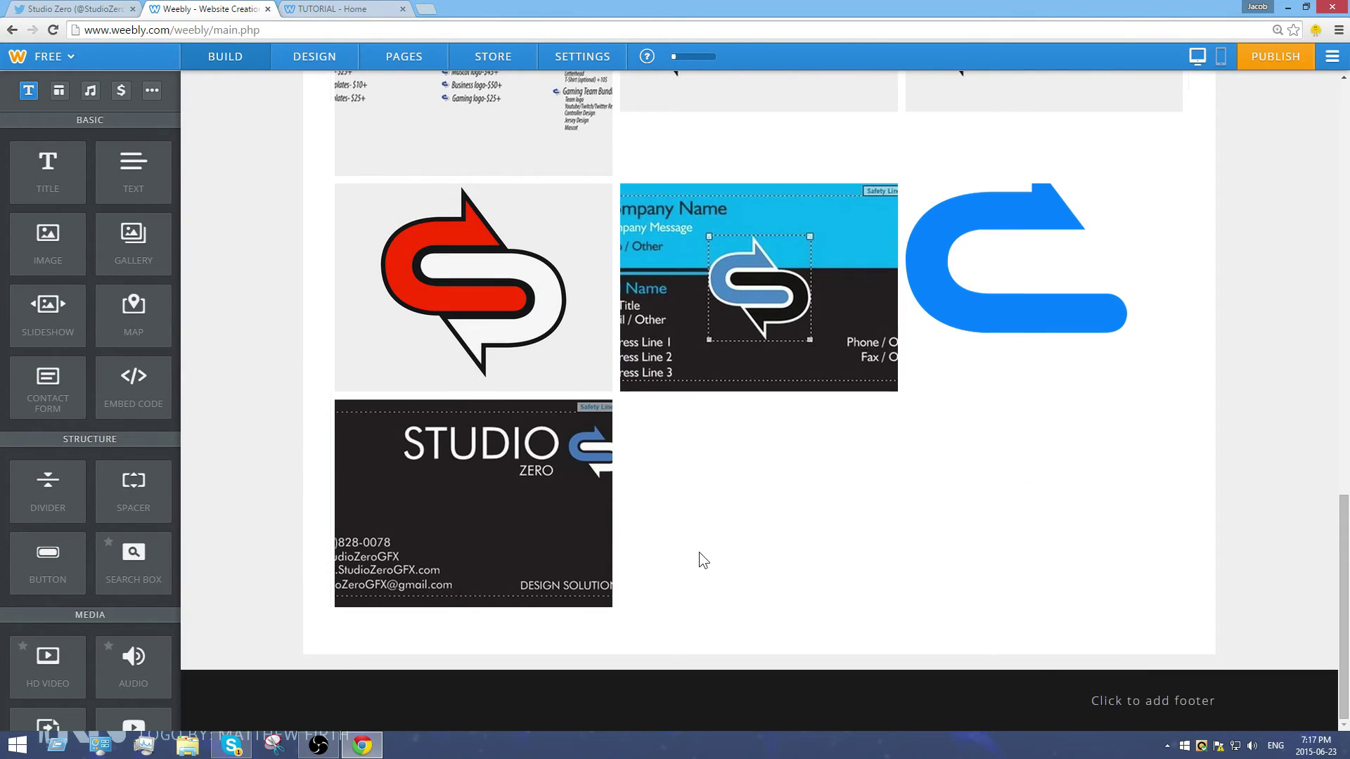
scroll(702, 558, "up", 6)
scroll(1227, 468, "up", 6)
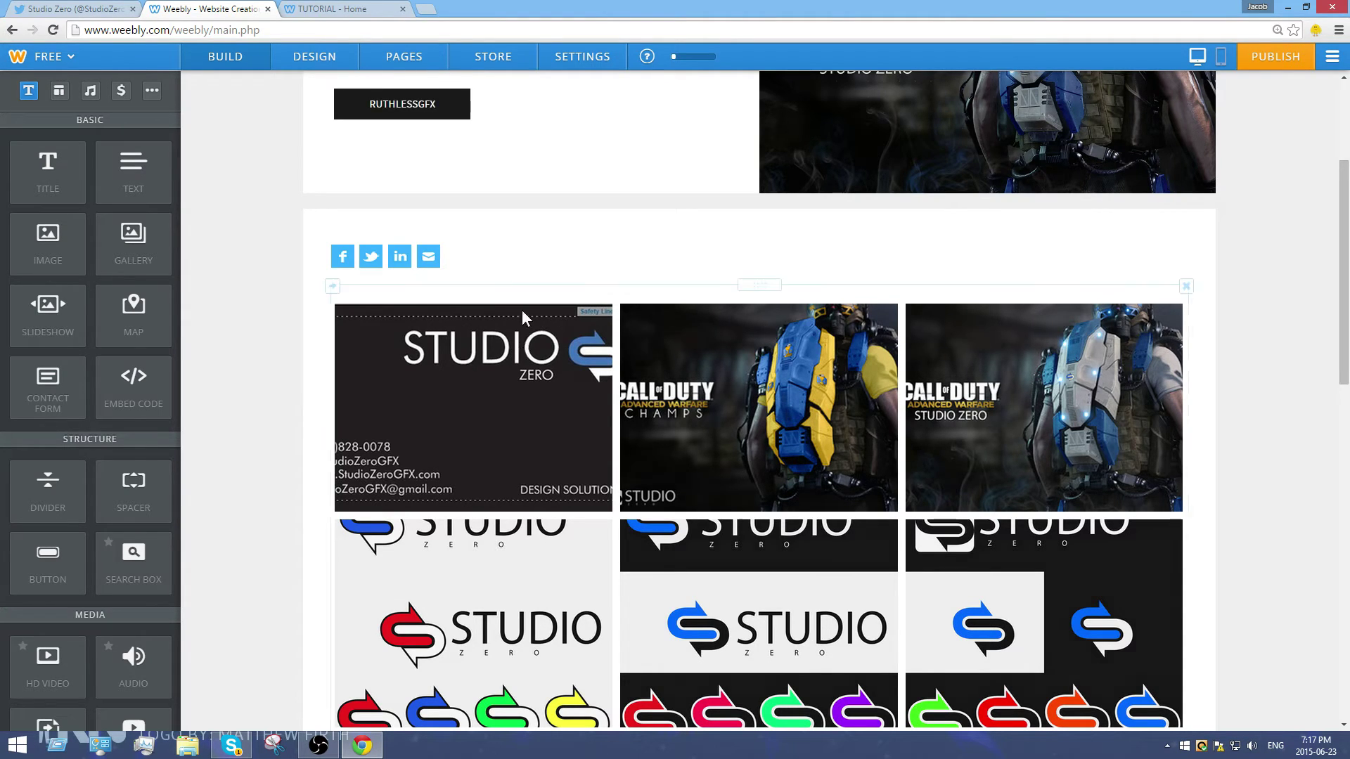
scroll(522, 309, "up", 3)
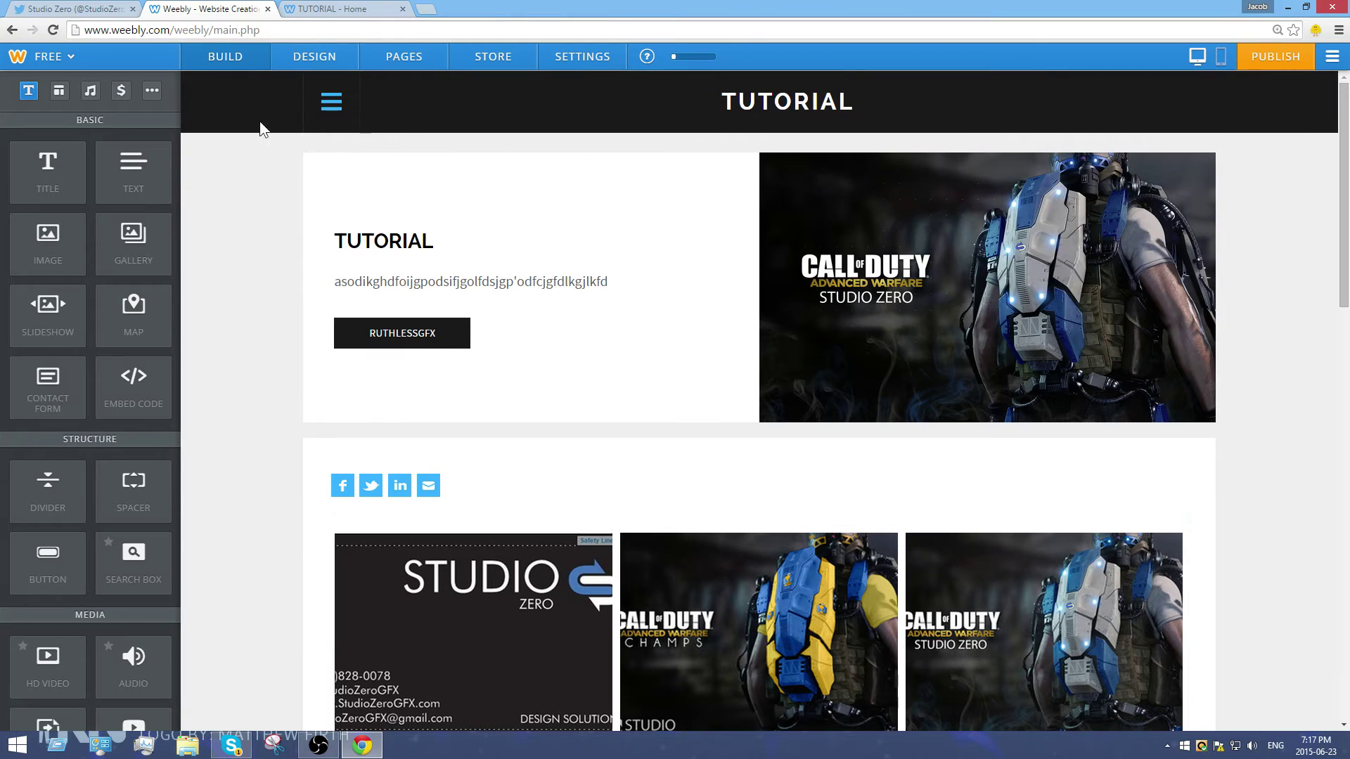
- Add a new page named Giveaways with the Tall Header type and save it for editing
left_click(411, 59)
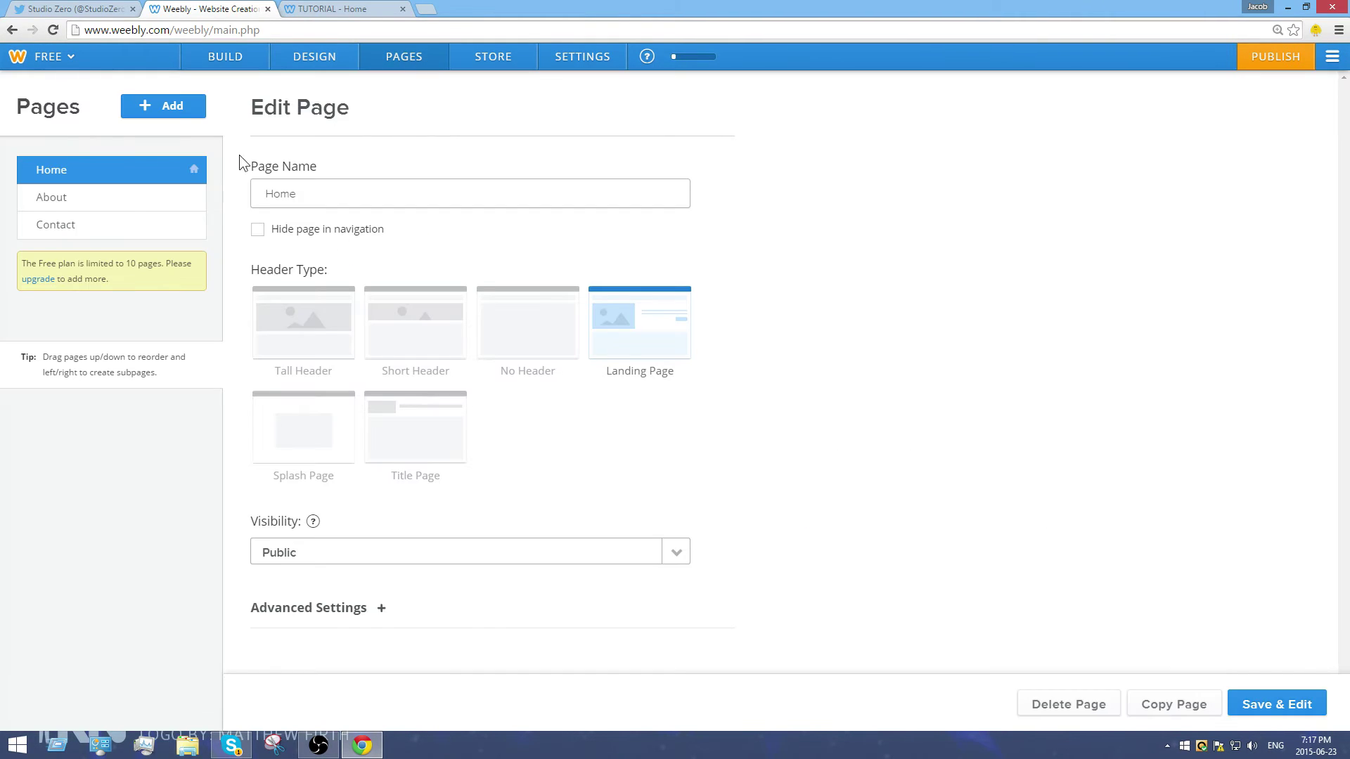
left_click(171, 107)
left_click(171, 145)
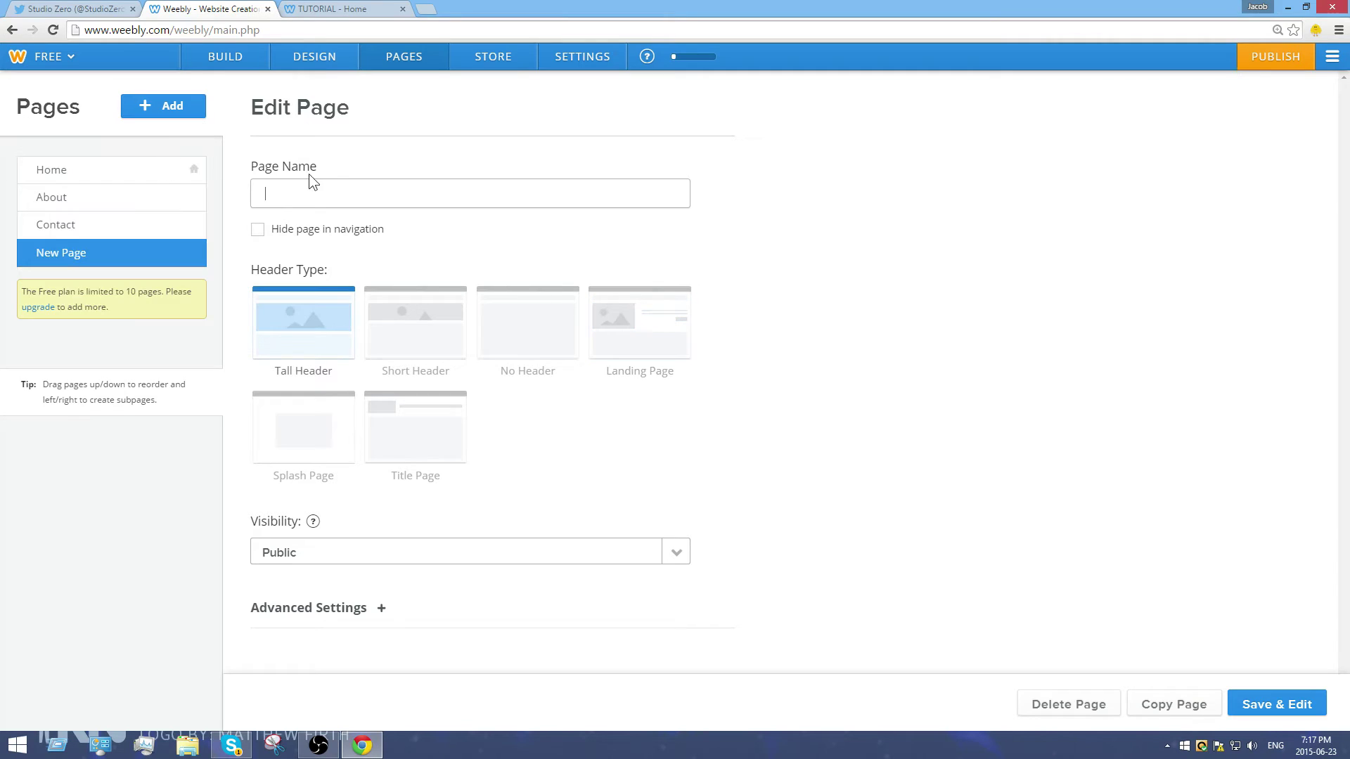
type("Give")
key("BackSpace")
type("aways")
left_click(1280, 709)
scroll(801, 446, "down", 1)
scroll(1072, 488, "up", 1)
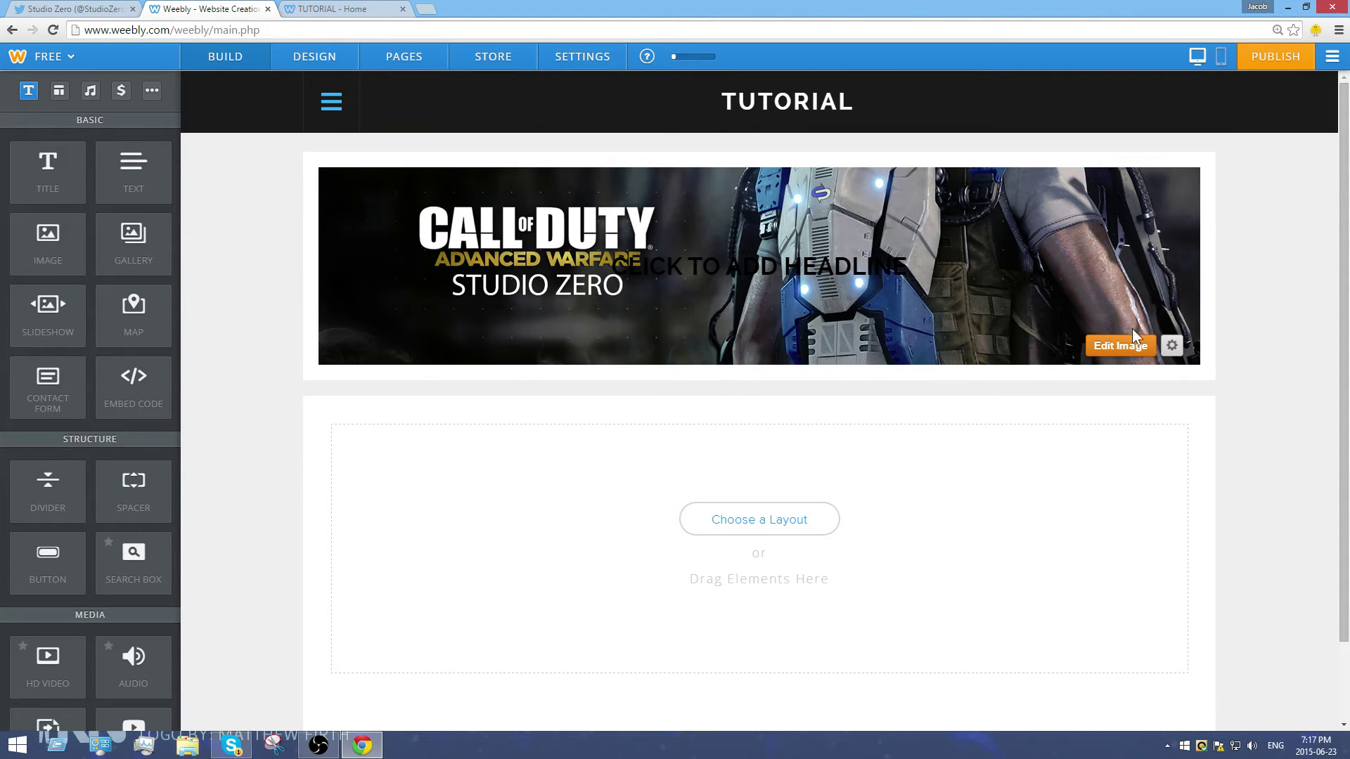
- Change the Giveaways page's header type to No Header and save the page
left_click(398, 63)
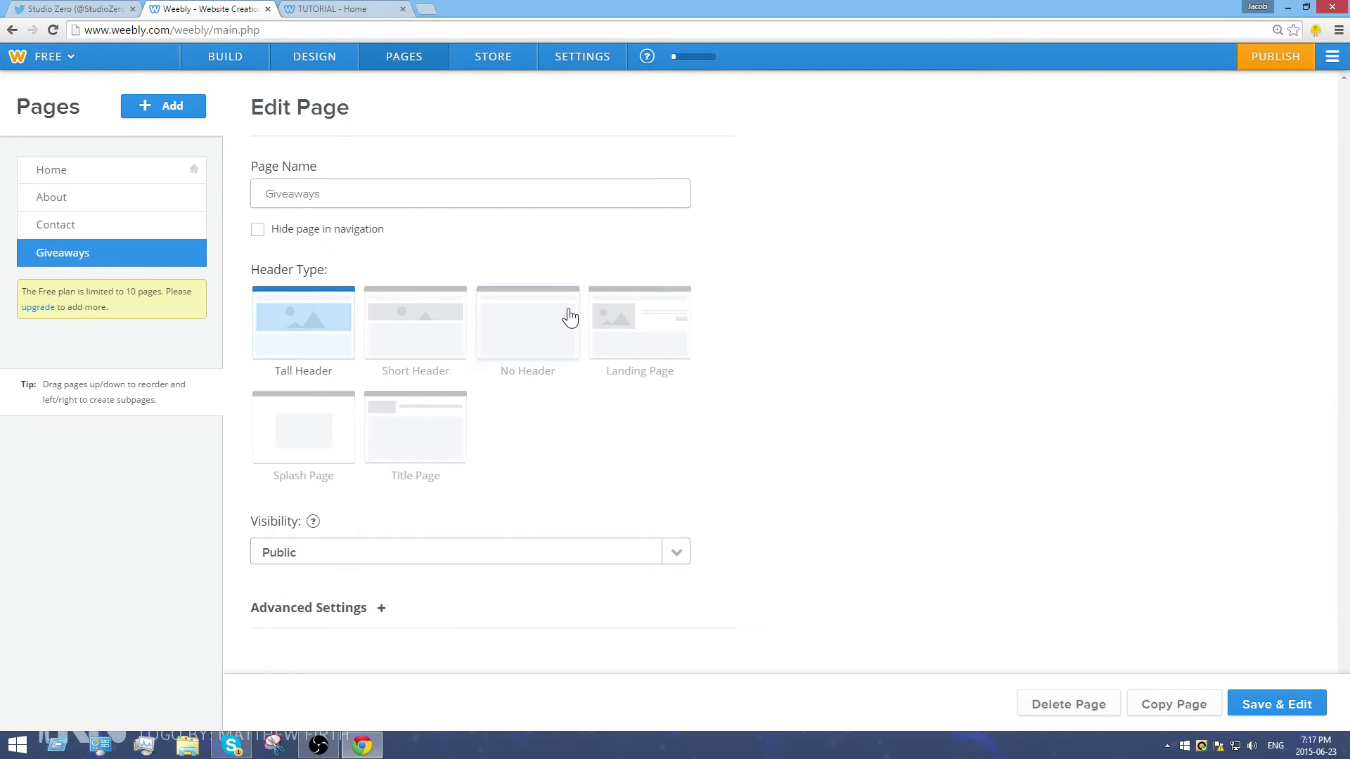
left_click(534, 345)
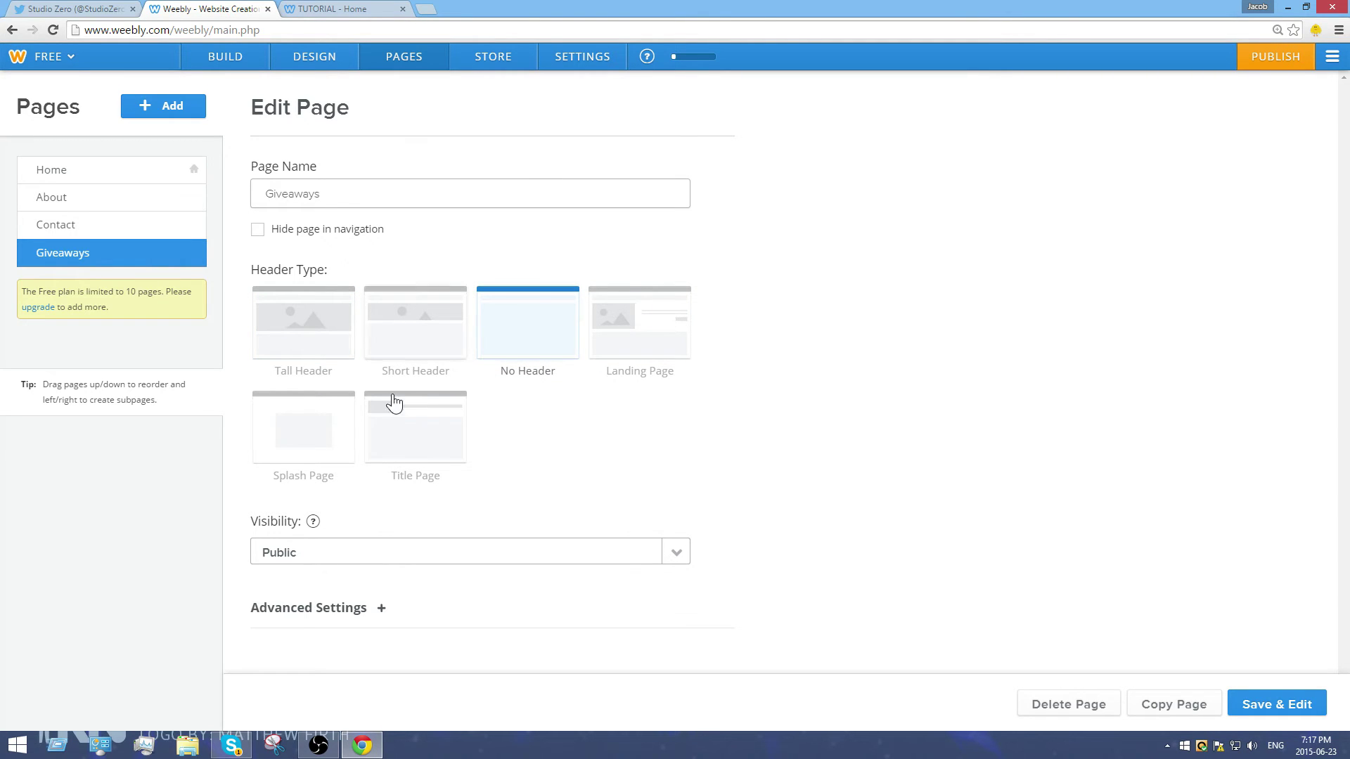
left_click(1296, 710)
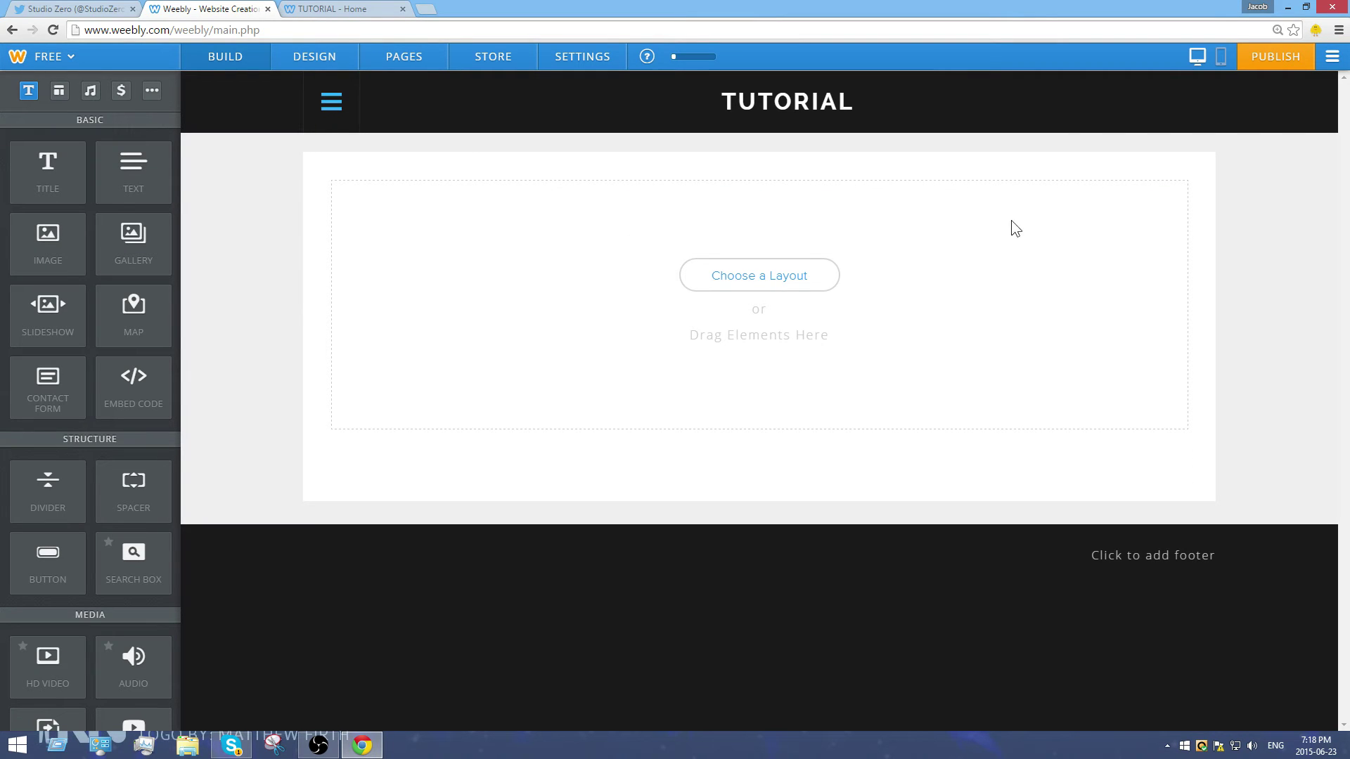
- Place an image element on the Giveaways page and add a title reading T-SHIRT beside it on the left
left_click_drag(48, 242, 871, 251)
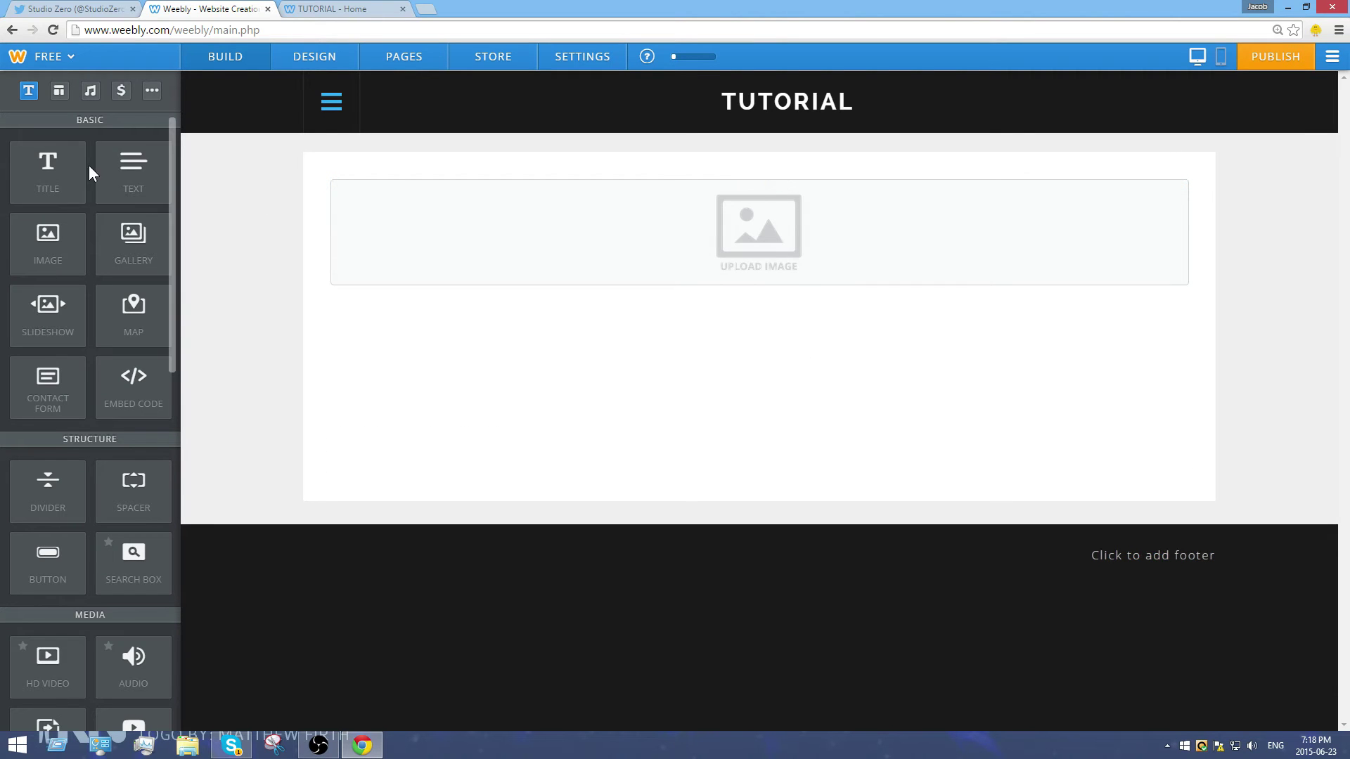
left_click_drag(55, 172, 336, 214)
left_click(380, 188)
type("T-SHIRT")
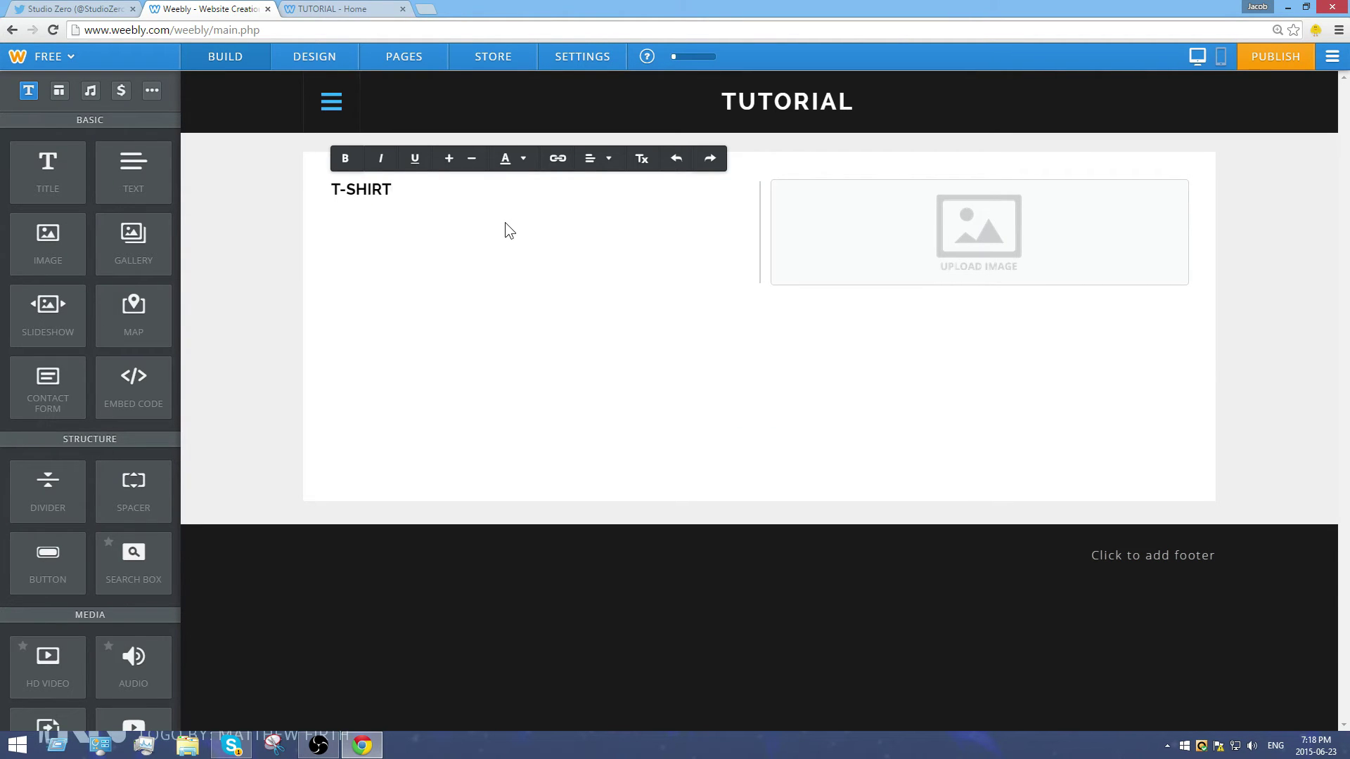
- Add a text element below the T-SHIRT title with the text FOLLOW MY TWITTER
left_click_drag(150, 171, 491, 210)
left_click(456, 225)
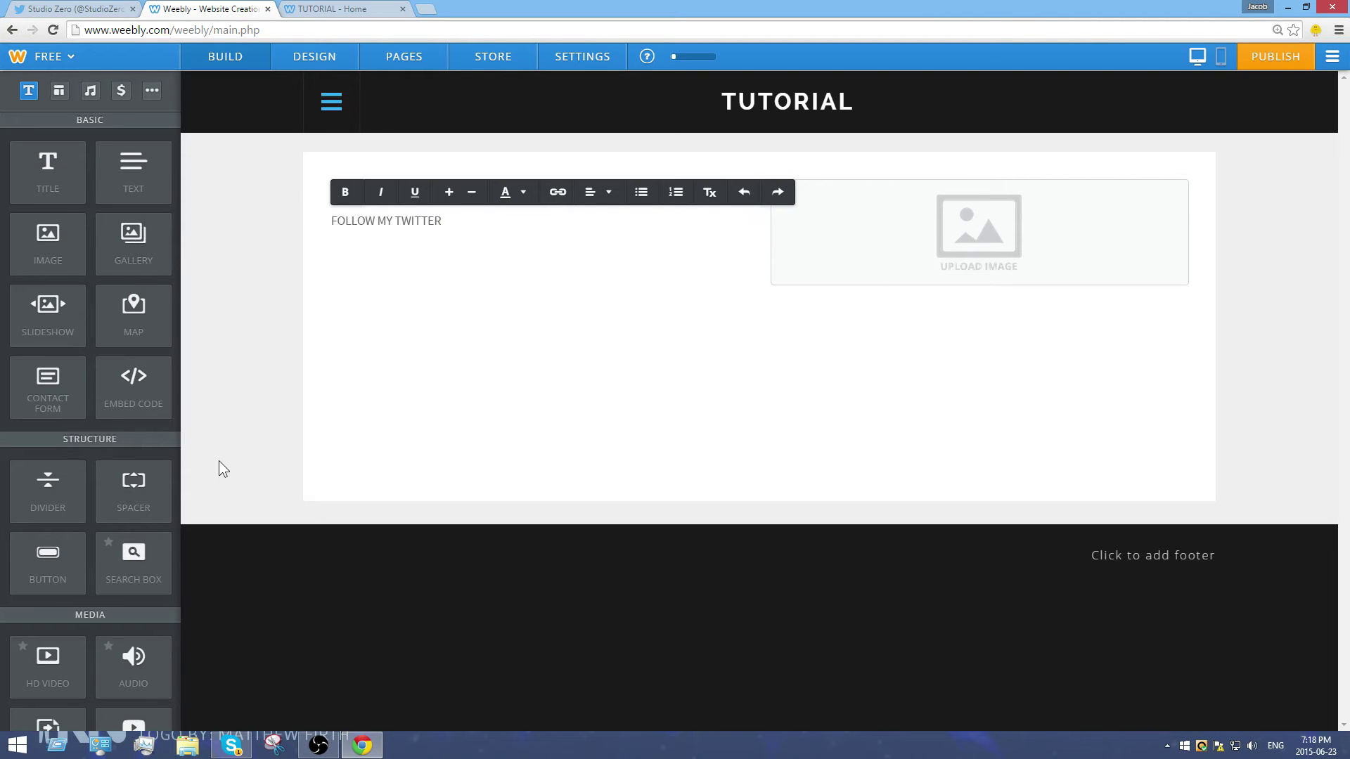
left_click(316, 454)
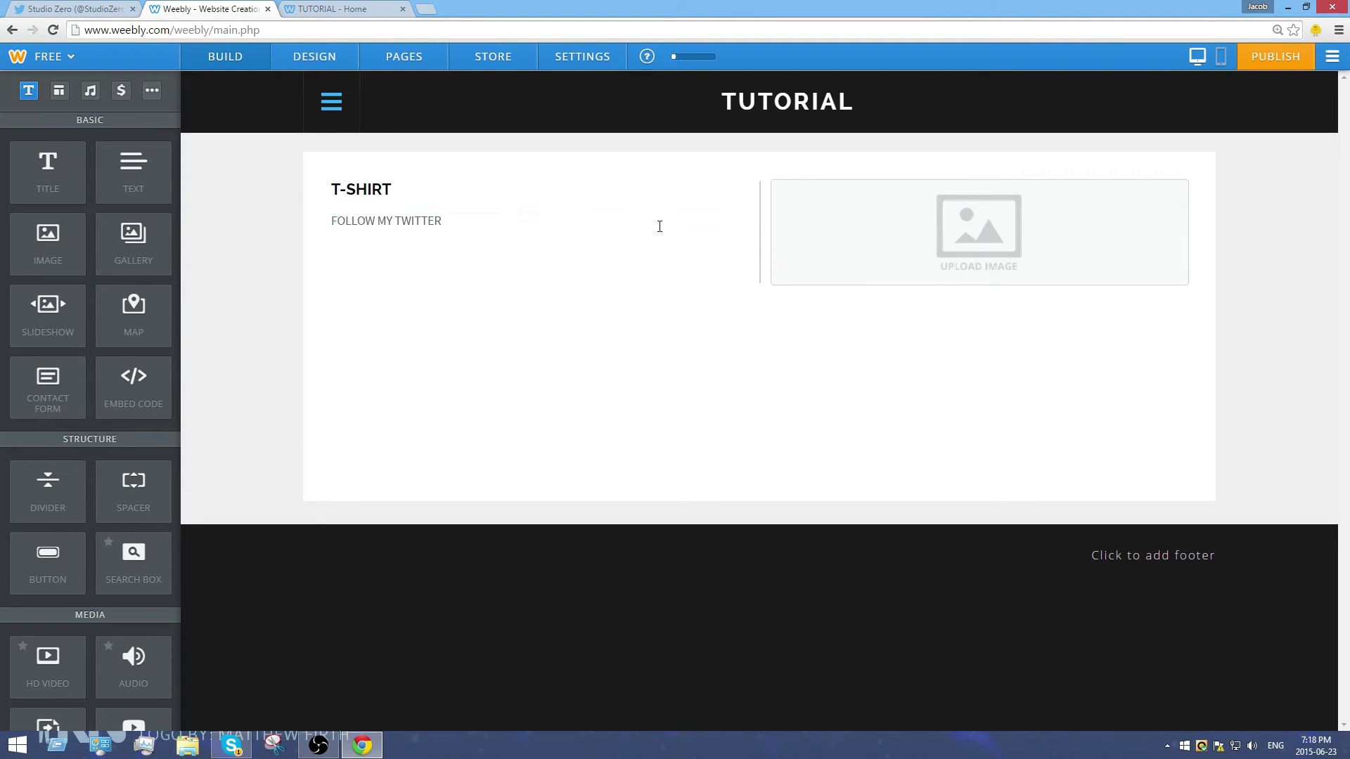
scroll(56, 540, "down", 8)
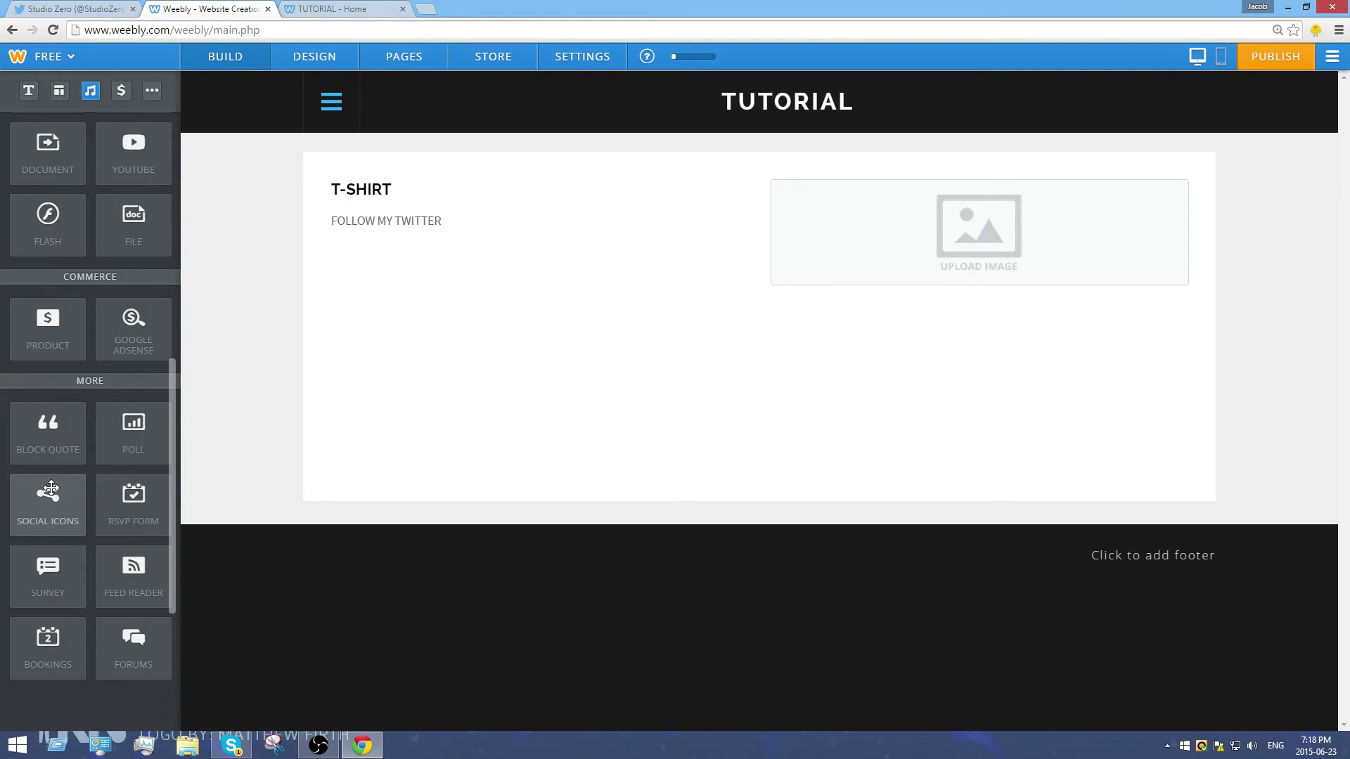
scroll(45, 489, "up", 3)
scroll(45, 489, "up", 5)
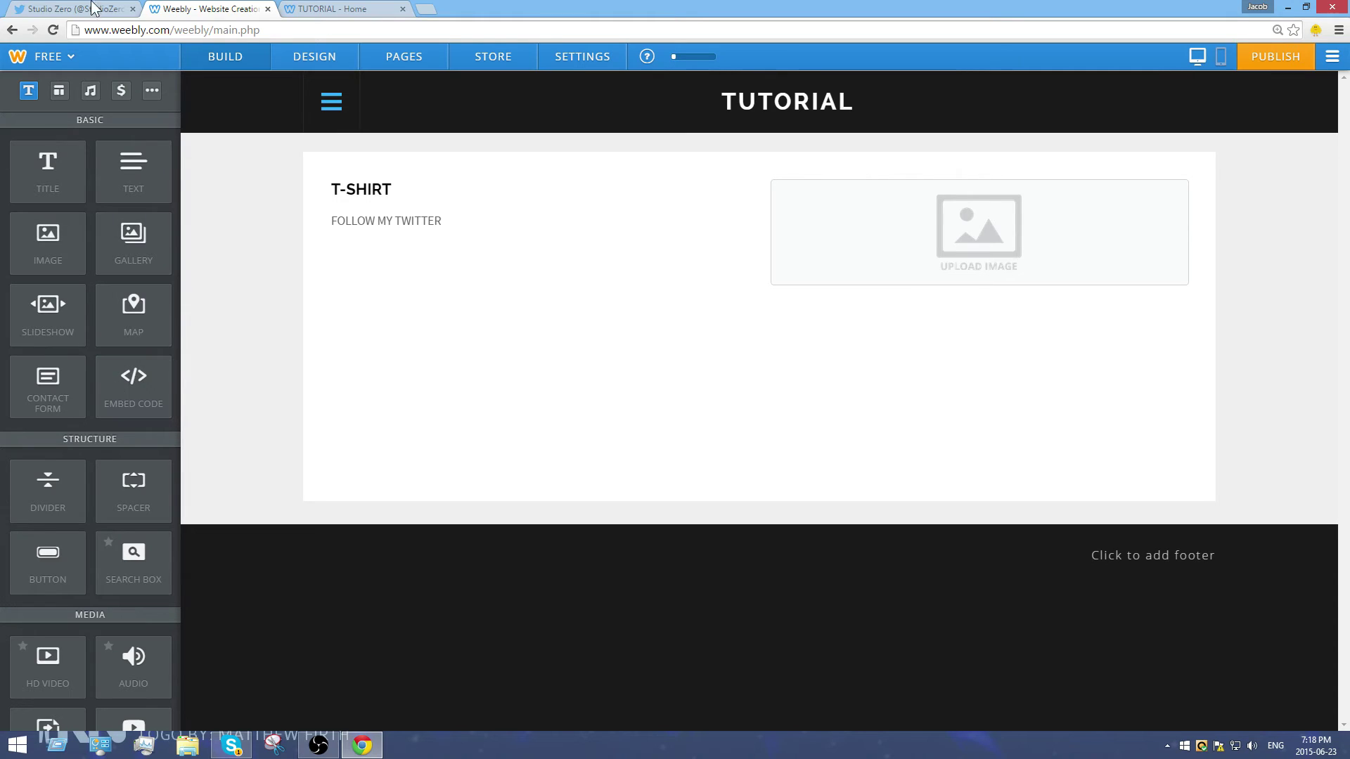
- Search Google for Twitter buttons in a new browser tab and open Twitter's official page about buttons
left_click(432, 10)
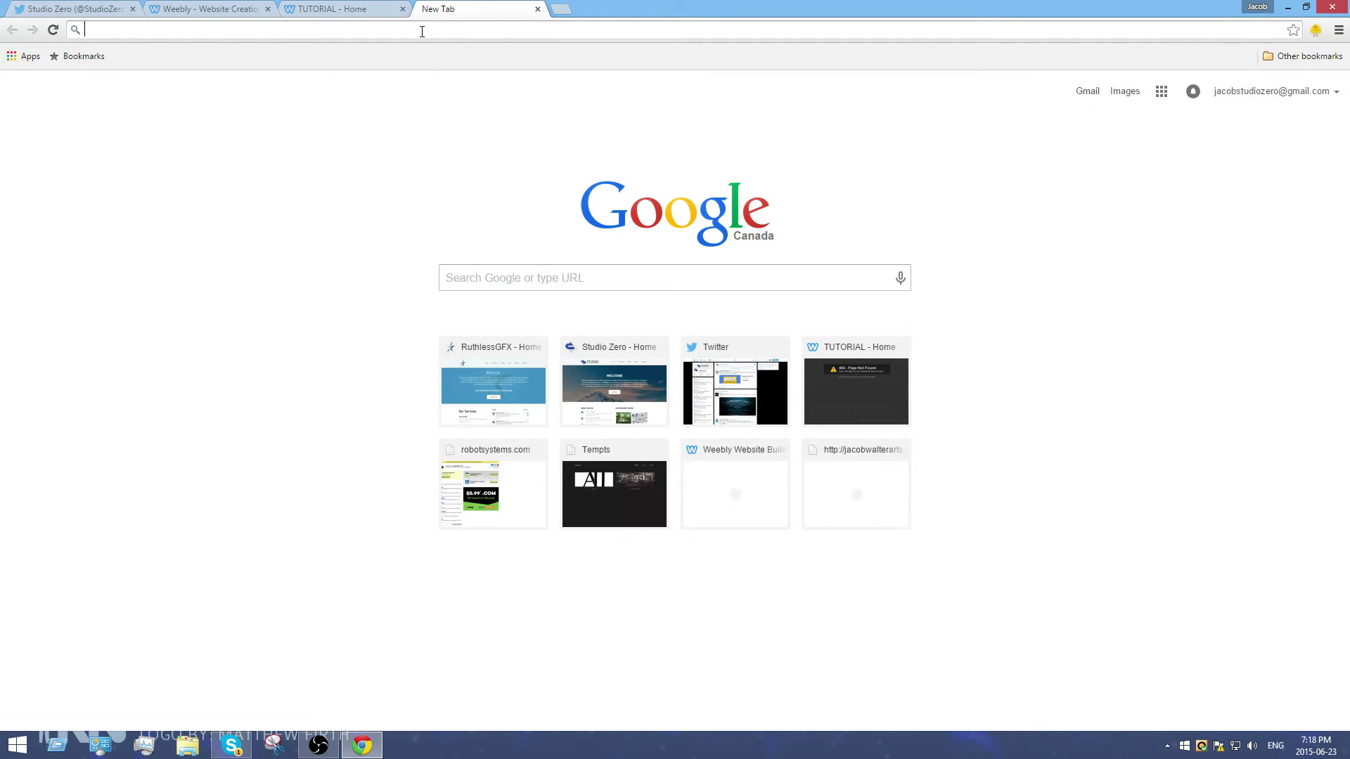
type("Twi")
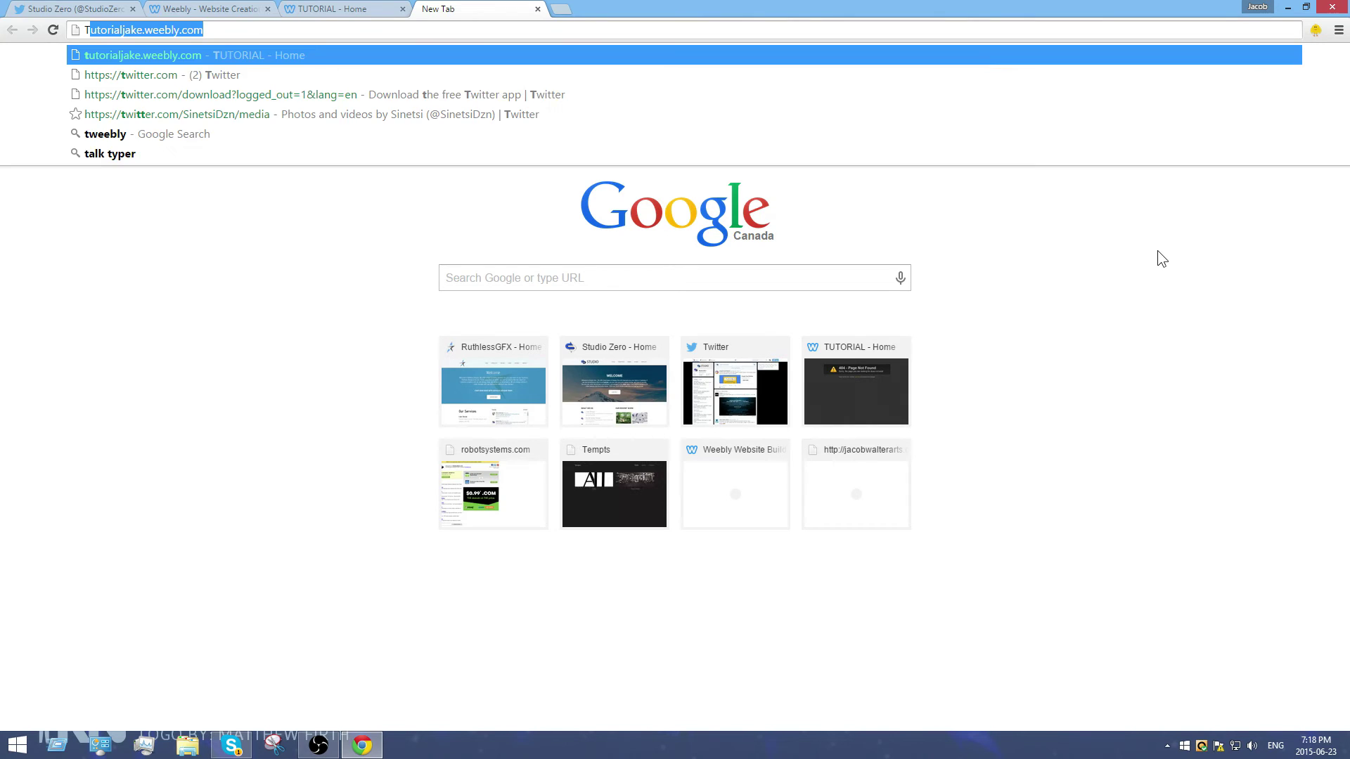
type("tter butt")
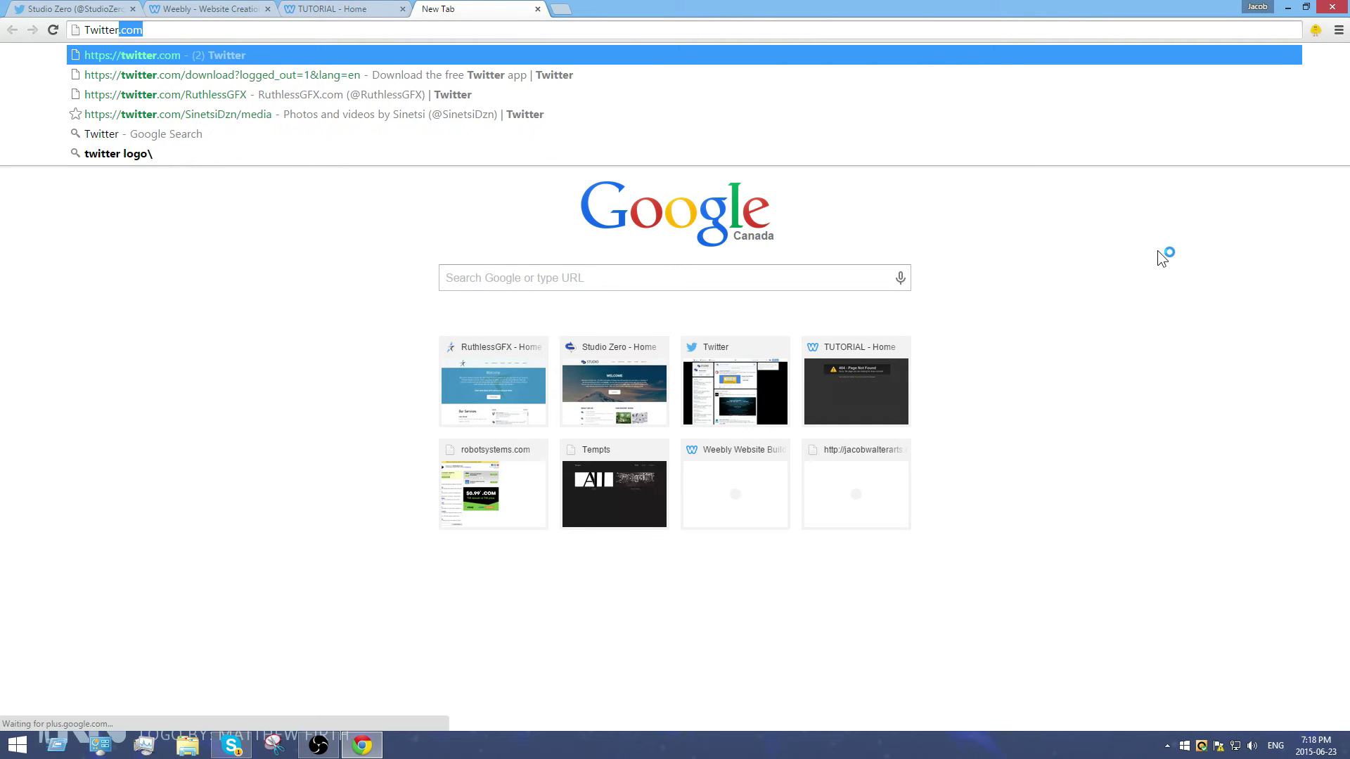
type("ons")
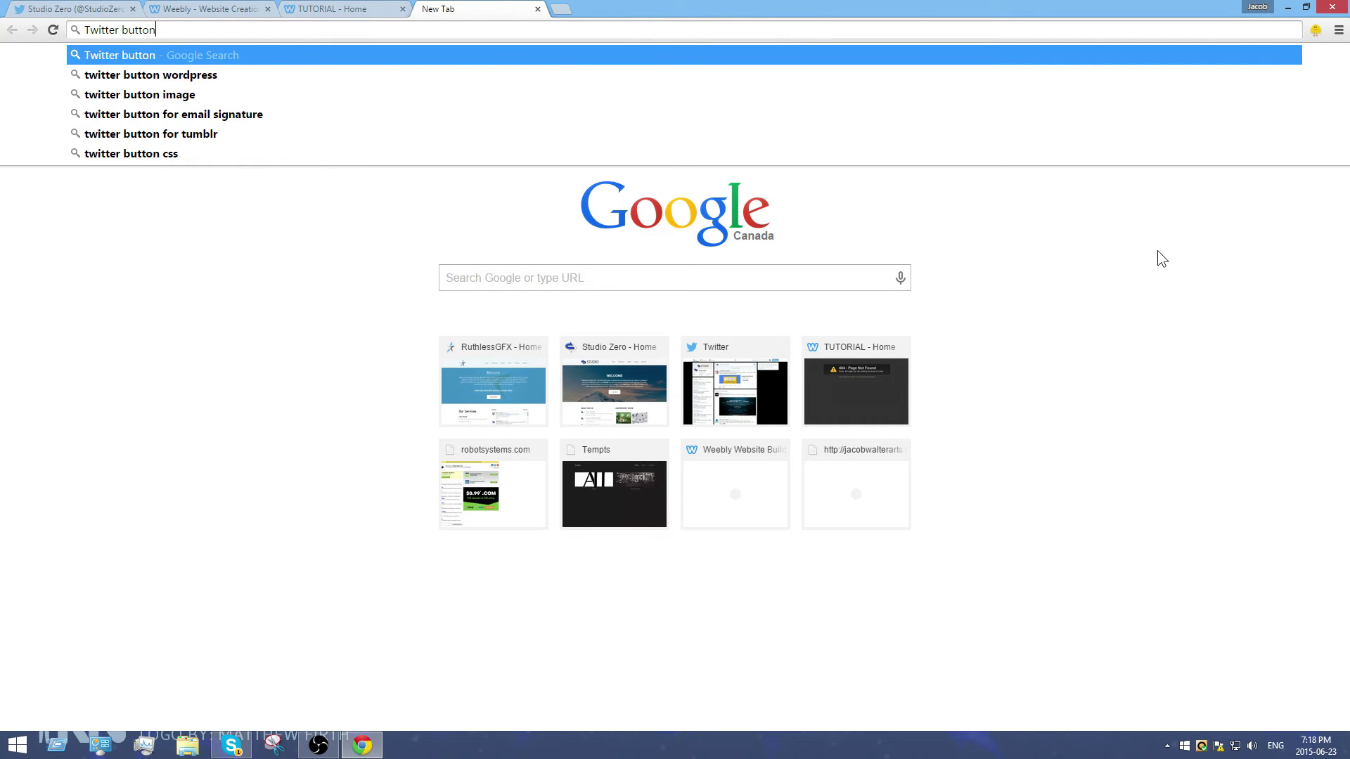
key("Return")
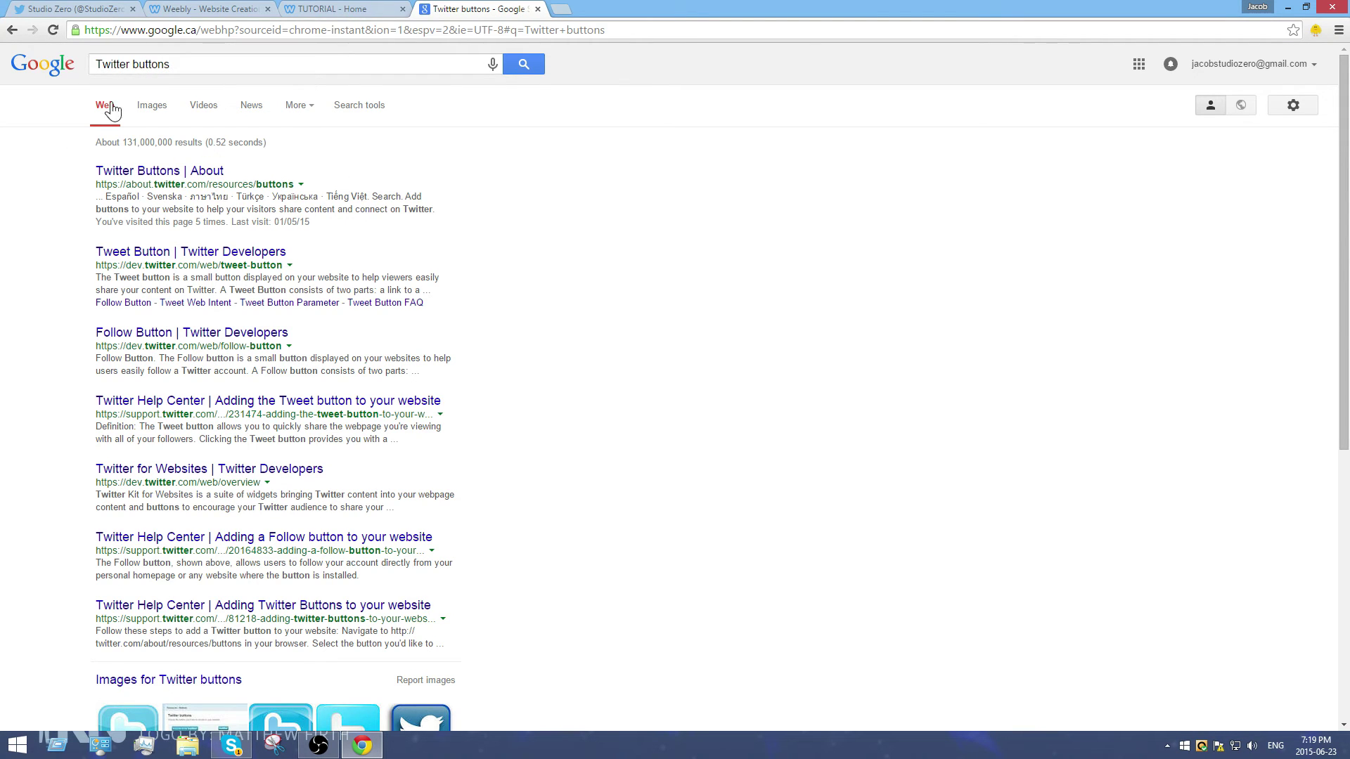
left_click(174, 177)
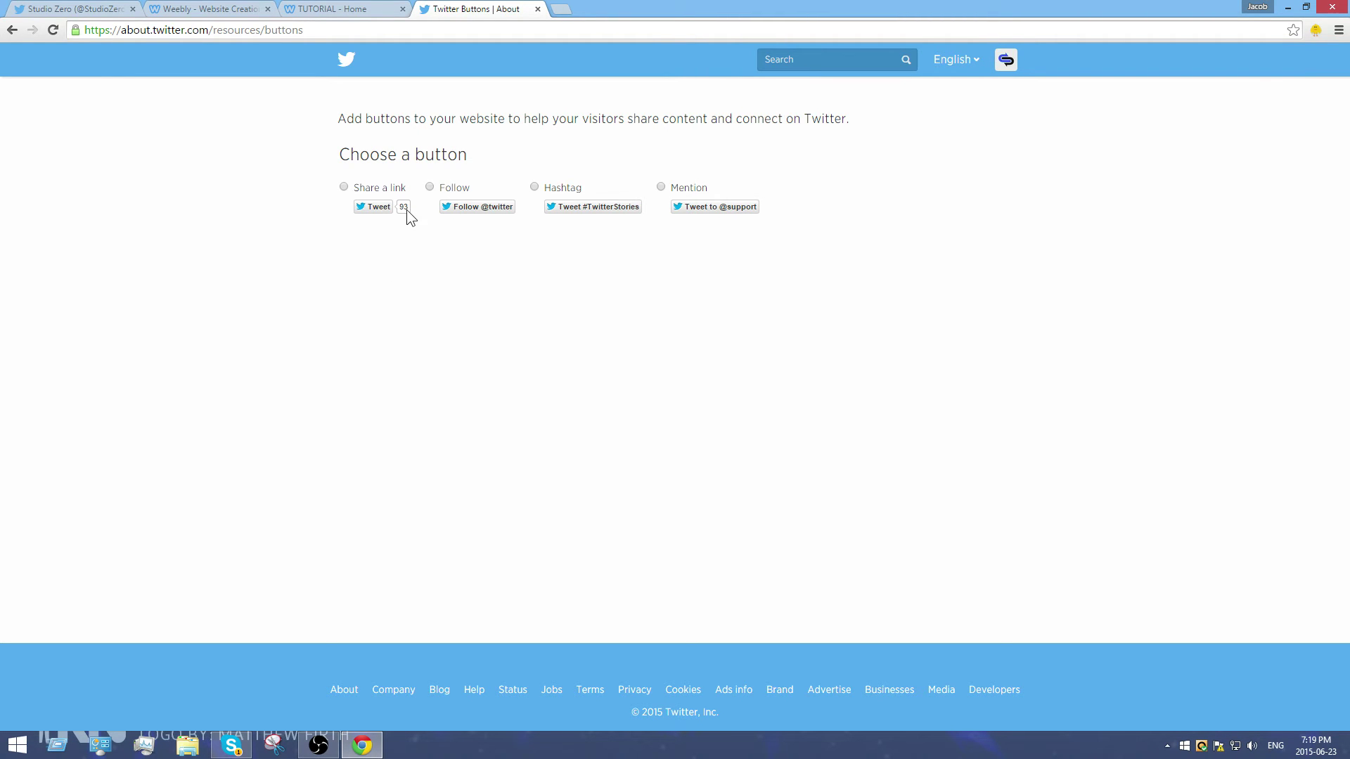
left_click(302, 10)
left_click(246, 9)
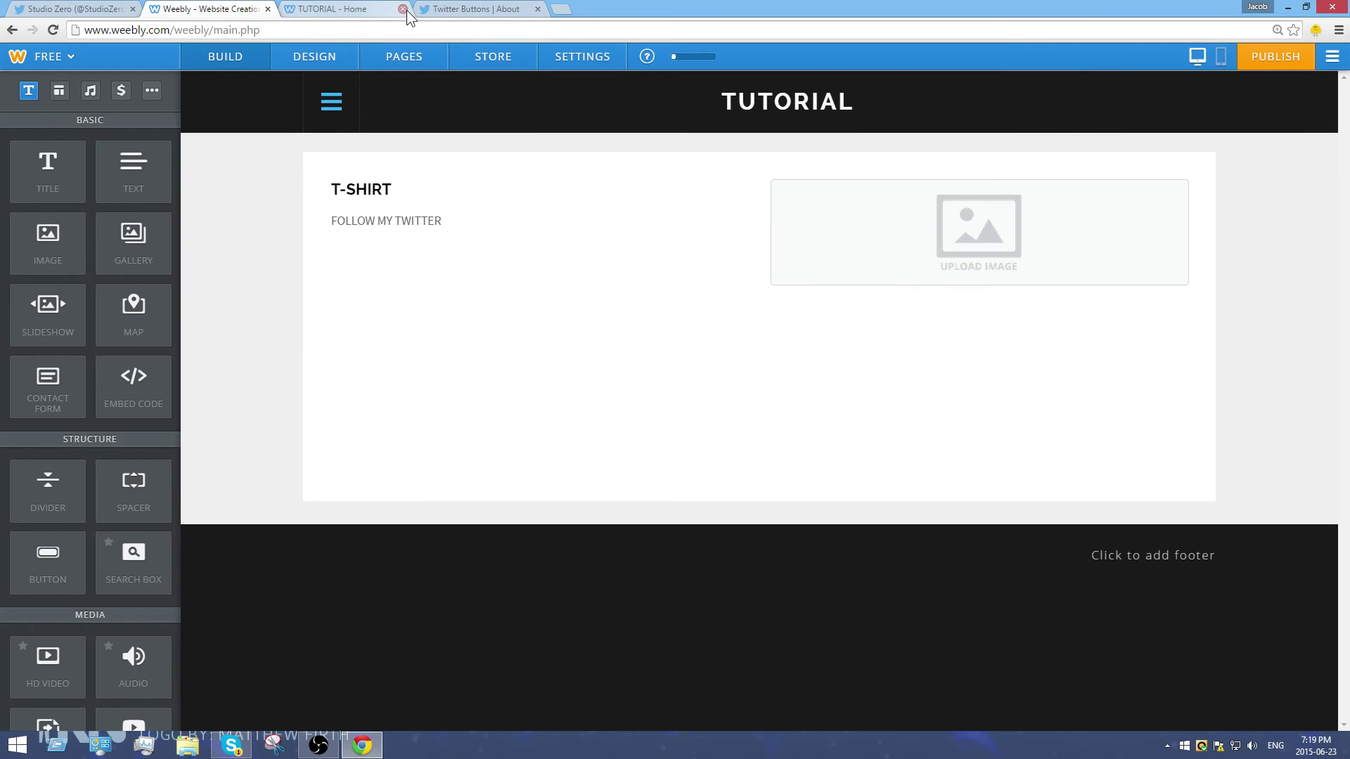
left_click(483, 15)
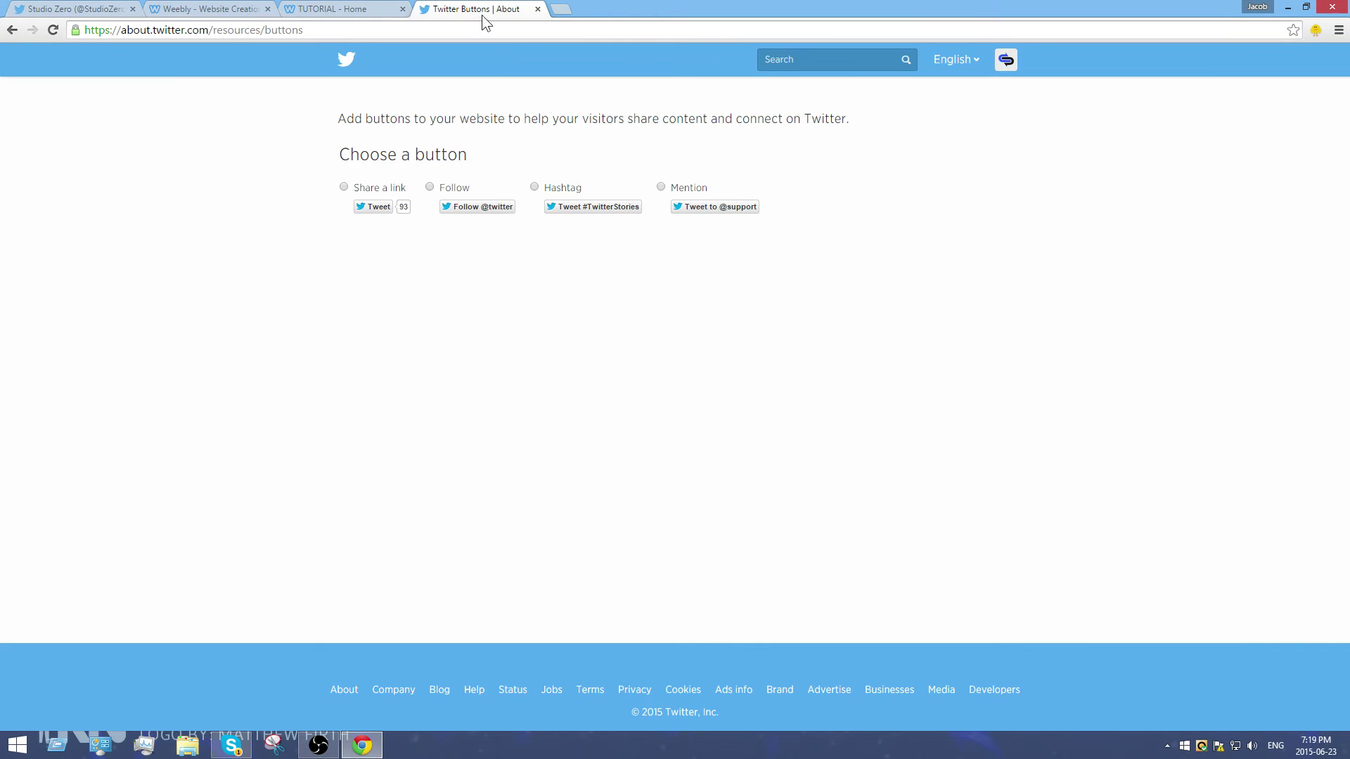
left_click(429, 187)
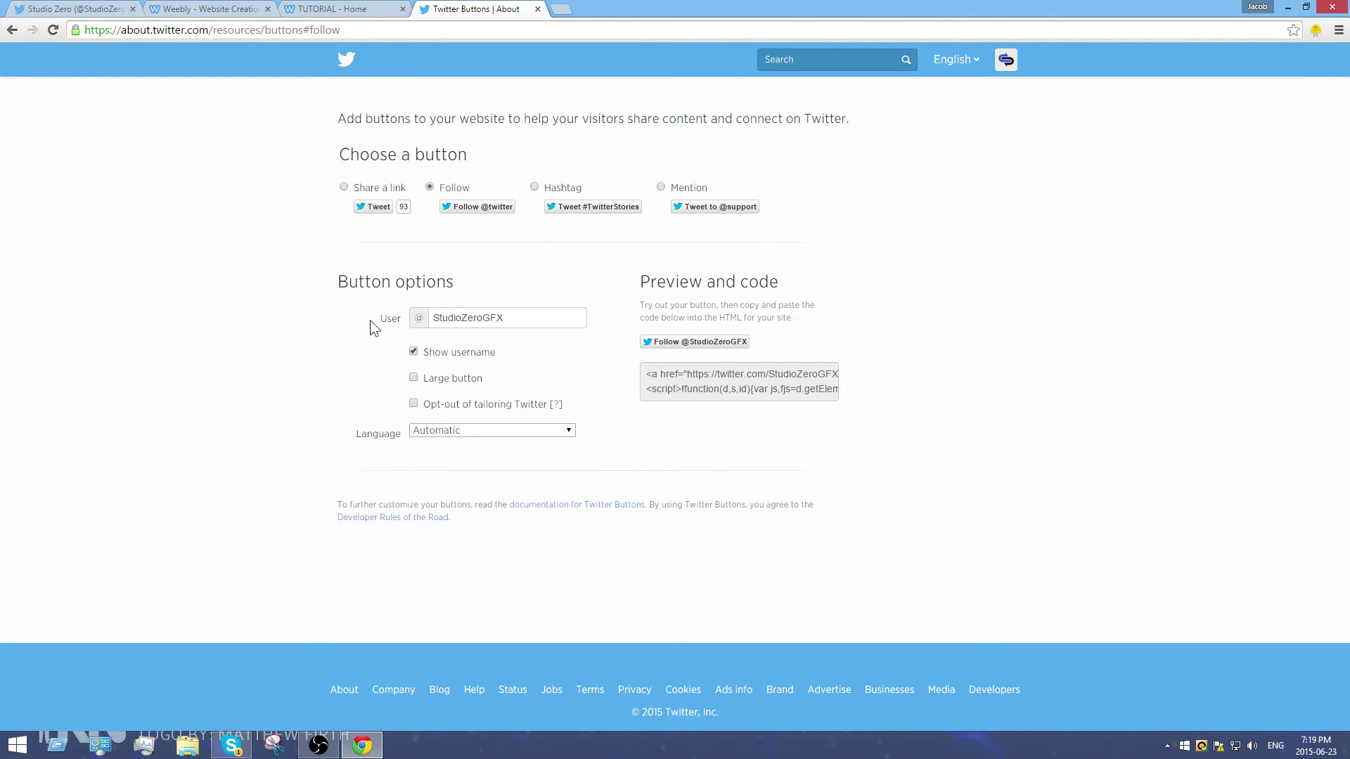
left_click(493, 320)
left_click_drag(506, 320, 353, 325)
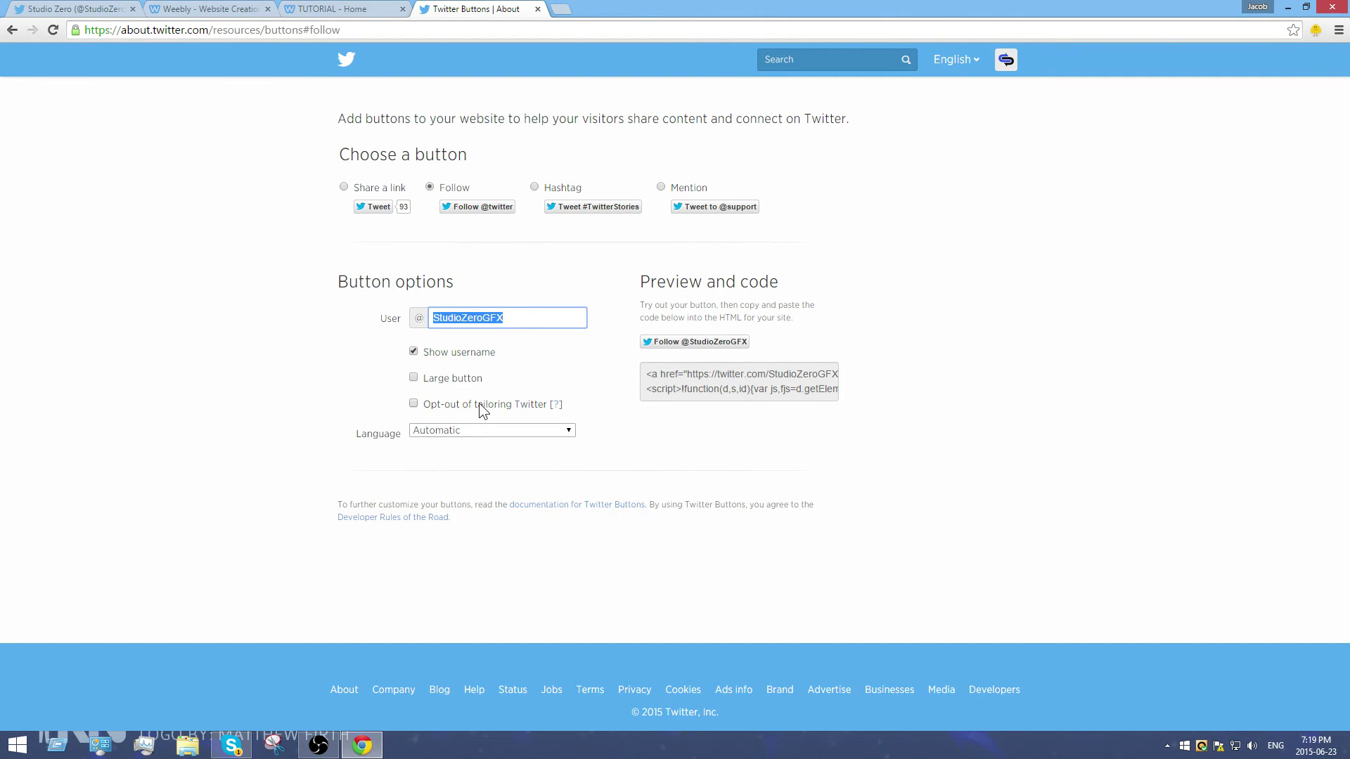
type("Jake")
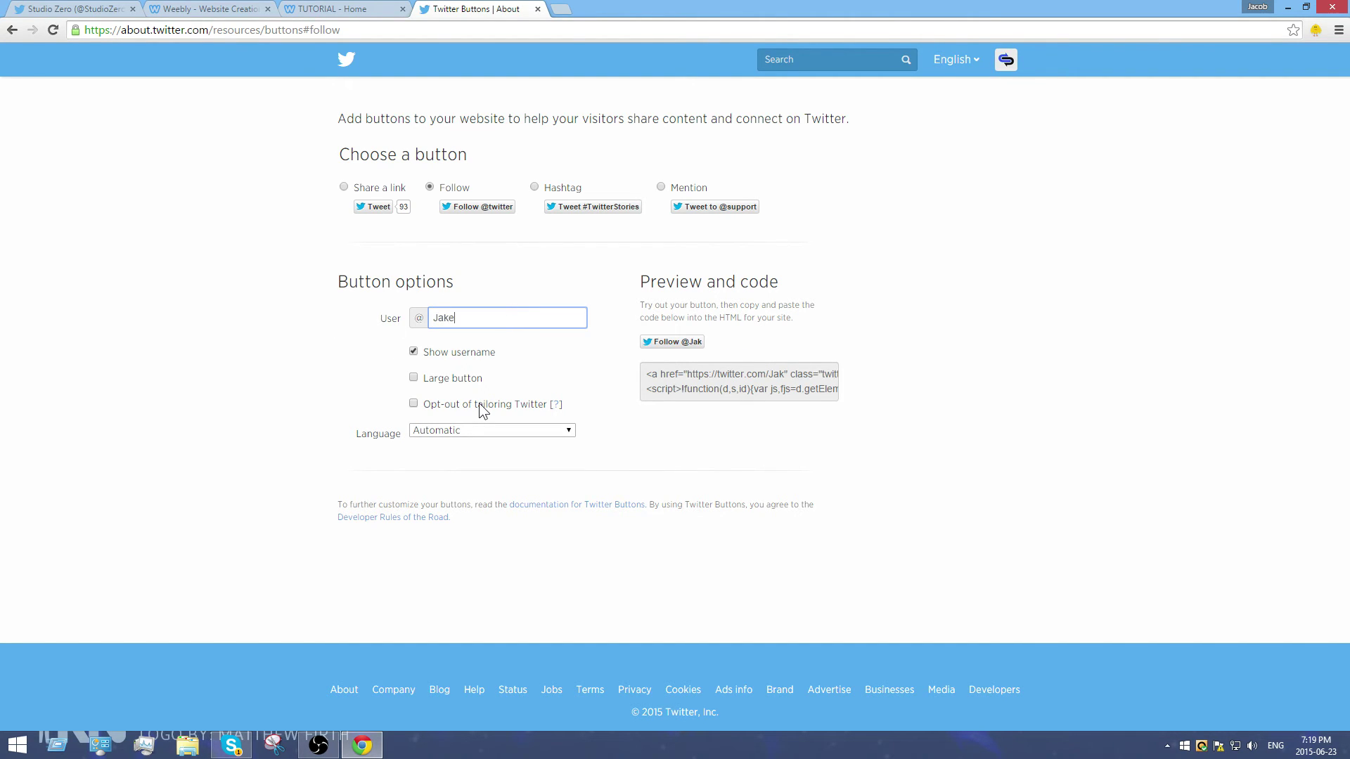
key("BackSpace")
key("BackSpace")
key("BackSpace")
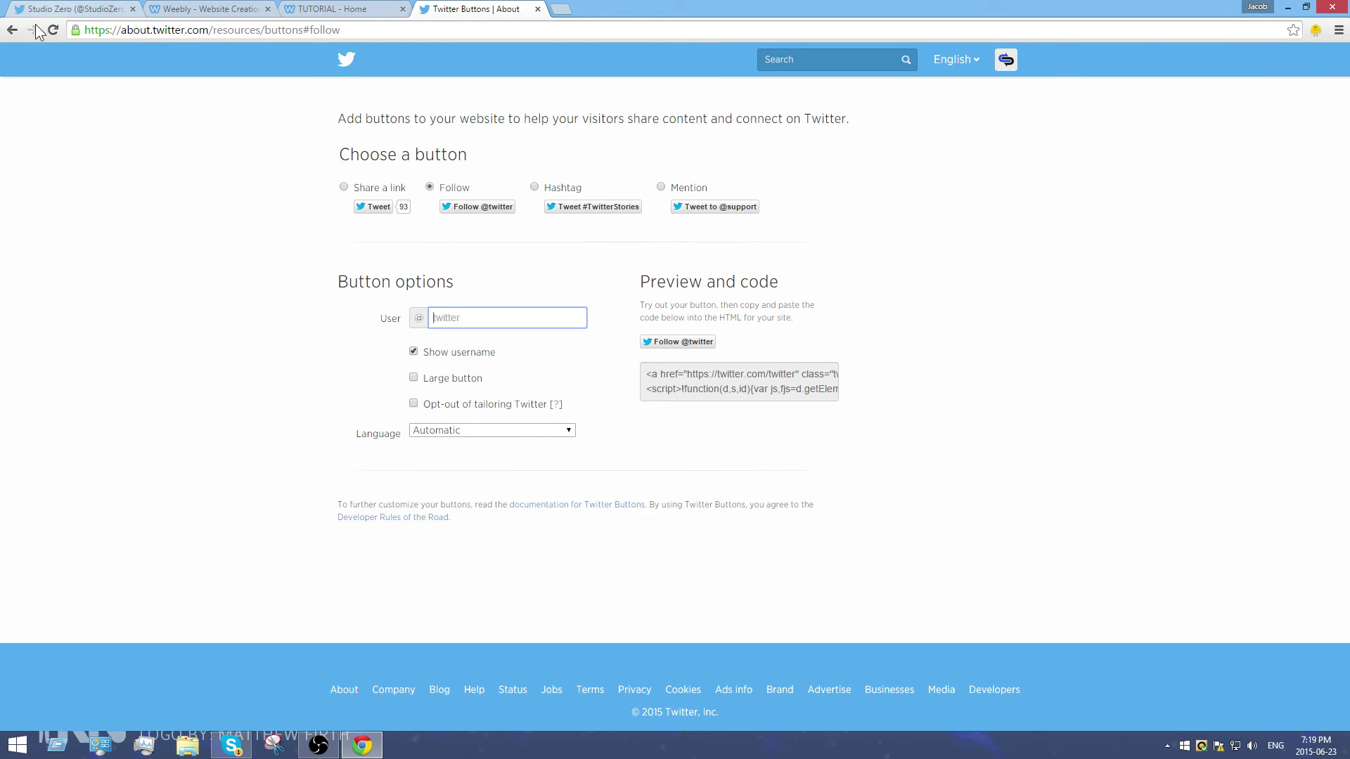
left_click(12, 30)
left_click(12, 30)
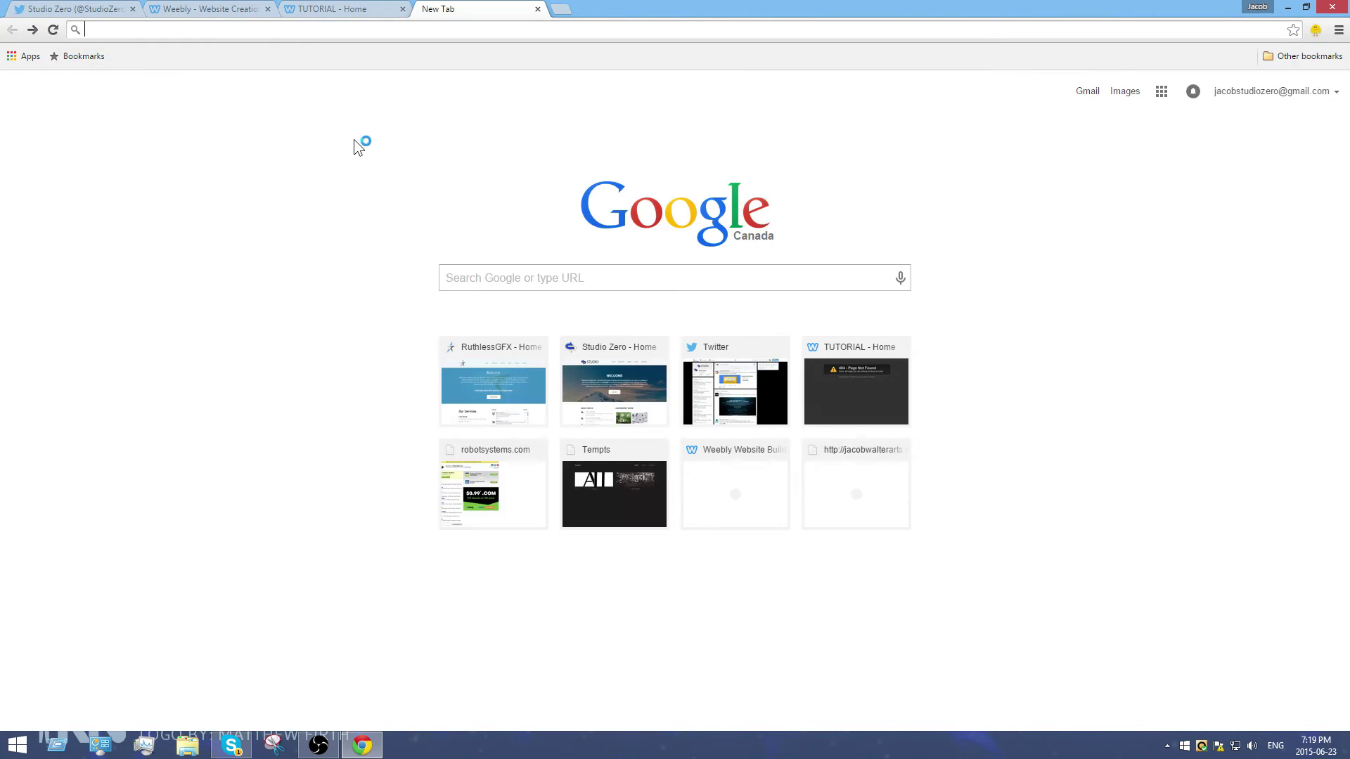
left_click(32, 29)
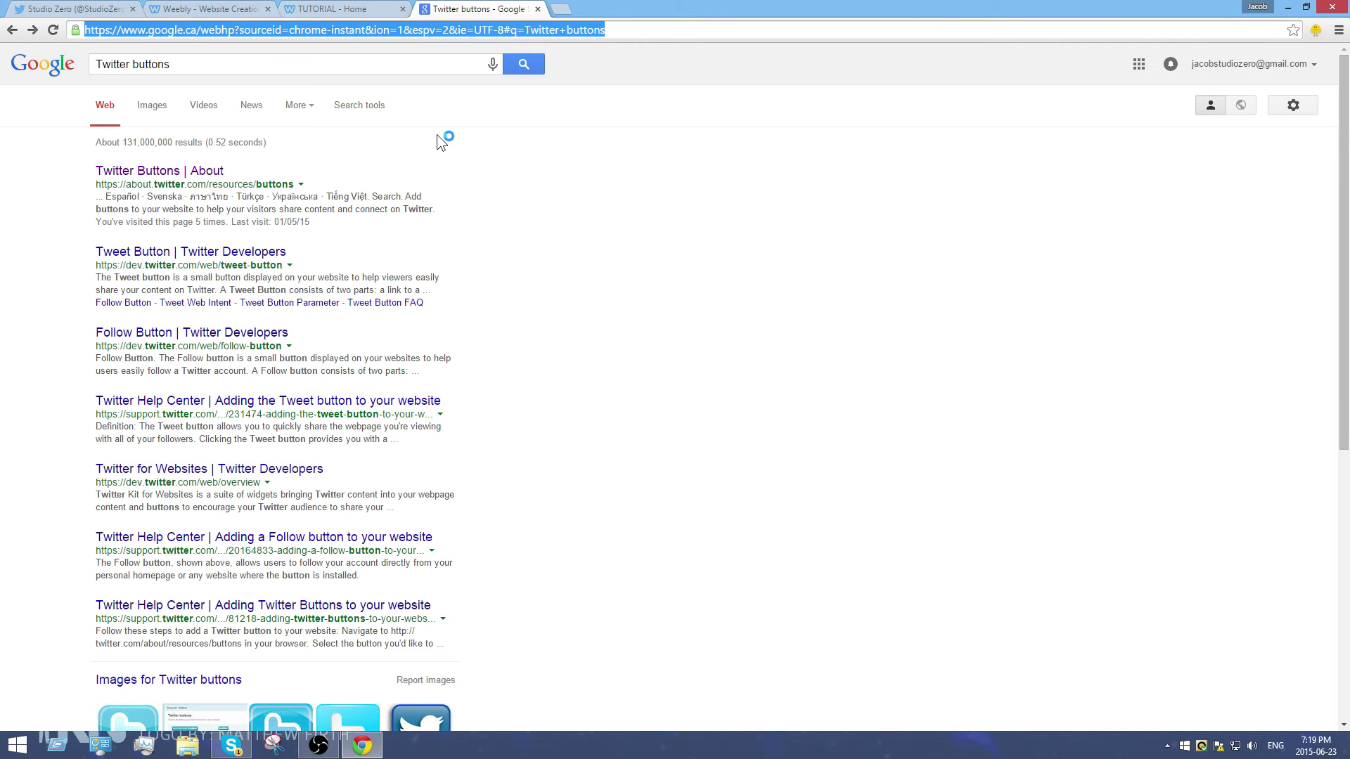
left_click(164, 167)
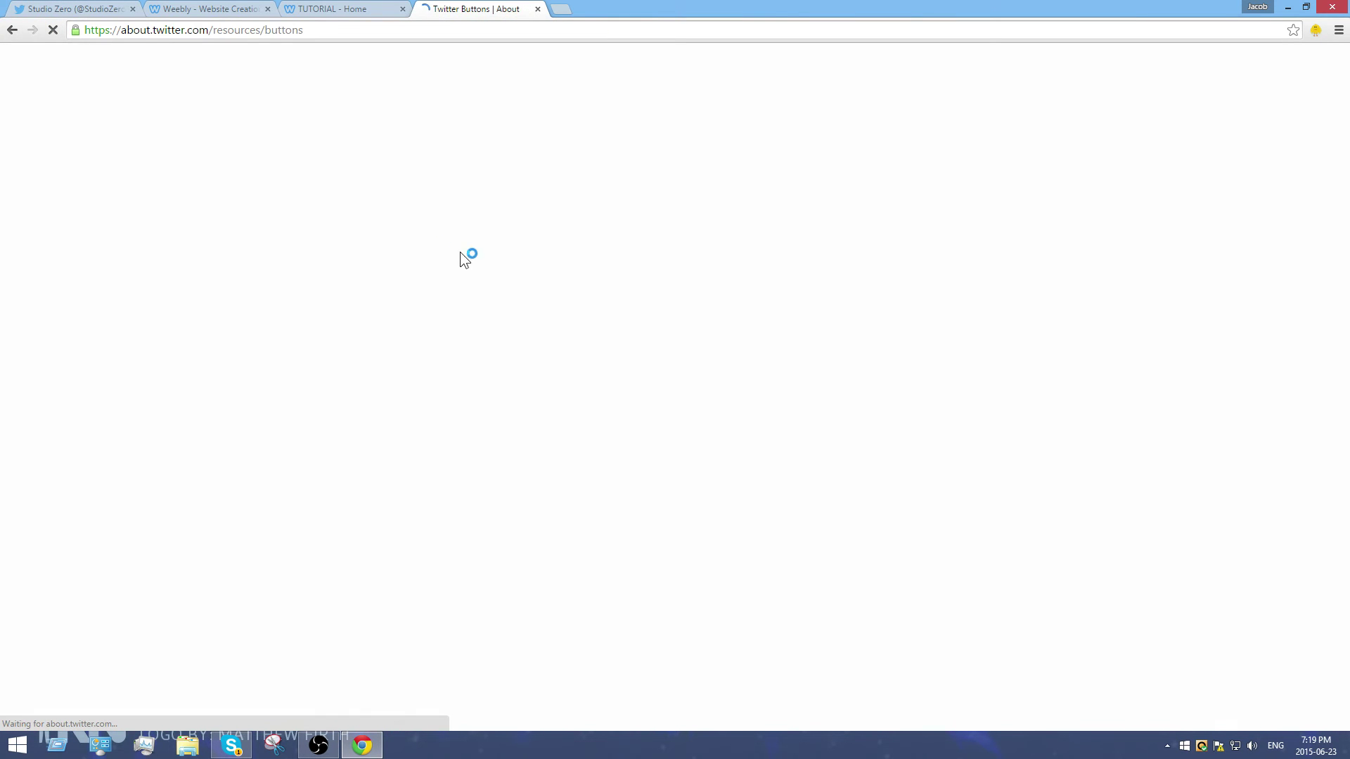
- Choose the Follow button type, try the large version, return it to standard size, and copy the generated embed code
left_click(430, 187)
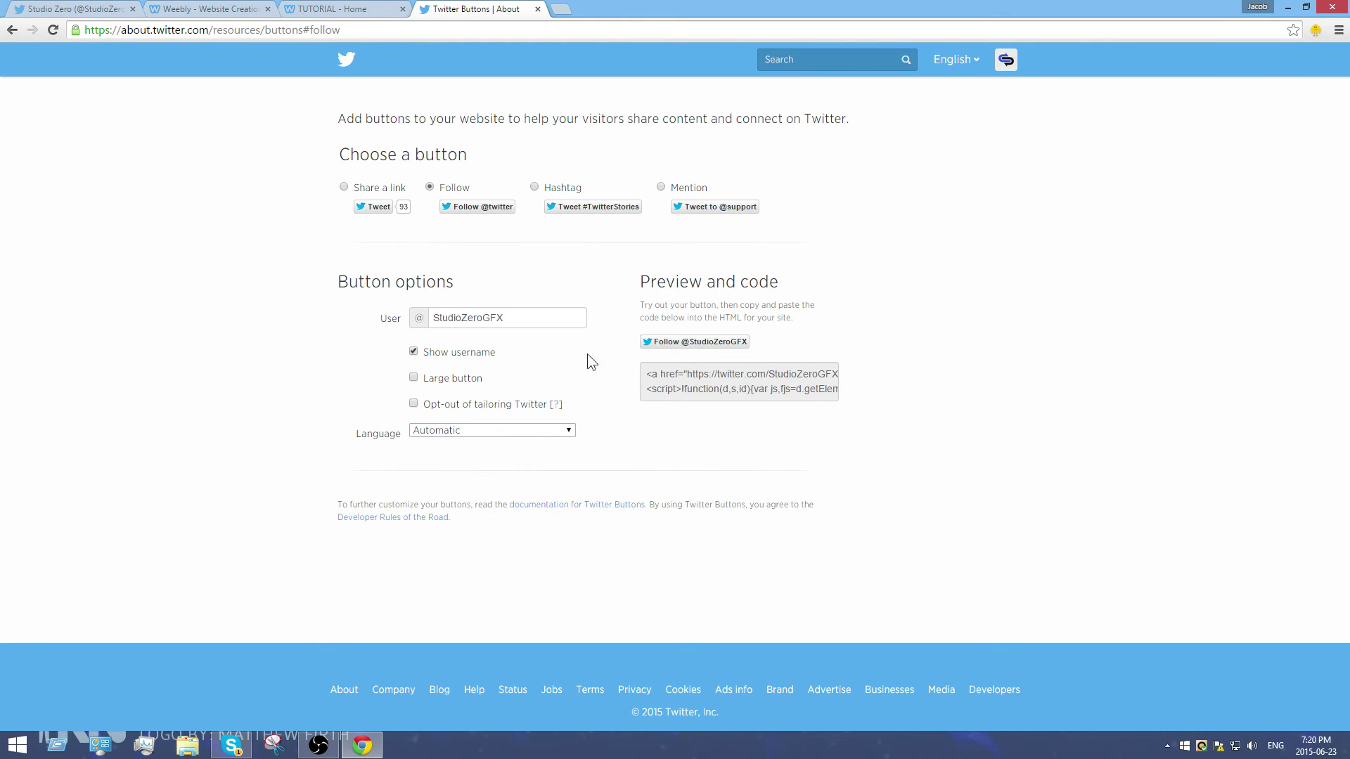
left_click(414, 377)
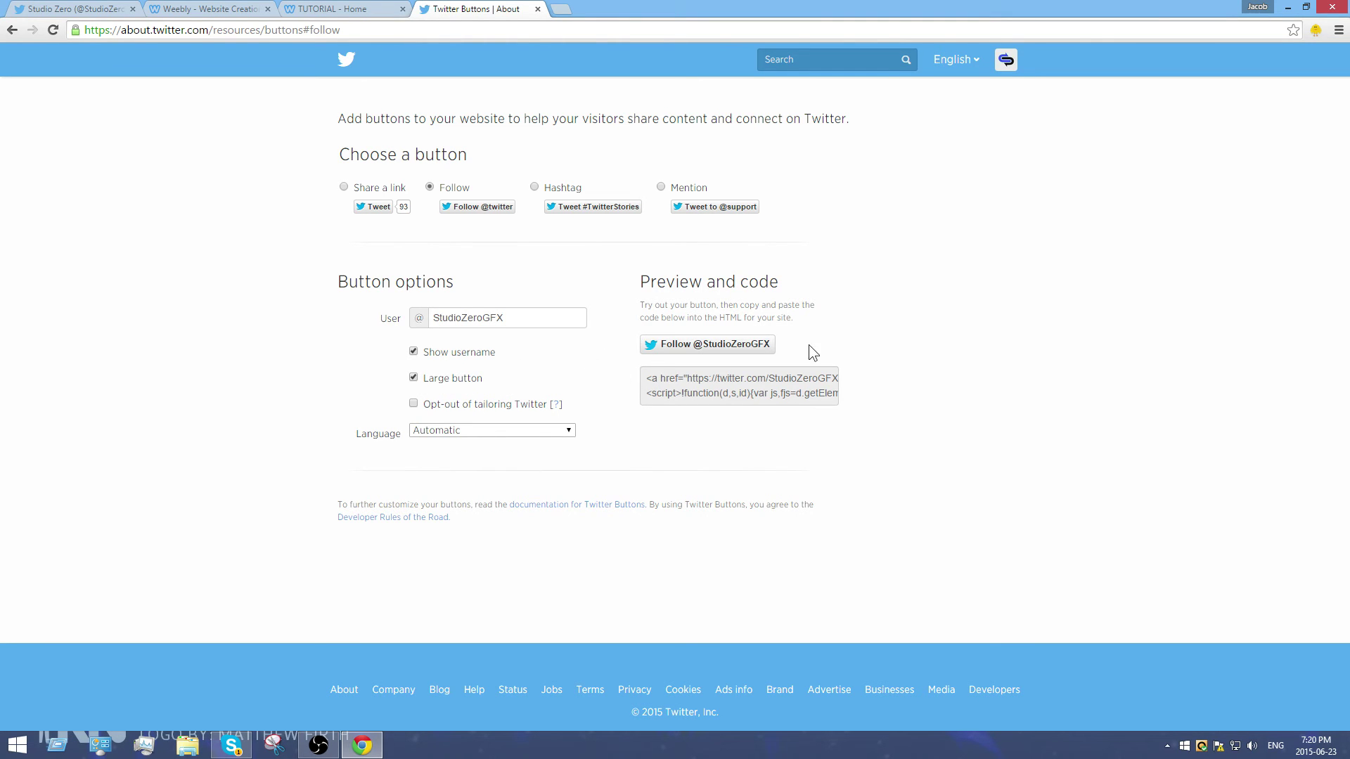
left_click(413, 378)
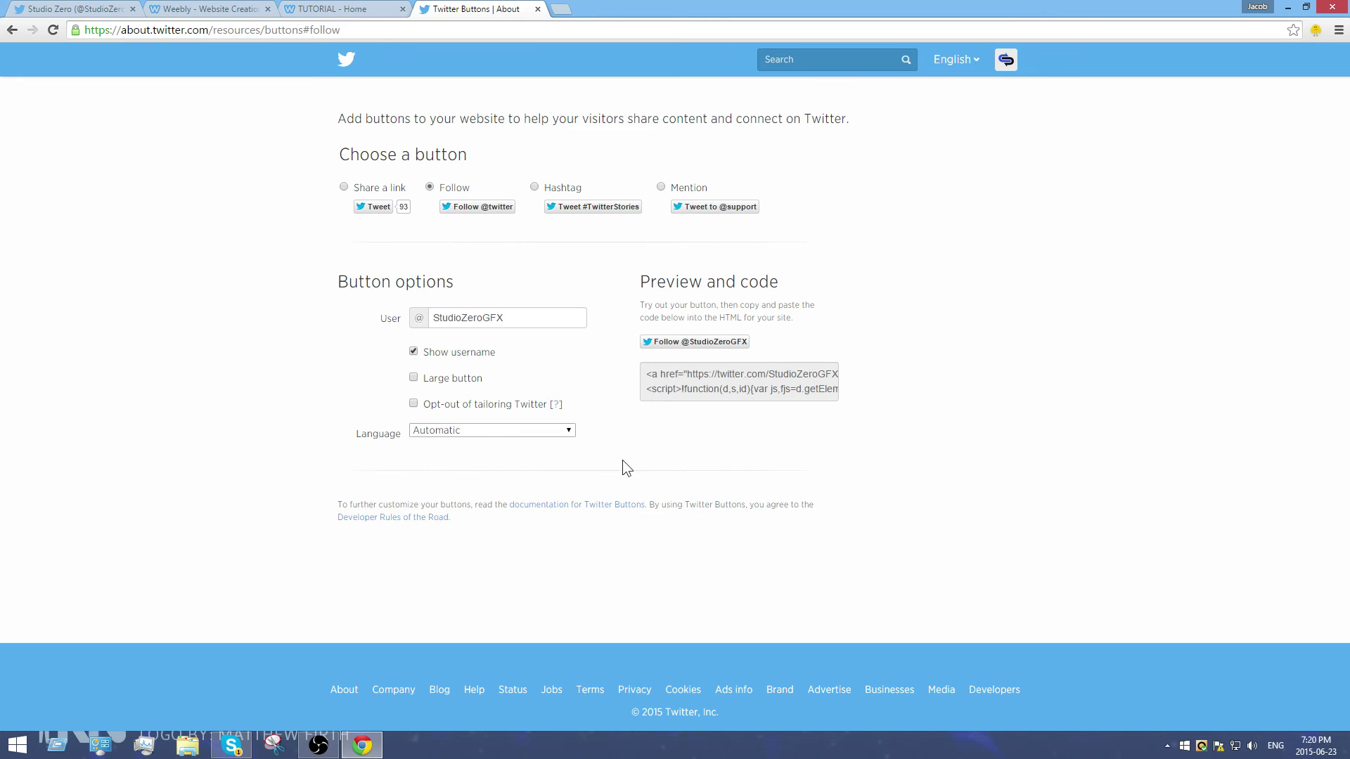
left_click(753, 391)
left_click(758, 419)
left_click(744, 399)
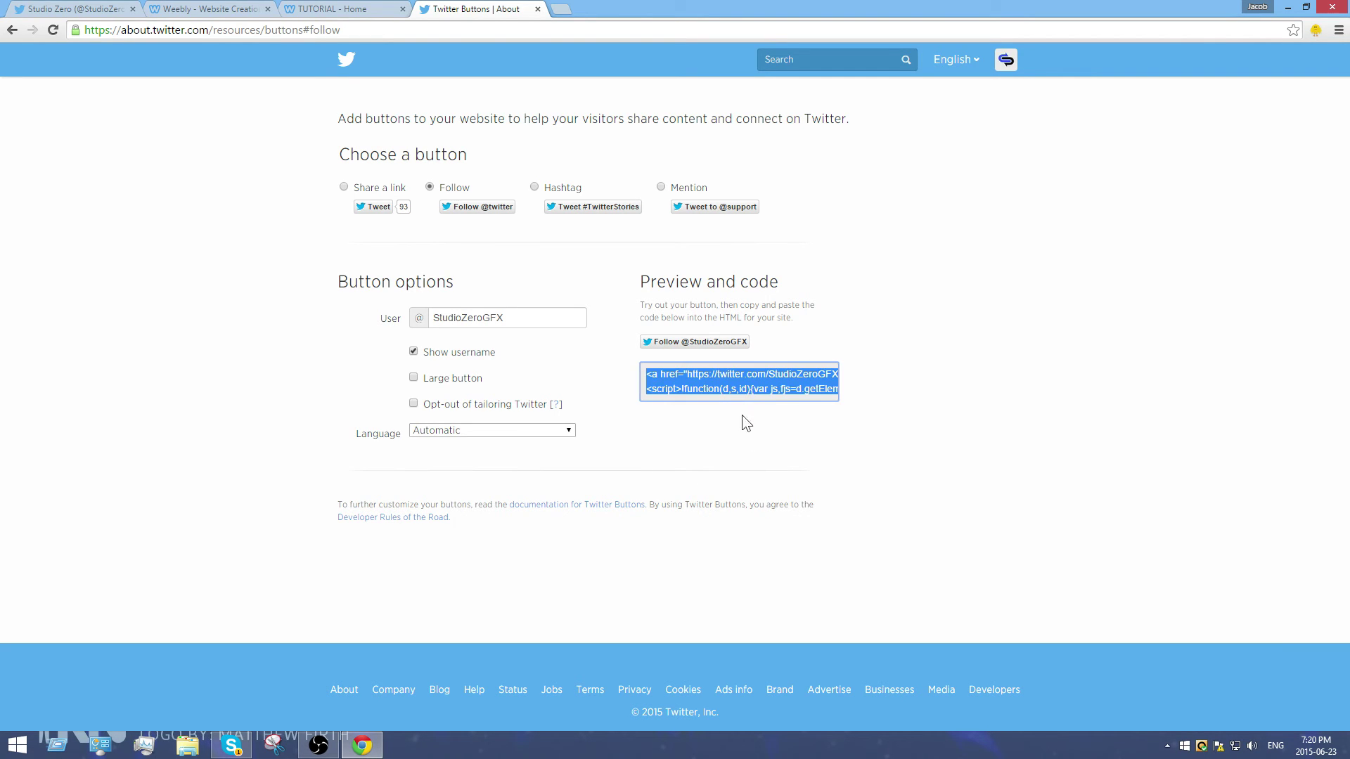
right_click(718, 389)
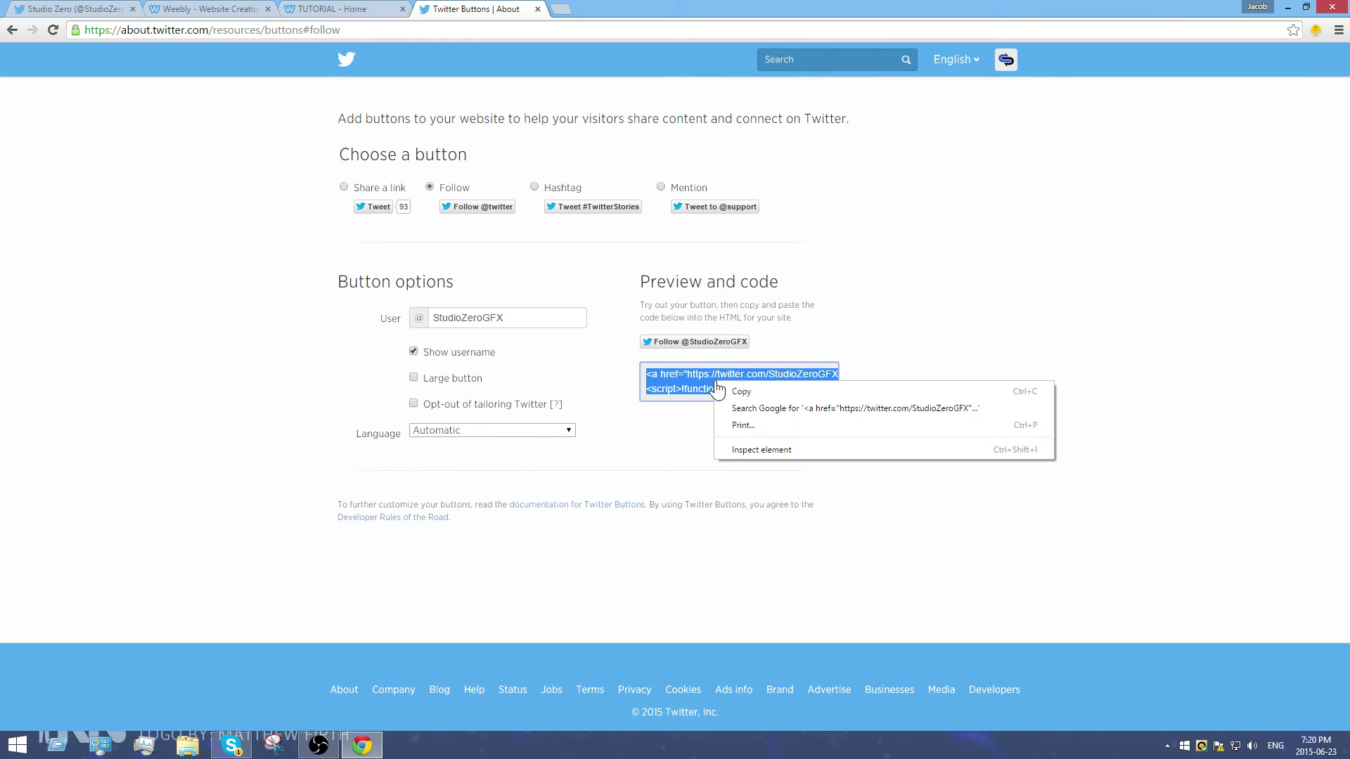
left_click(745, 391)
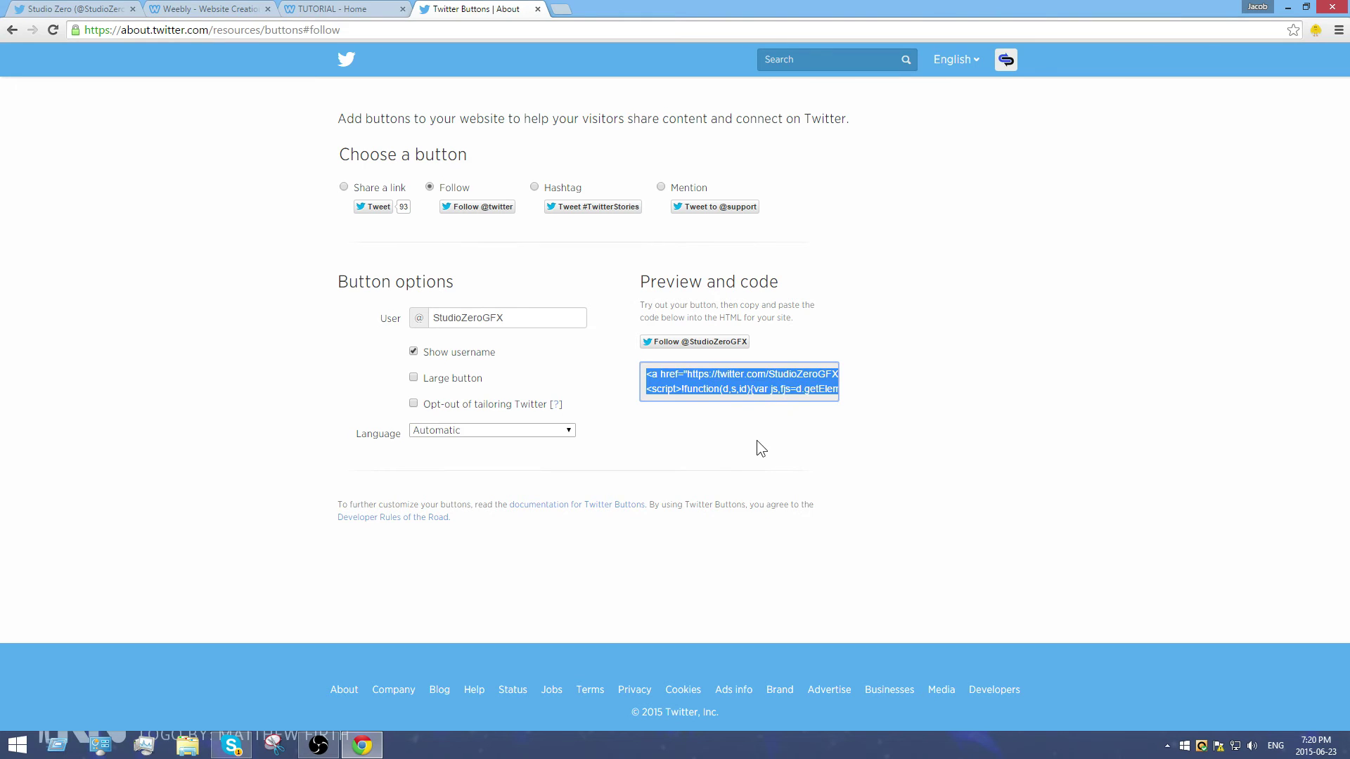
- Switch back to the Weebly editor and place an embed code element beside the FOLLOW MY TWITTER text
left_click(200, 10)
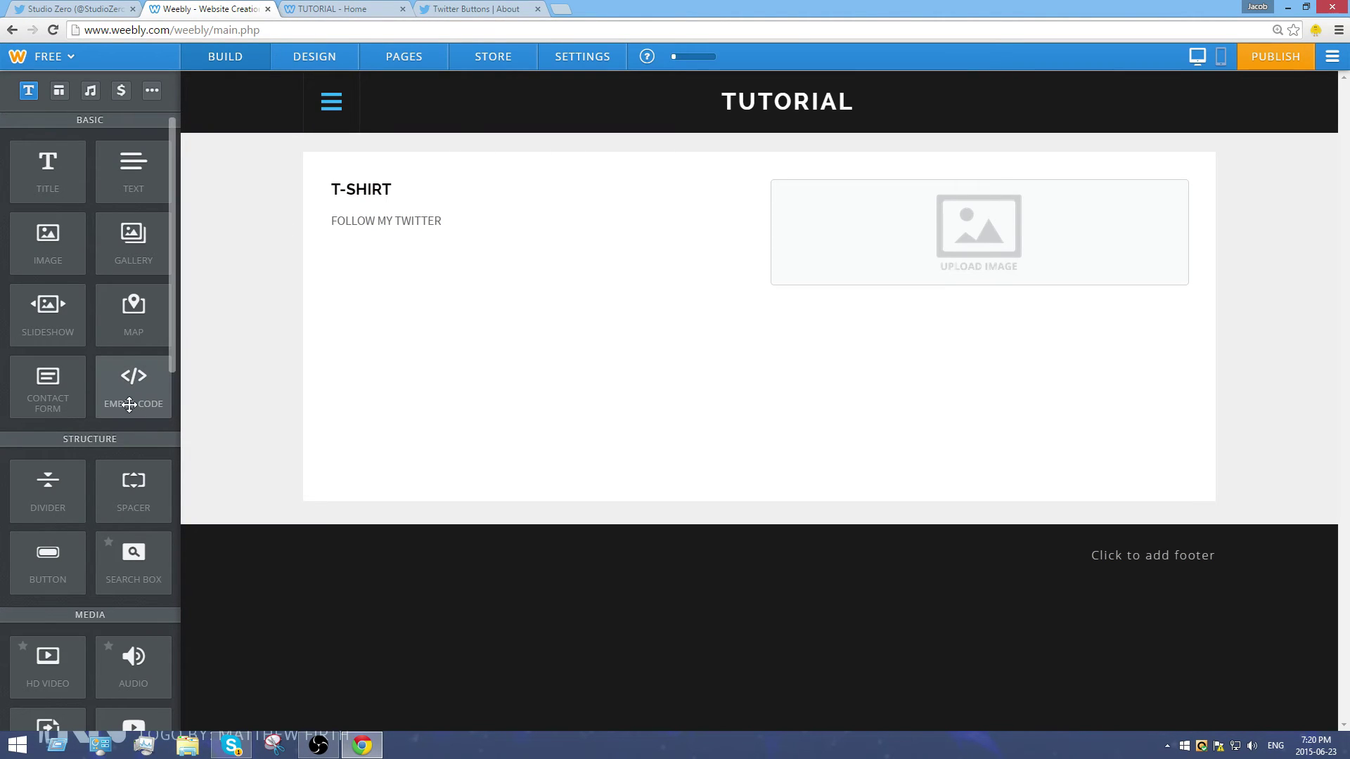
left_click_drag(123, 407, 750, 228)
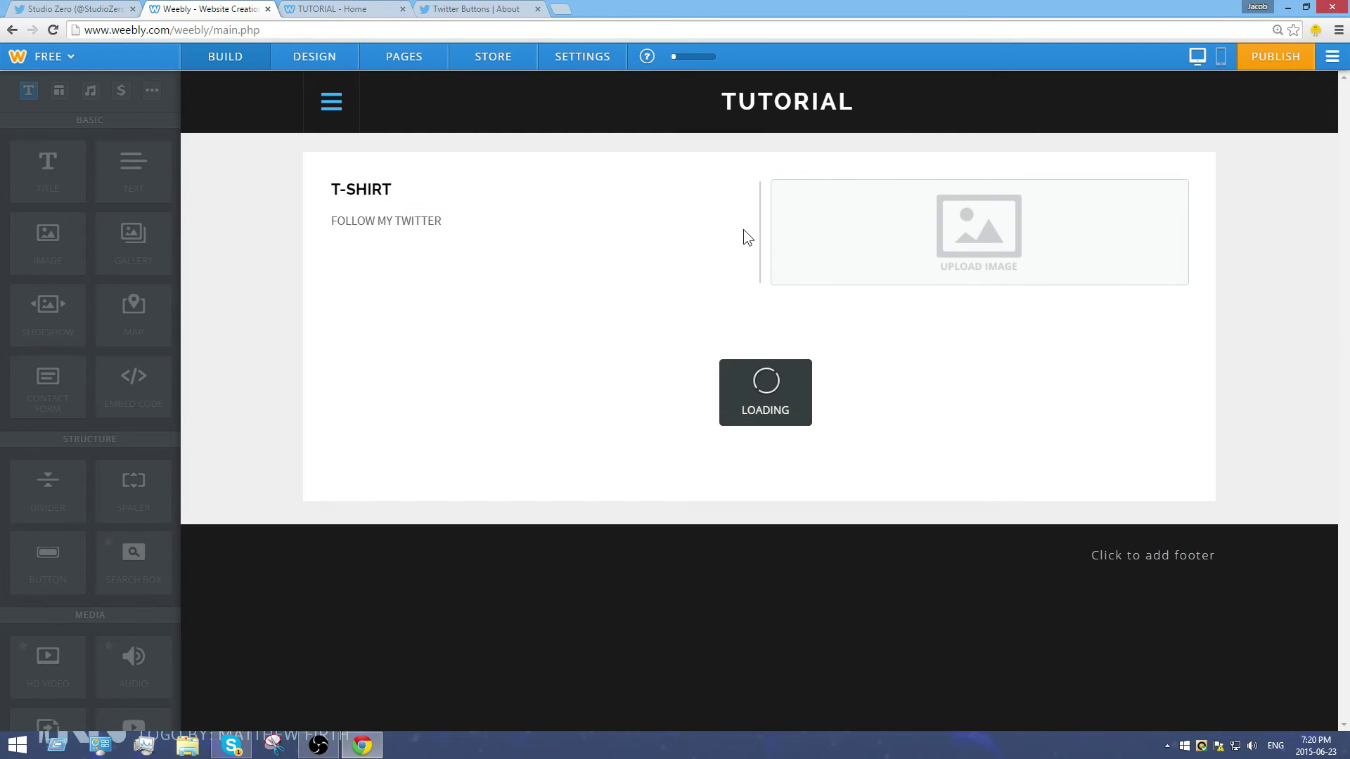
left_click(632, 225)
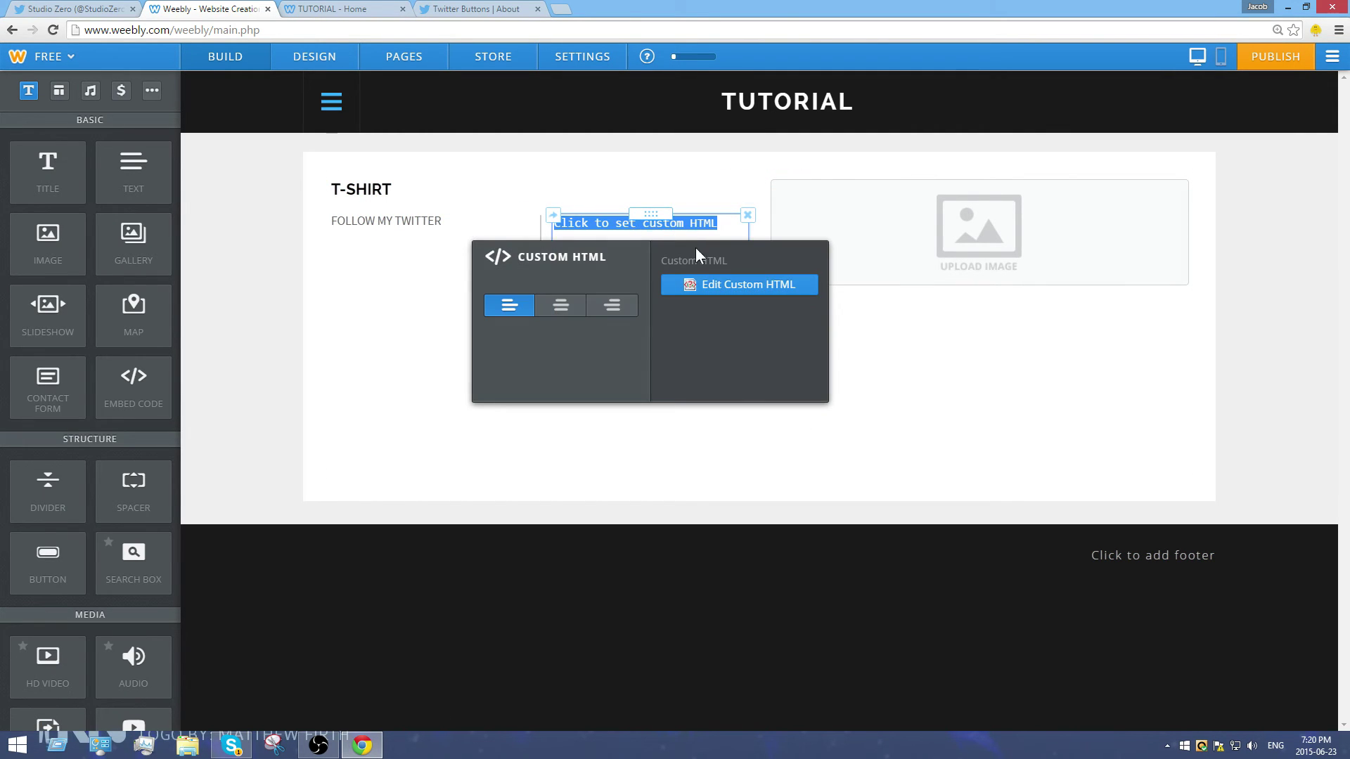
left_click(754, 434)
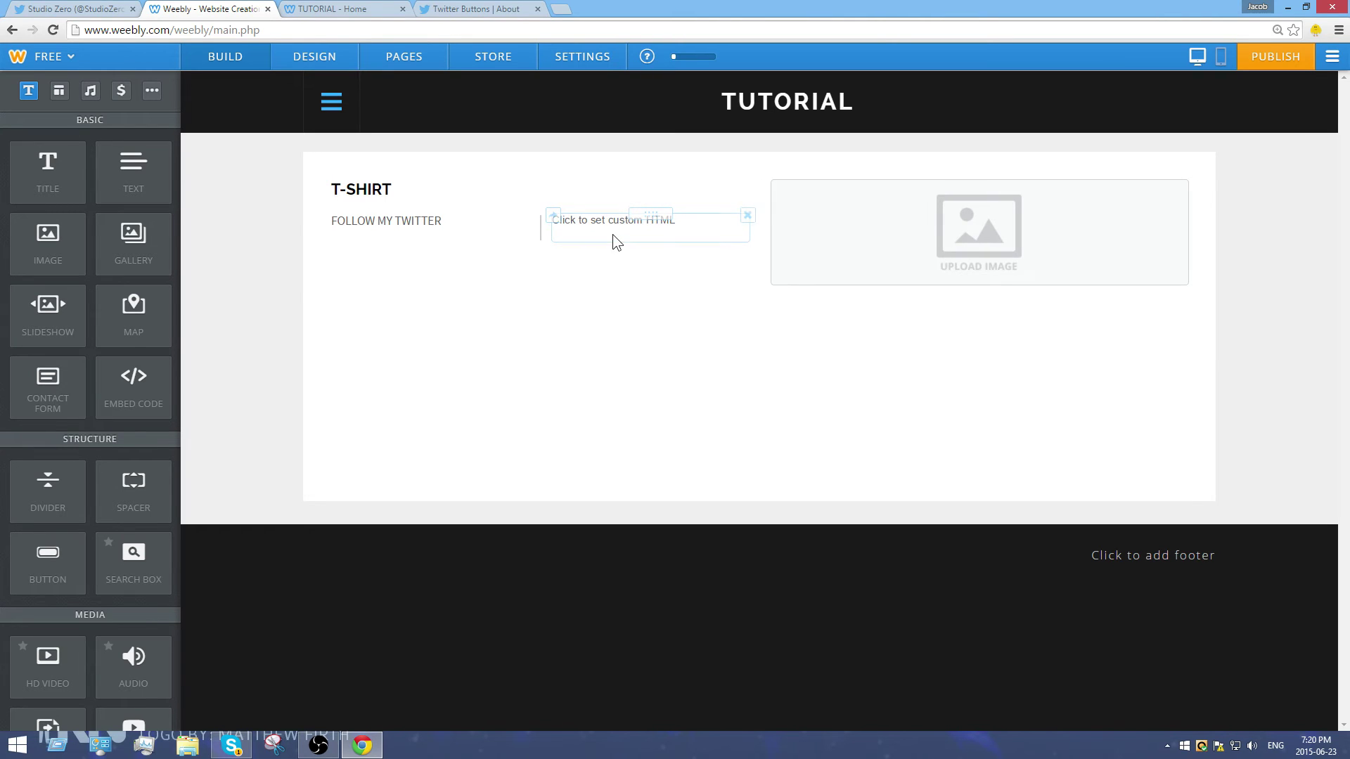
- Replace the custom HTML placeholder with the copied Follow button code and move the column divider close to the FOLLOW MY TWITTER text
left_click(623, 231)
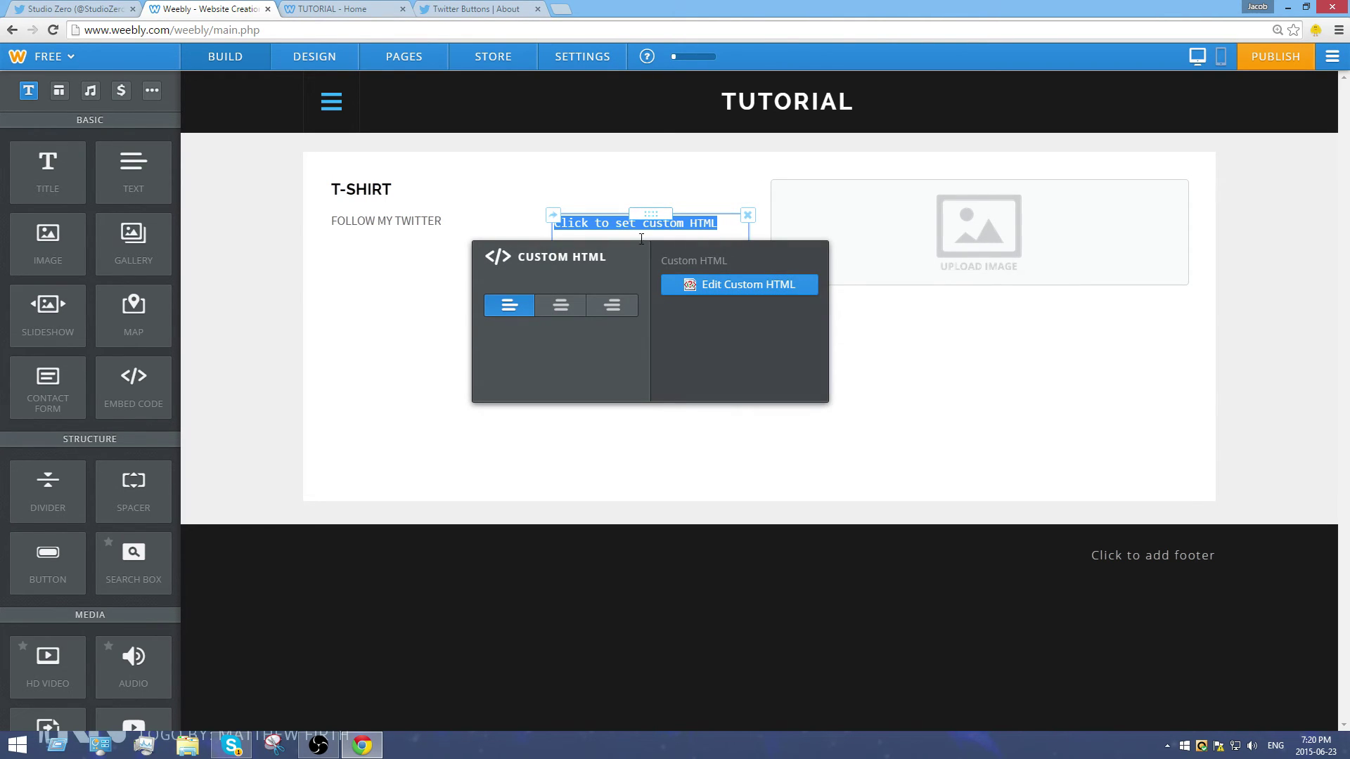
right_click(611, 236)
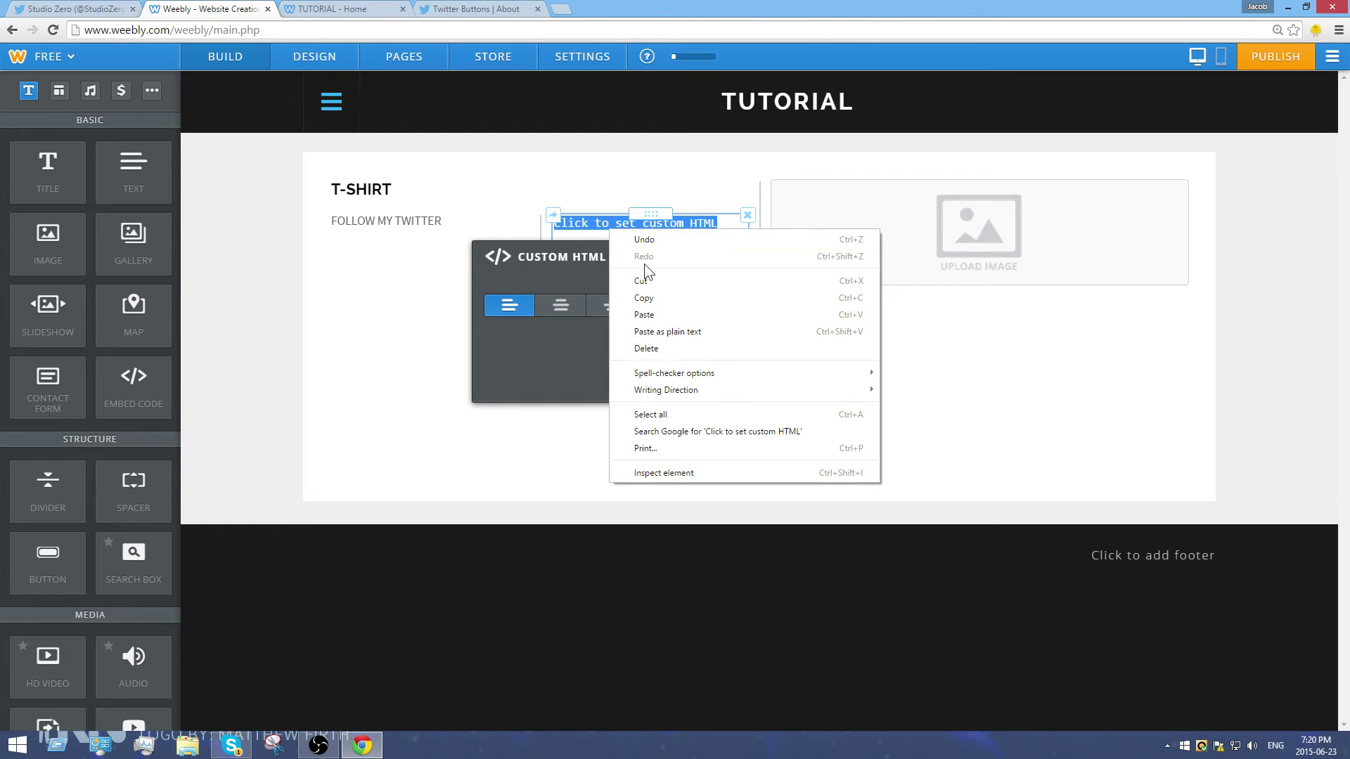
left_click(647, 308)
left_click(913, 357)
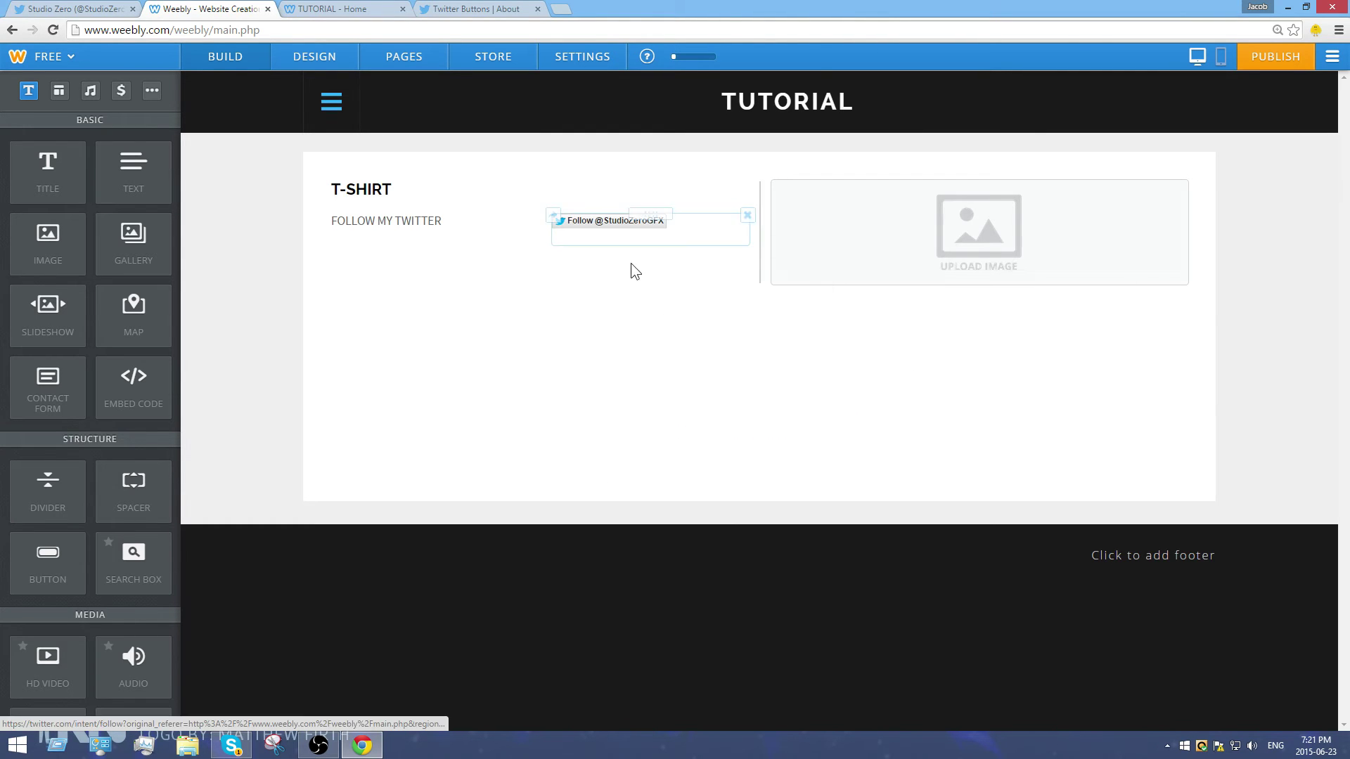
left_click_drag(542, 229, 454, 236)
left_click_drag(548, 242, 455, 227)
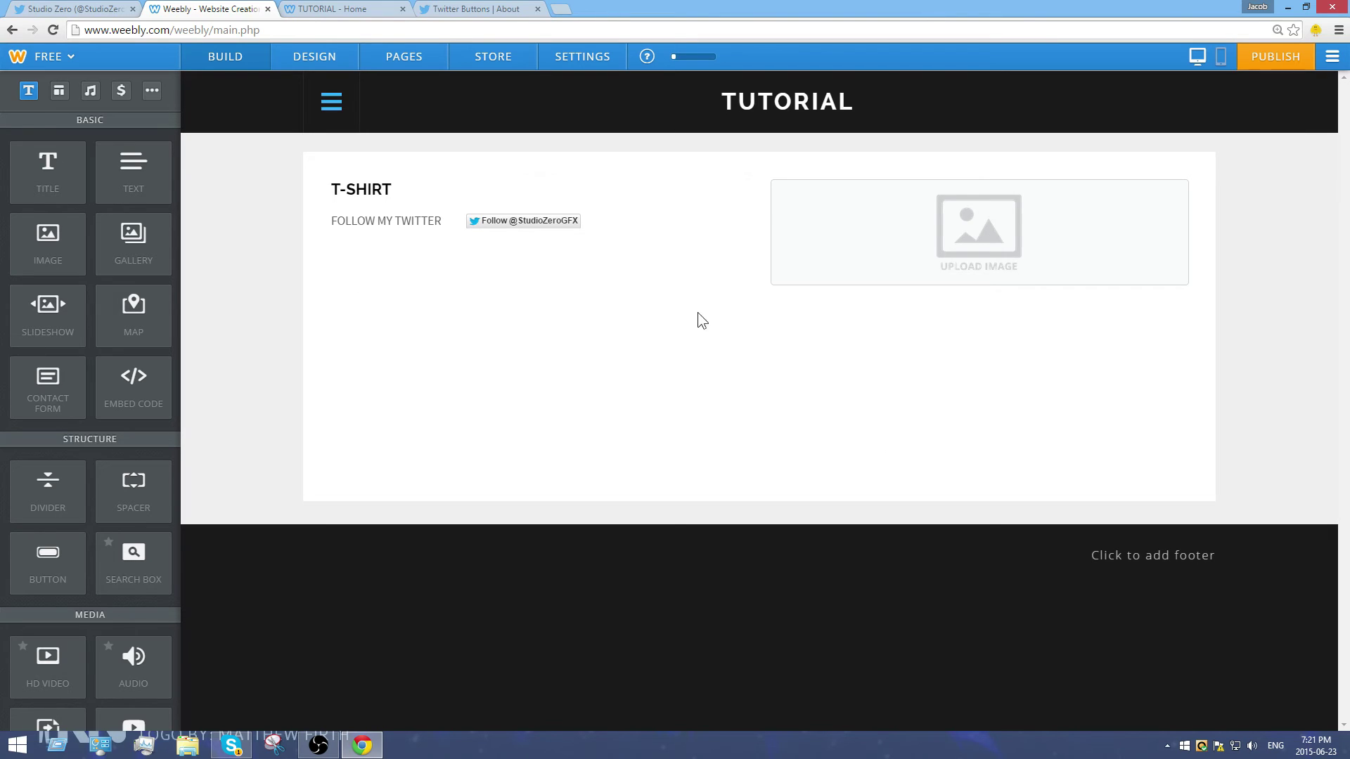
- Add a text element below FOLLOW MY TWITTER with the text MENTION THE GIVEAWAY
left_click_drag(135, 182, 391, 260)
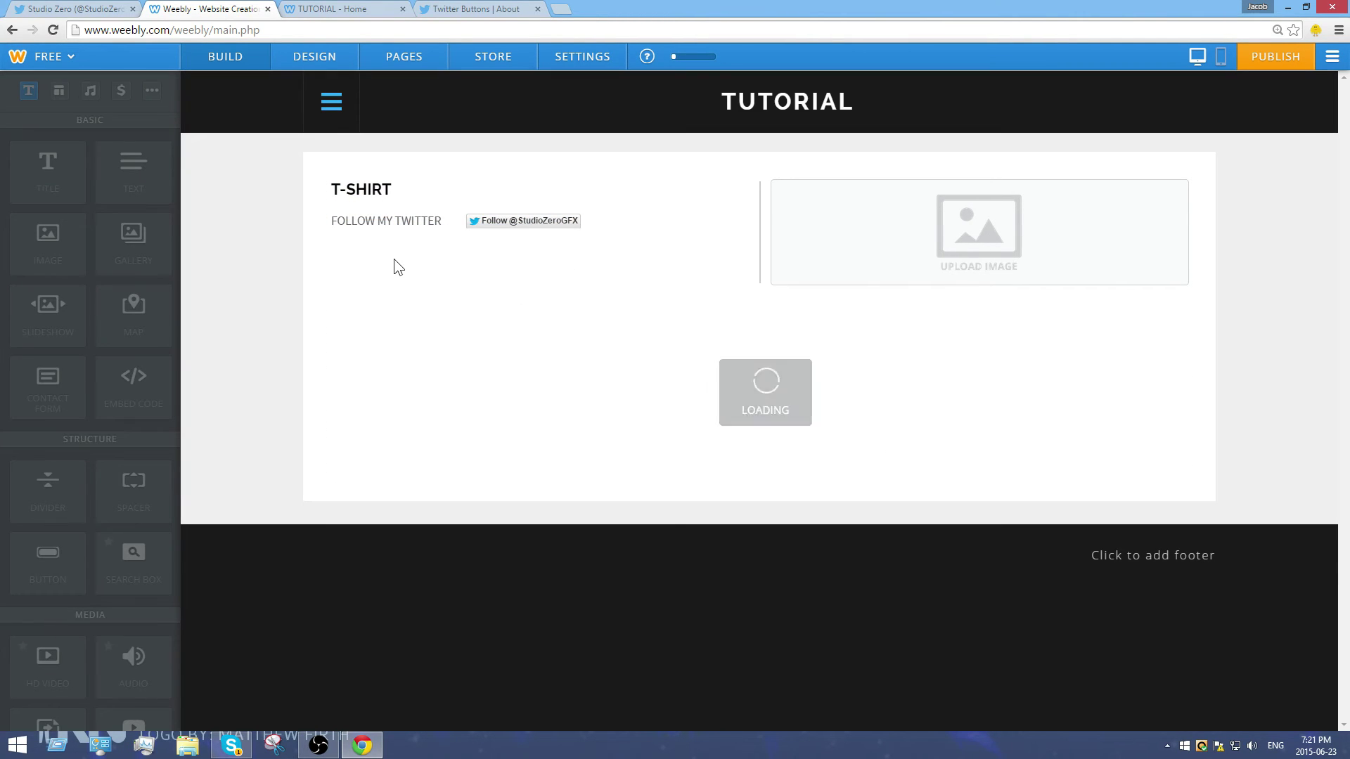
left_click(379, 254)
type("MENTION")
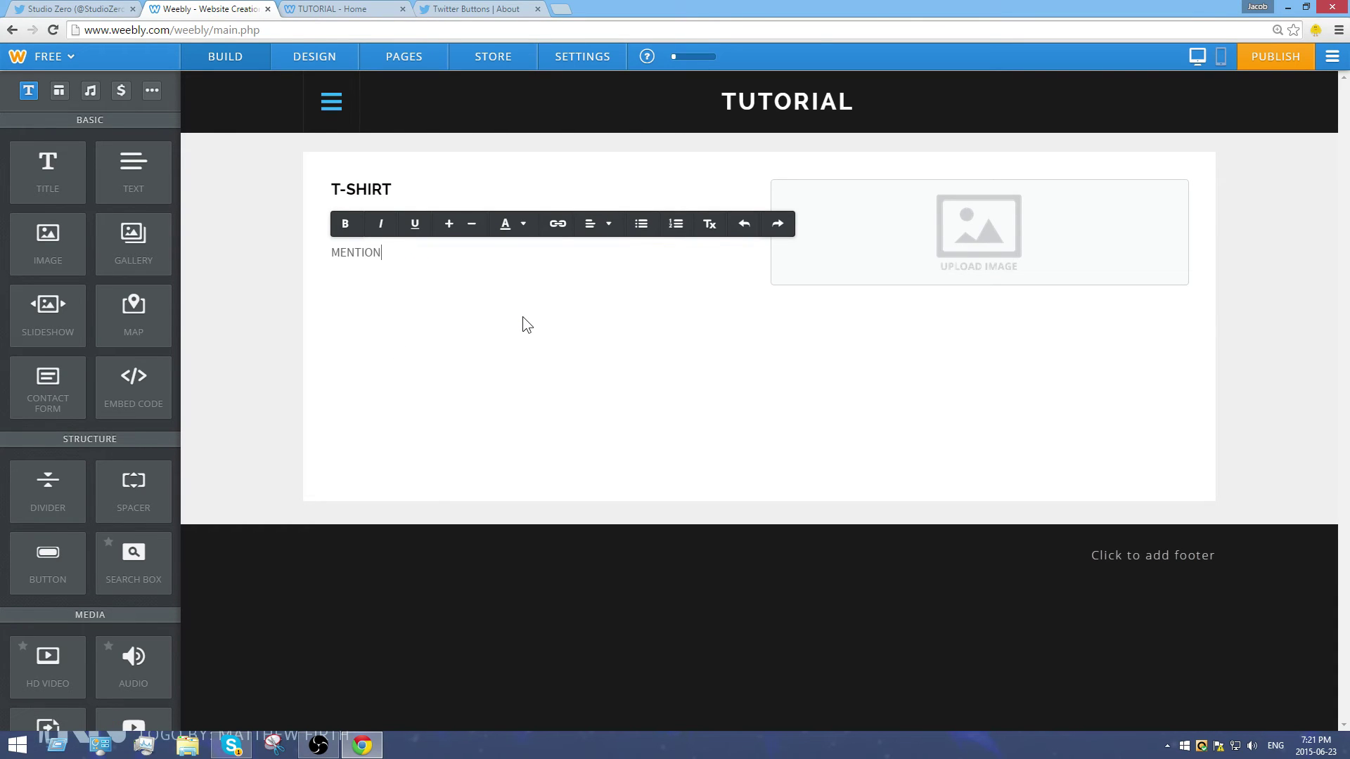
type(" THE GIVEAWAY")
left_click(851, 395)
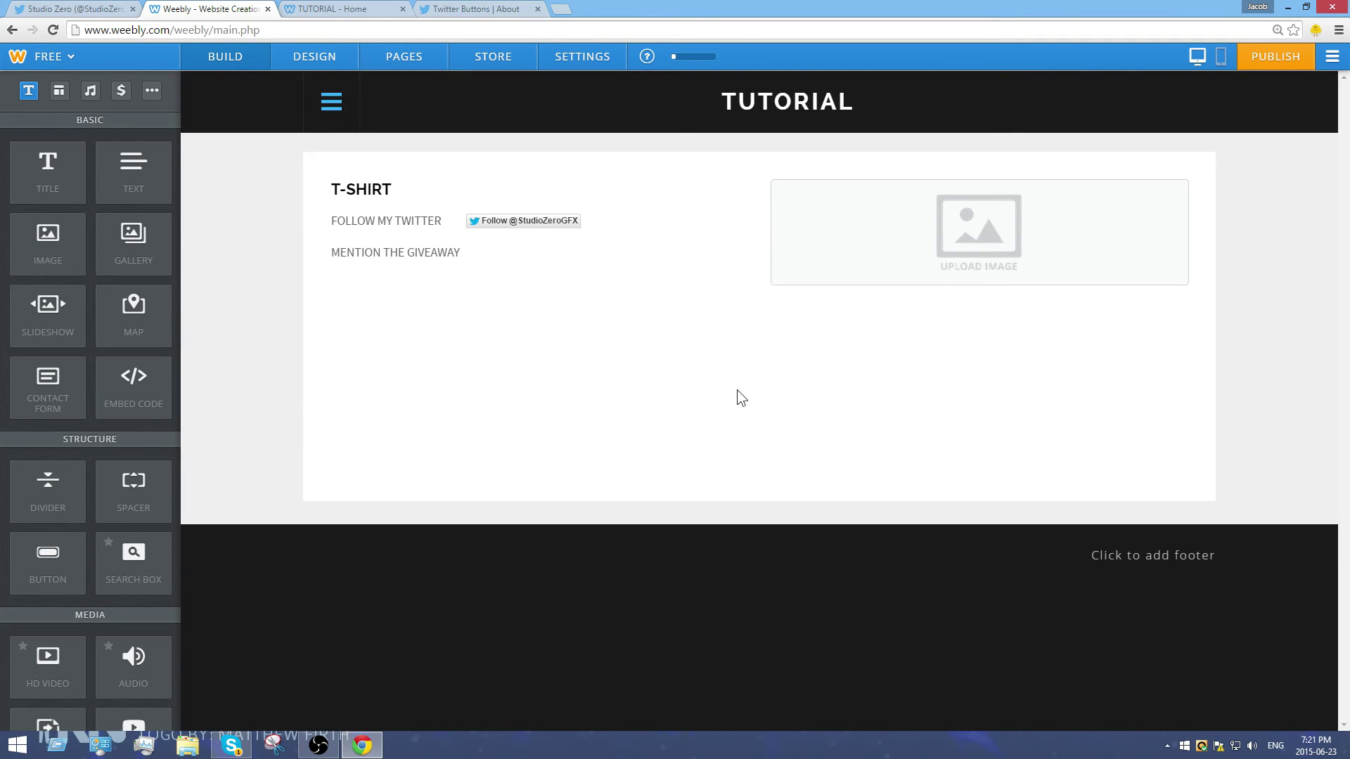
- Switch to the Twitter Buttons page and choose the Share a link button type
left_click(462, 11)
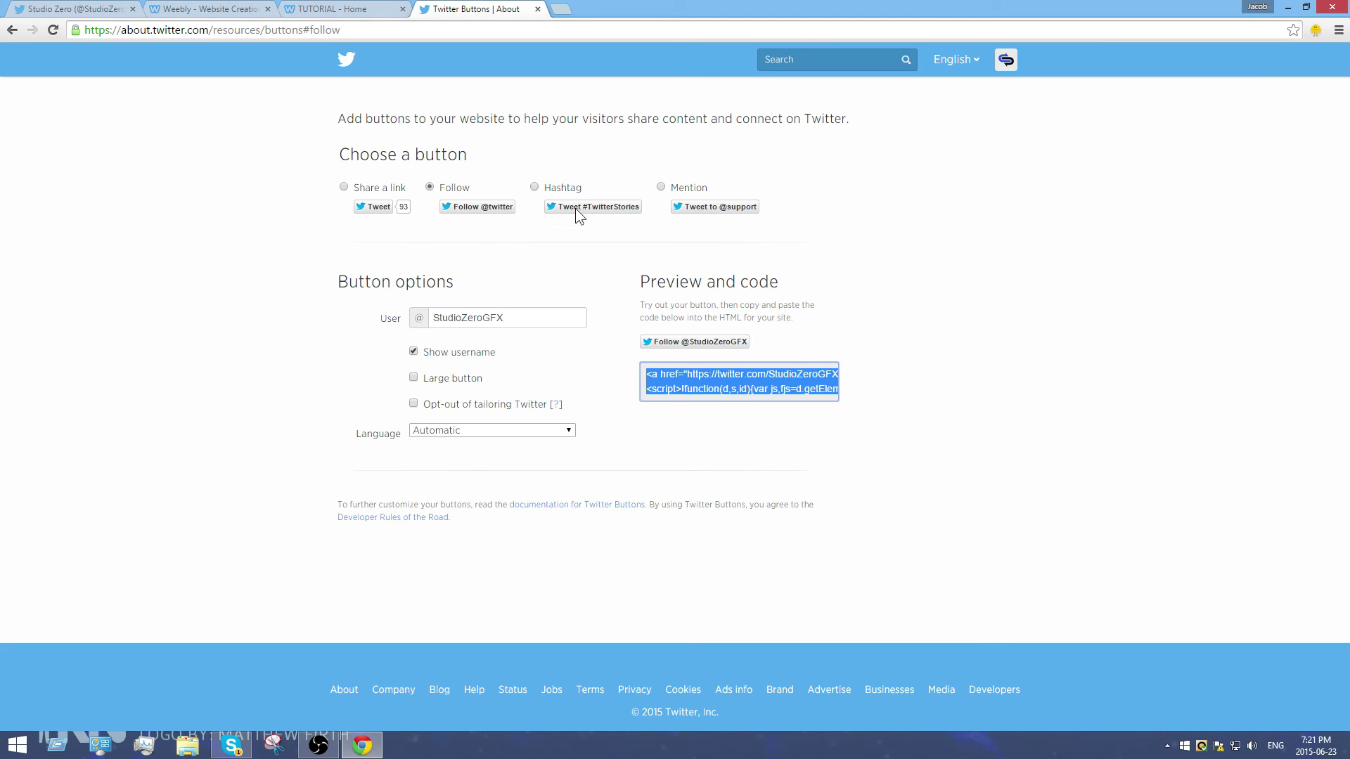
left_click(343, 186)
scroll(492, 317, "down", 1)
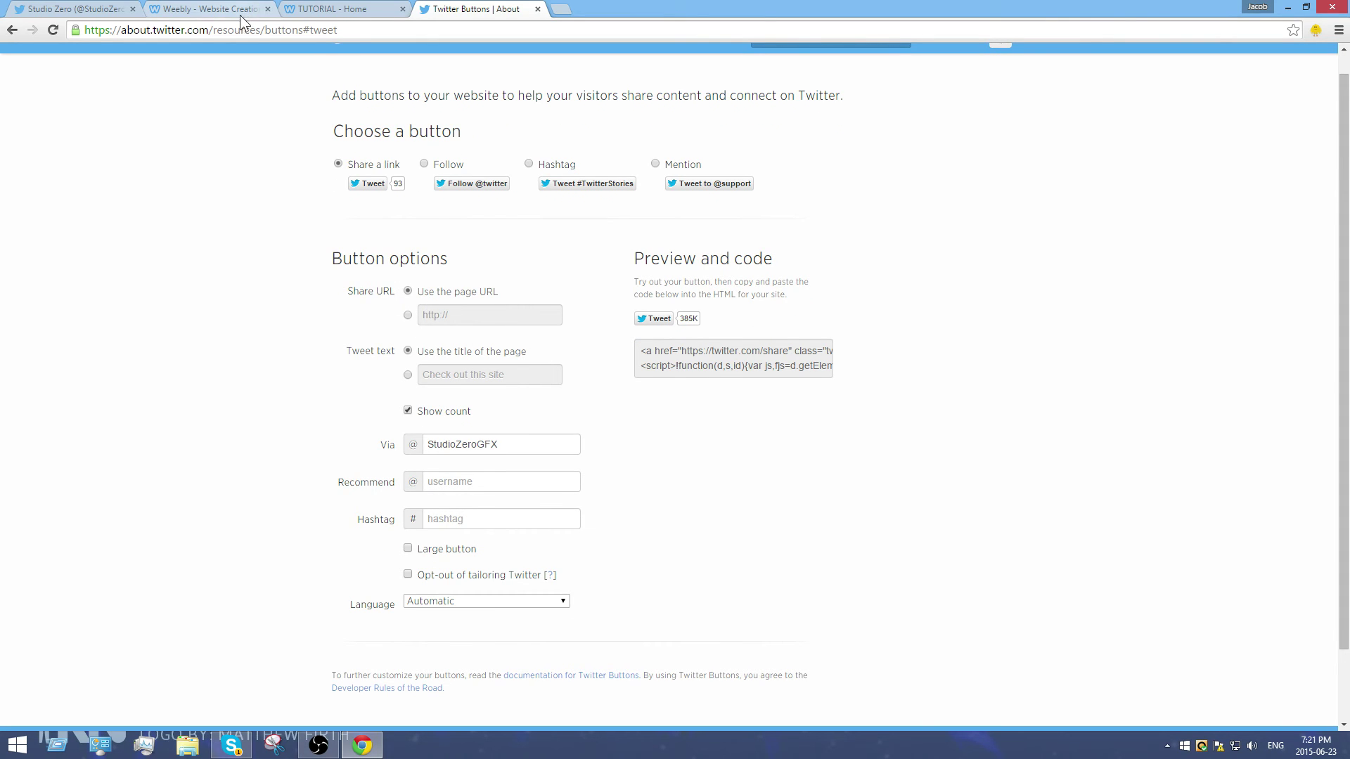
- Change the MENTION THE GIVEAWAY text in the Weebly editor to SHARE THE GIVEAWAY and return to the Twitter Buttons page
left_click(191, 14)
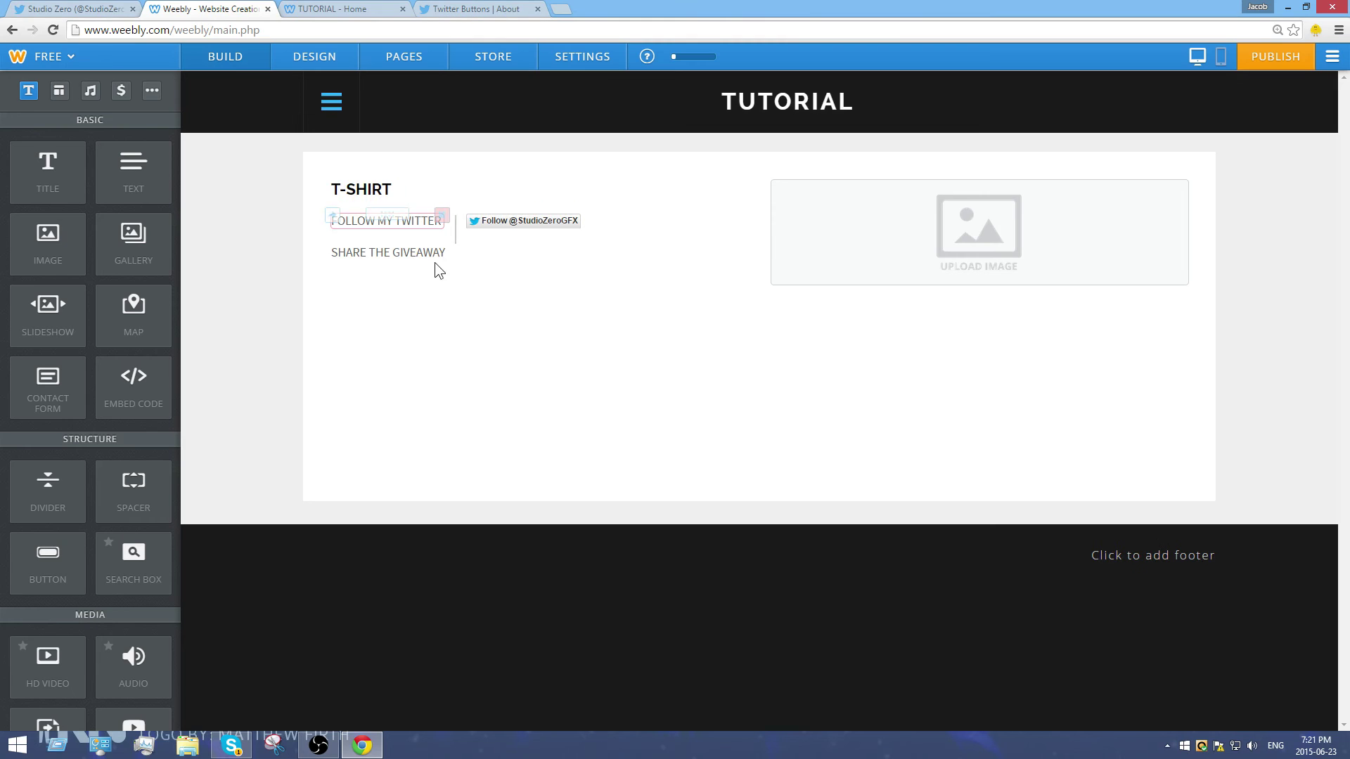
left_click(488, 10)
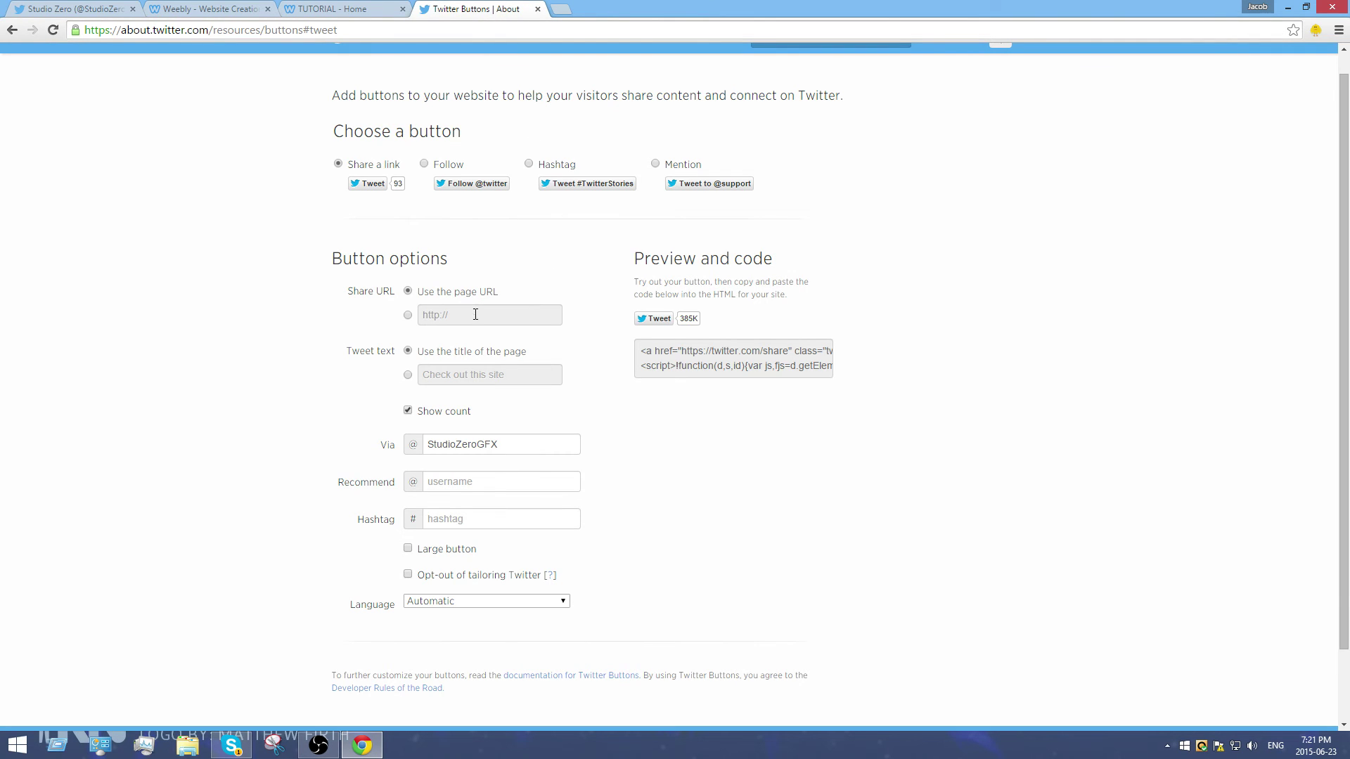
- Switch to the Studio Zero Twitter profile and copy the link to the Jun 10 tweet about looking for designers
left_click(90, 10)
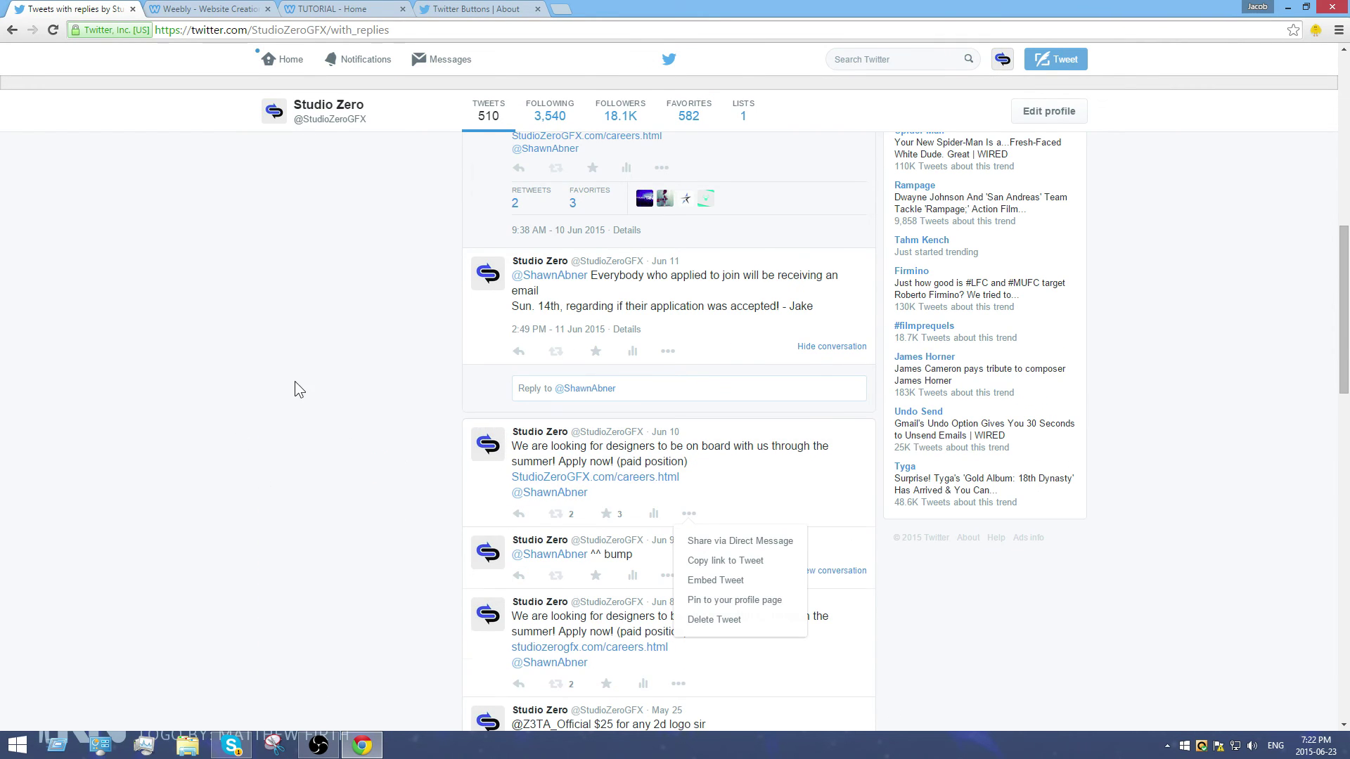
scroll(295, 386, "up", 10)
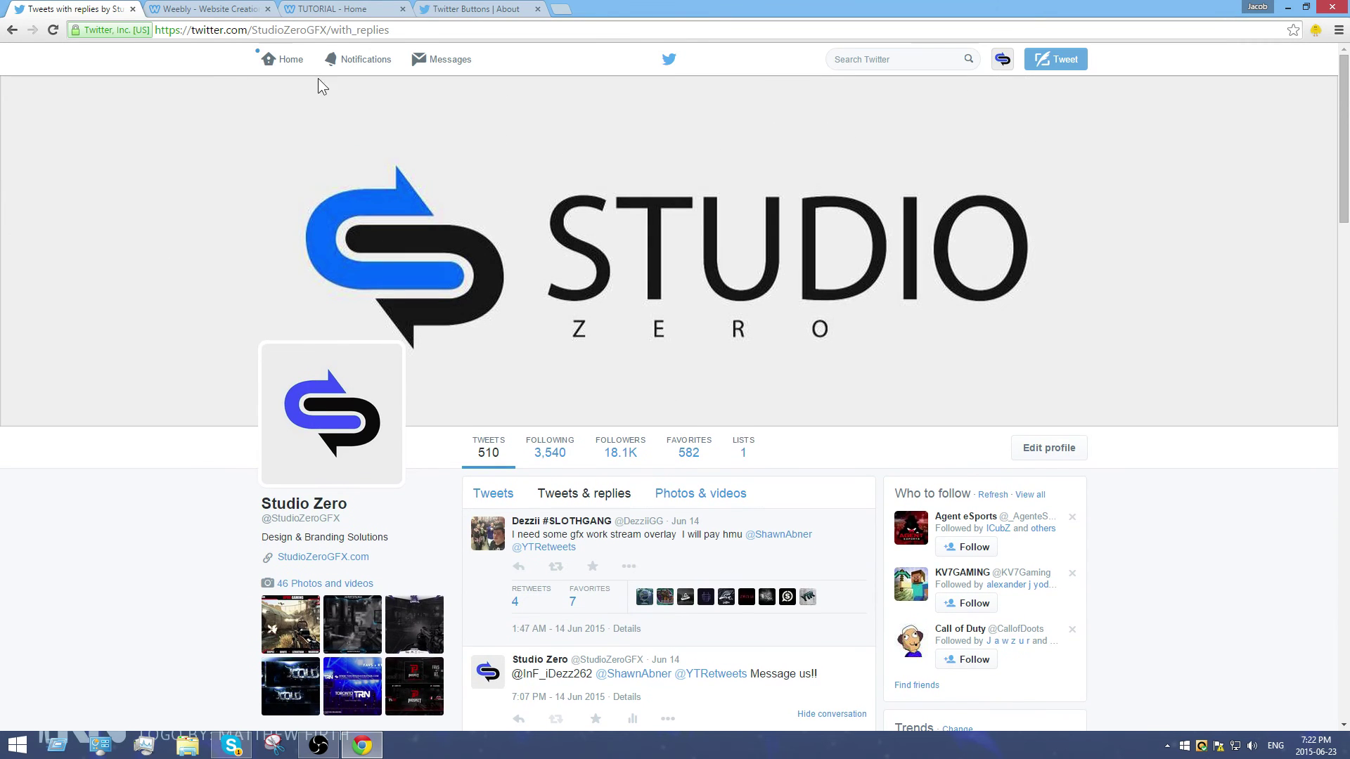
scroll(1025, 415, "down", 2)
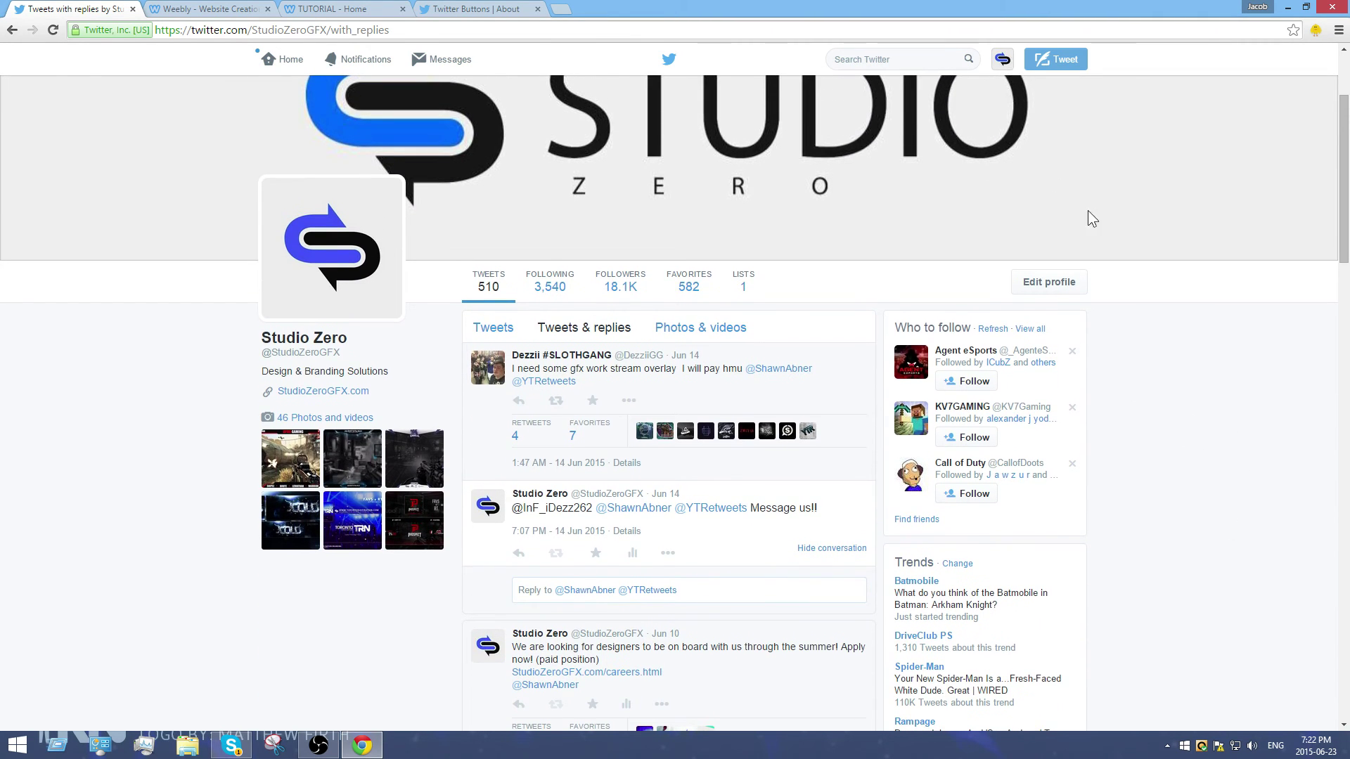
scroll(664, 343, "down", 10)
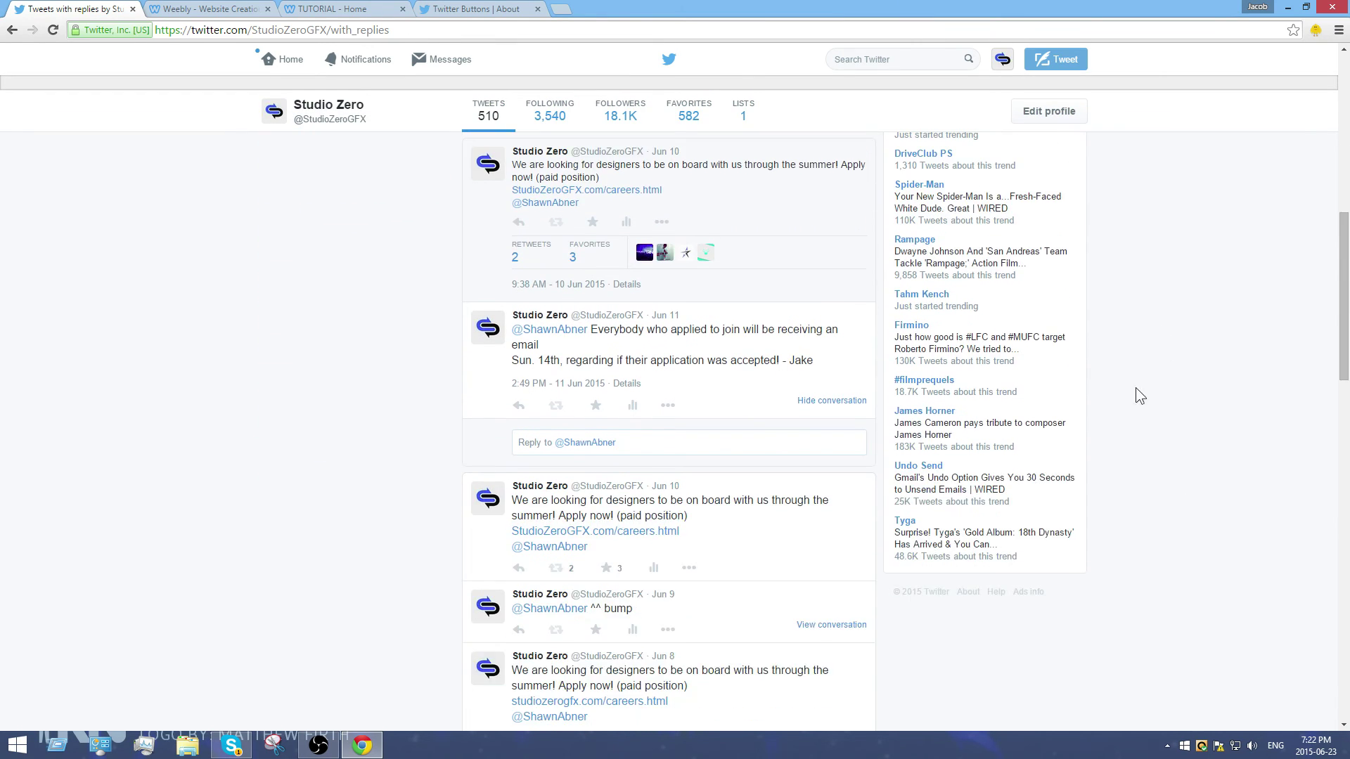
scroll(642, 368, "down", 1)
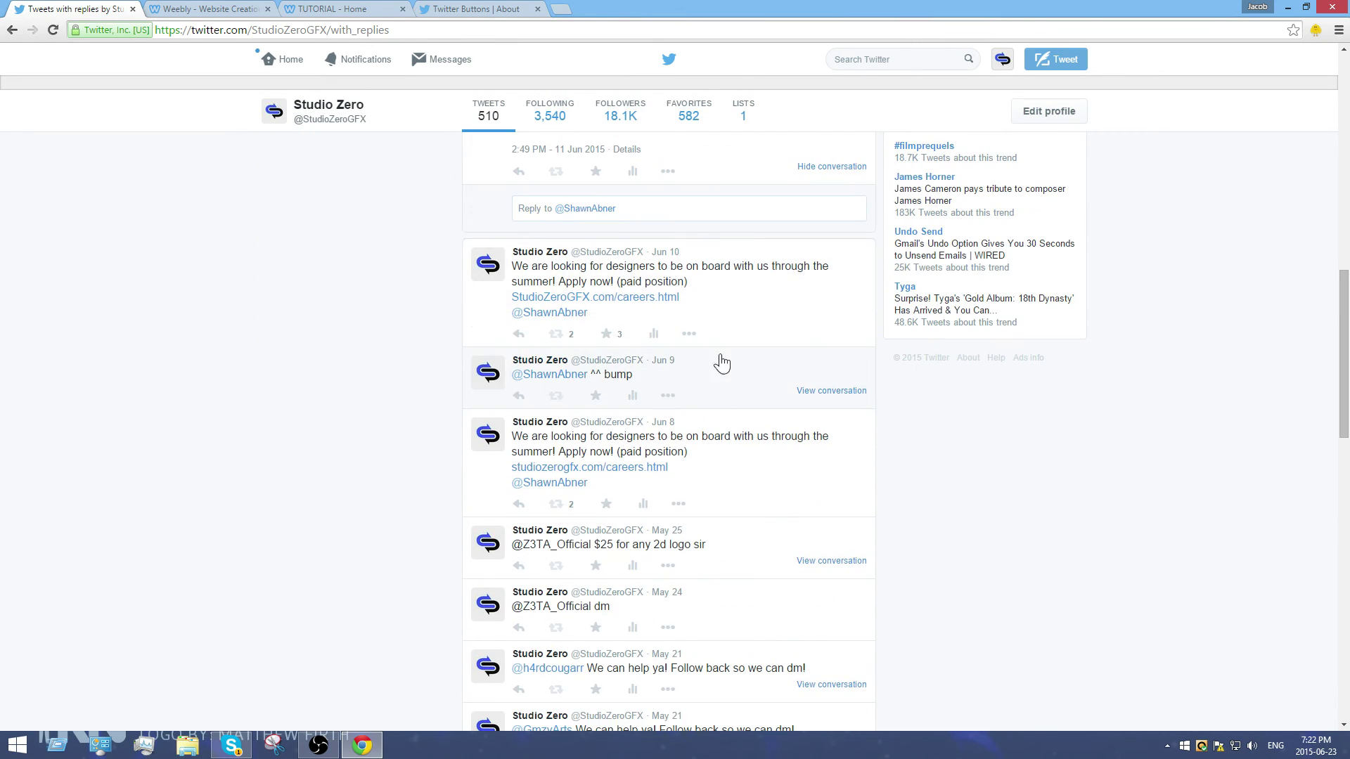
left_click(689, 337)
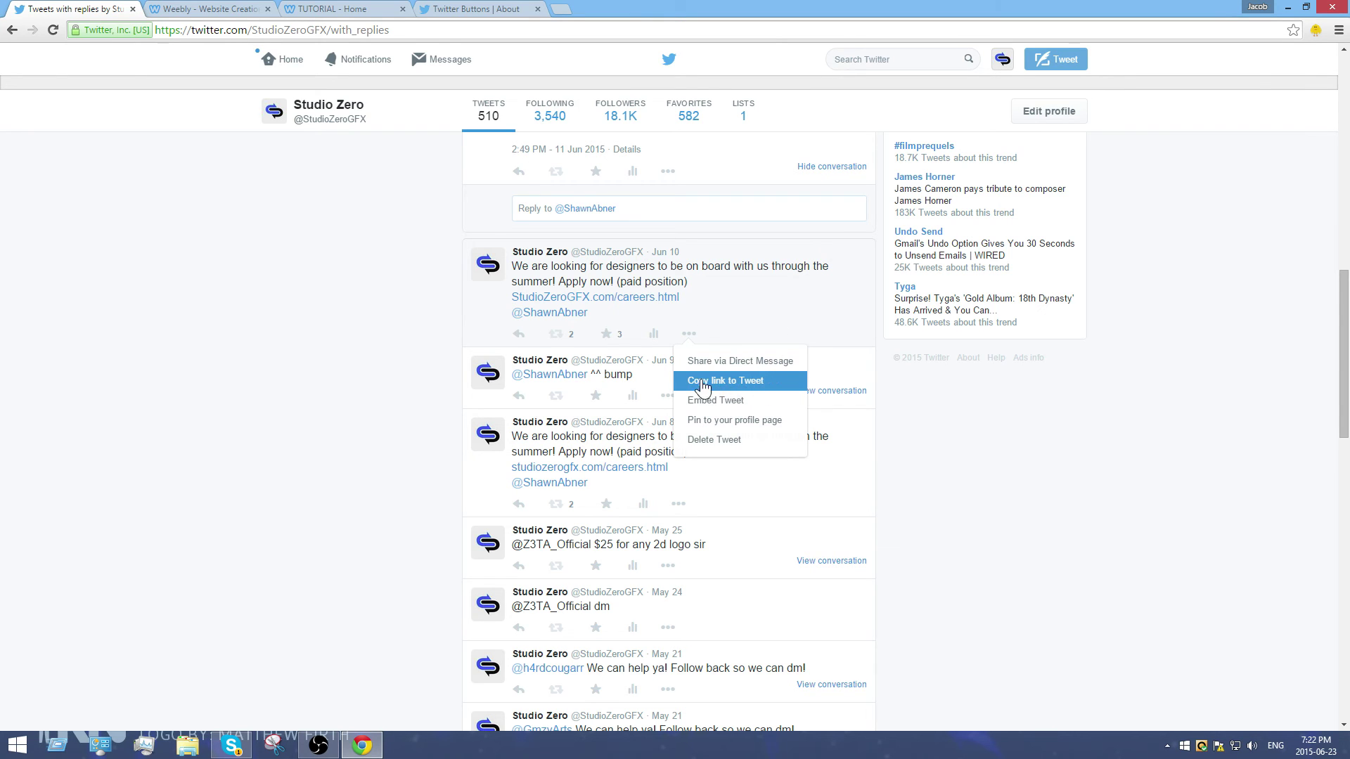
left_click(753, 384)
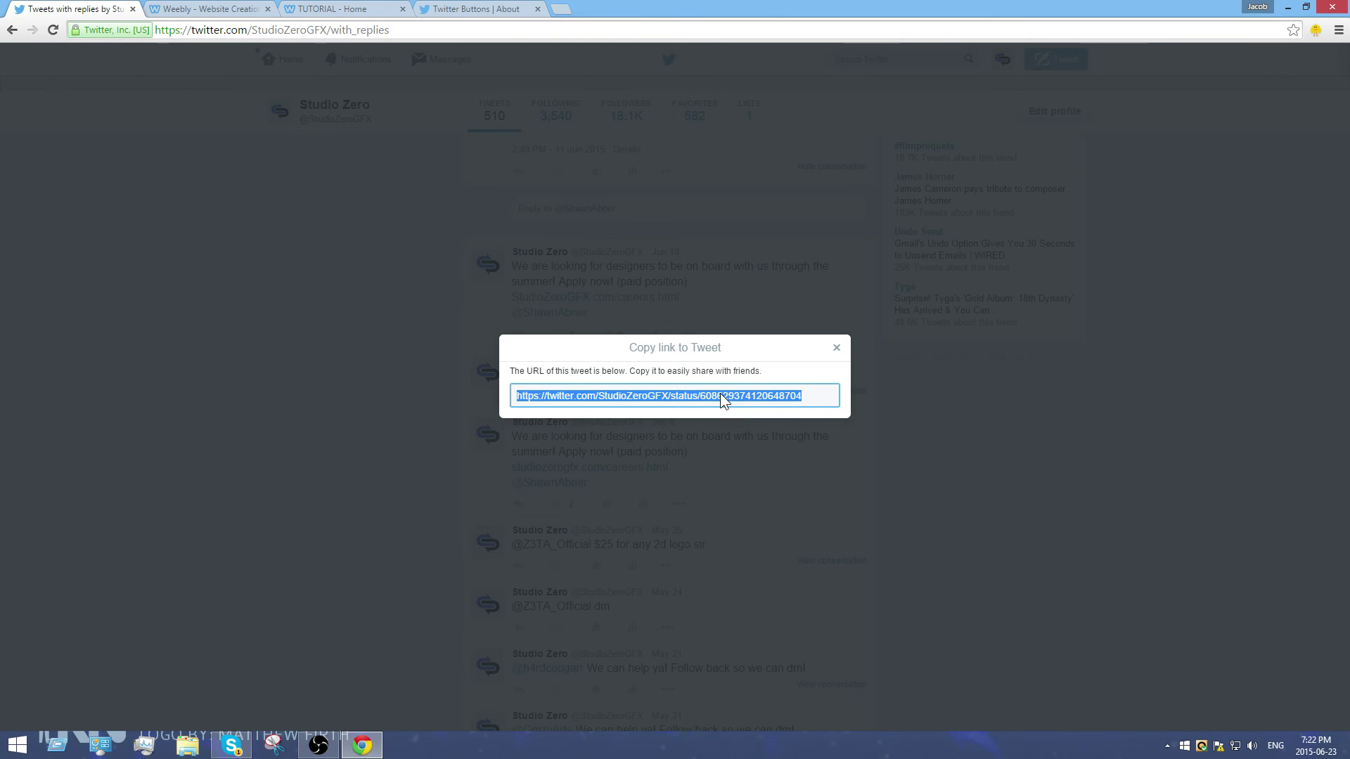
right_click(720, 394)
left_click(766, 404)
- Set the Tweet button's share URL to the copied tweet link on the Twitter Buttons page and test the preview button
left_click(454, 10)
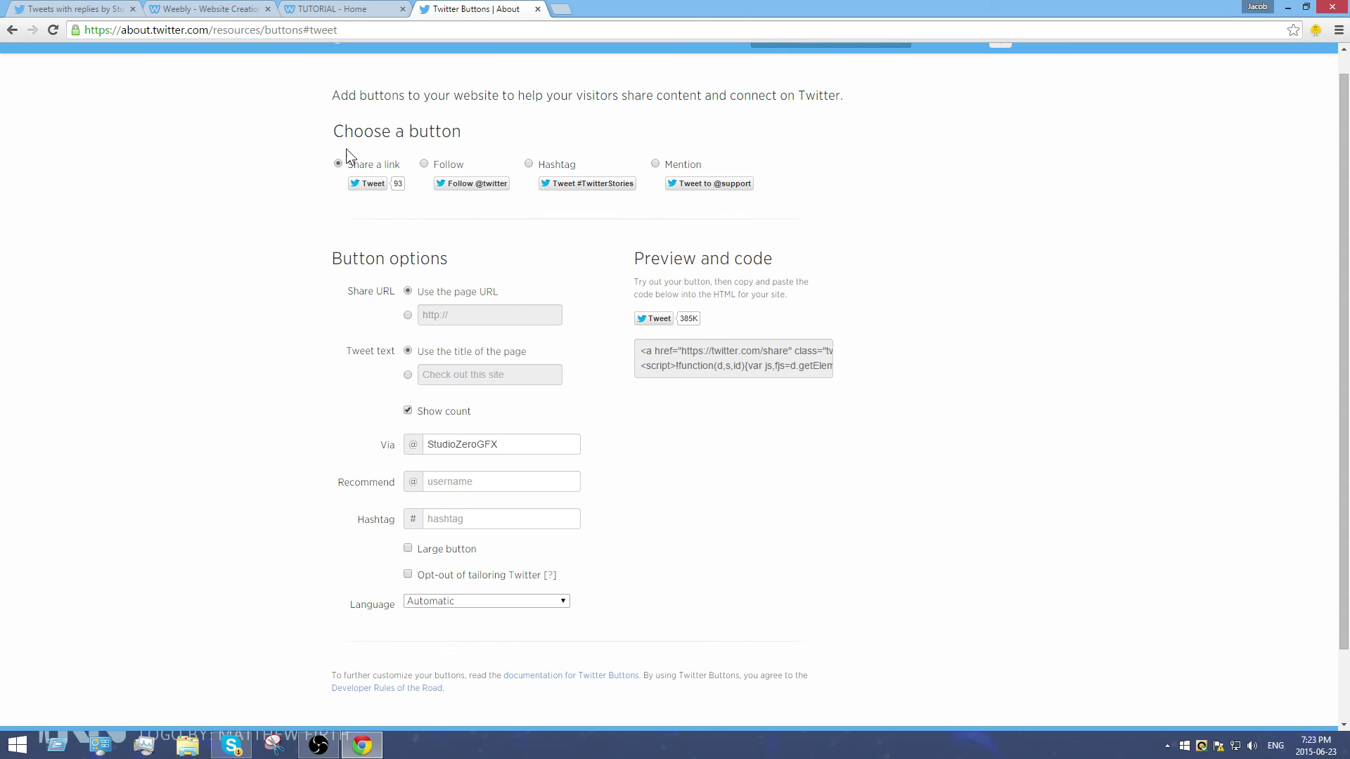
left_click(407, 315)
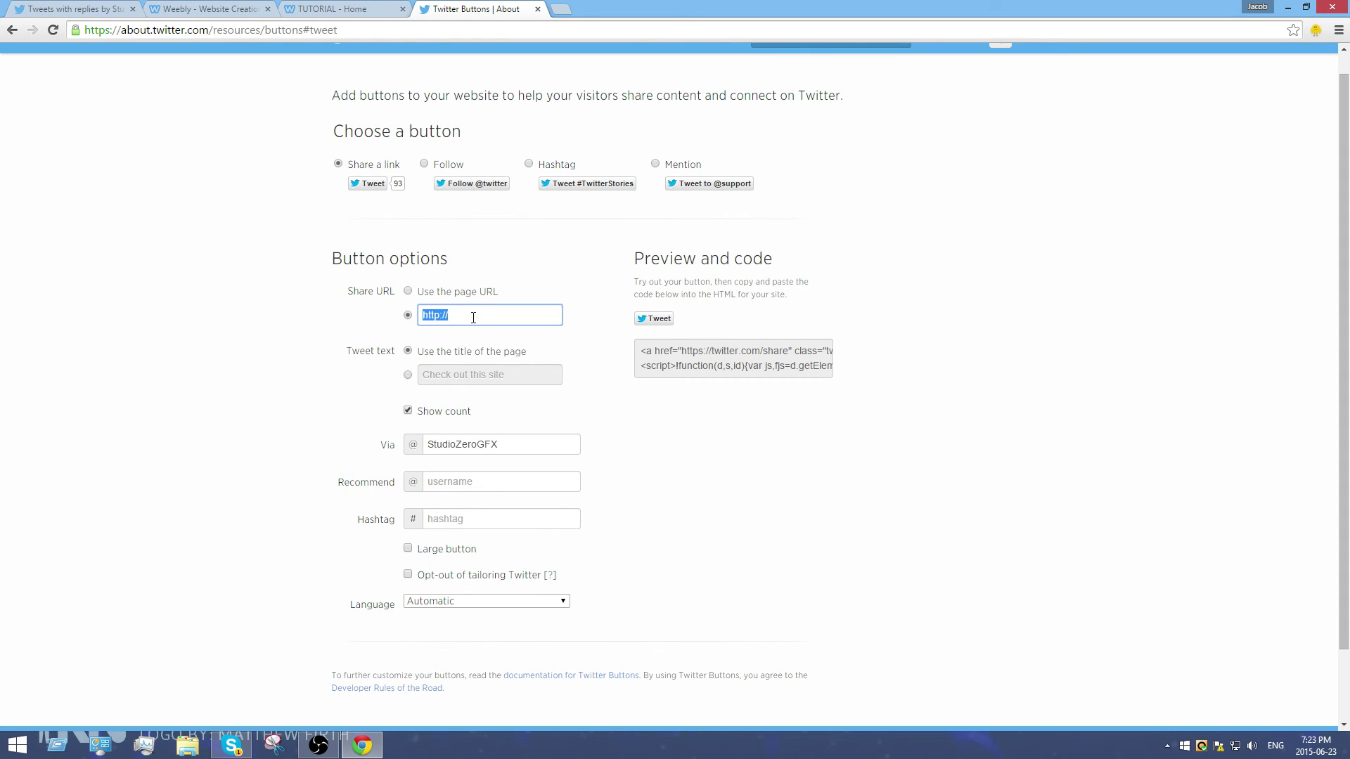
key("ctrl+v")
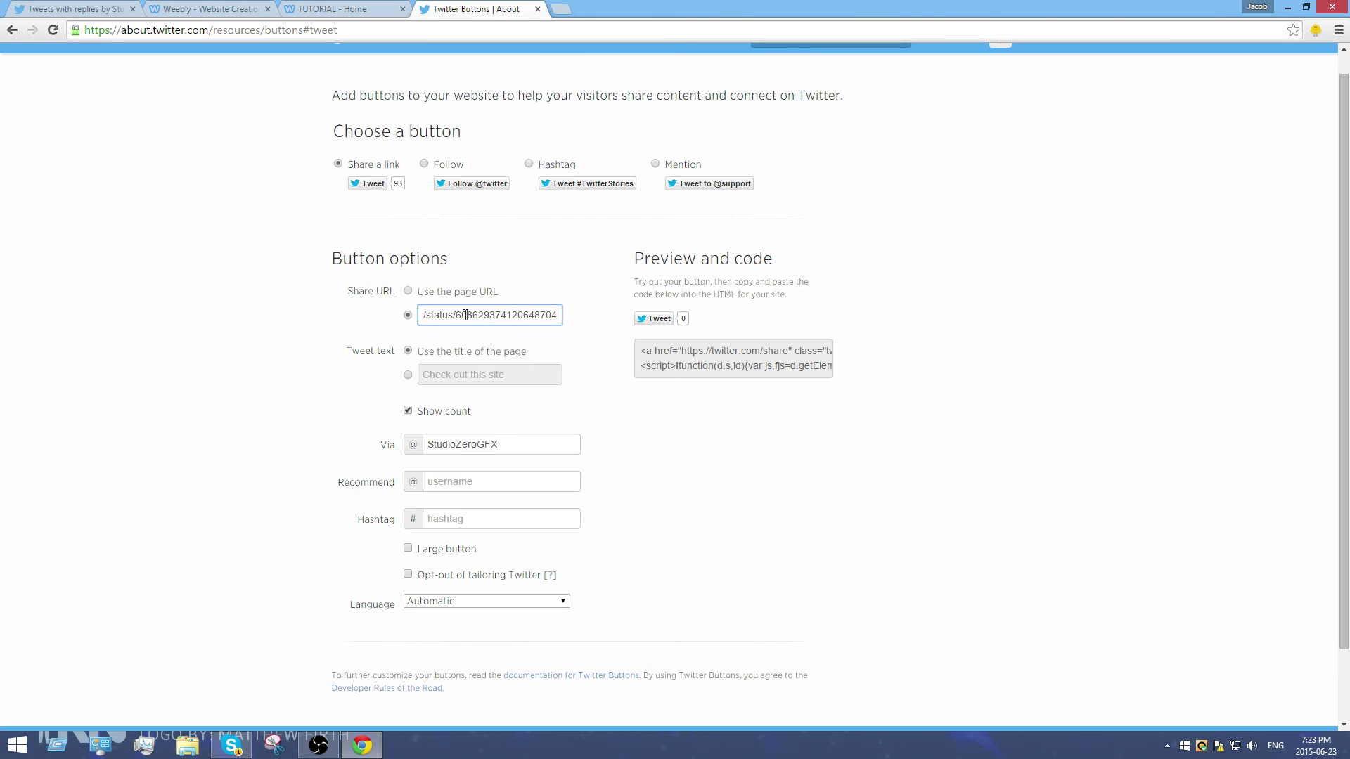
right_click(467, 315)
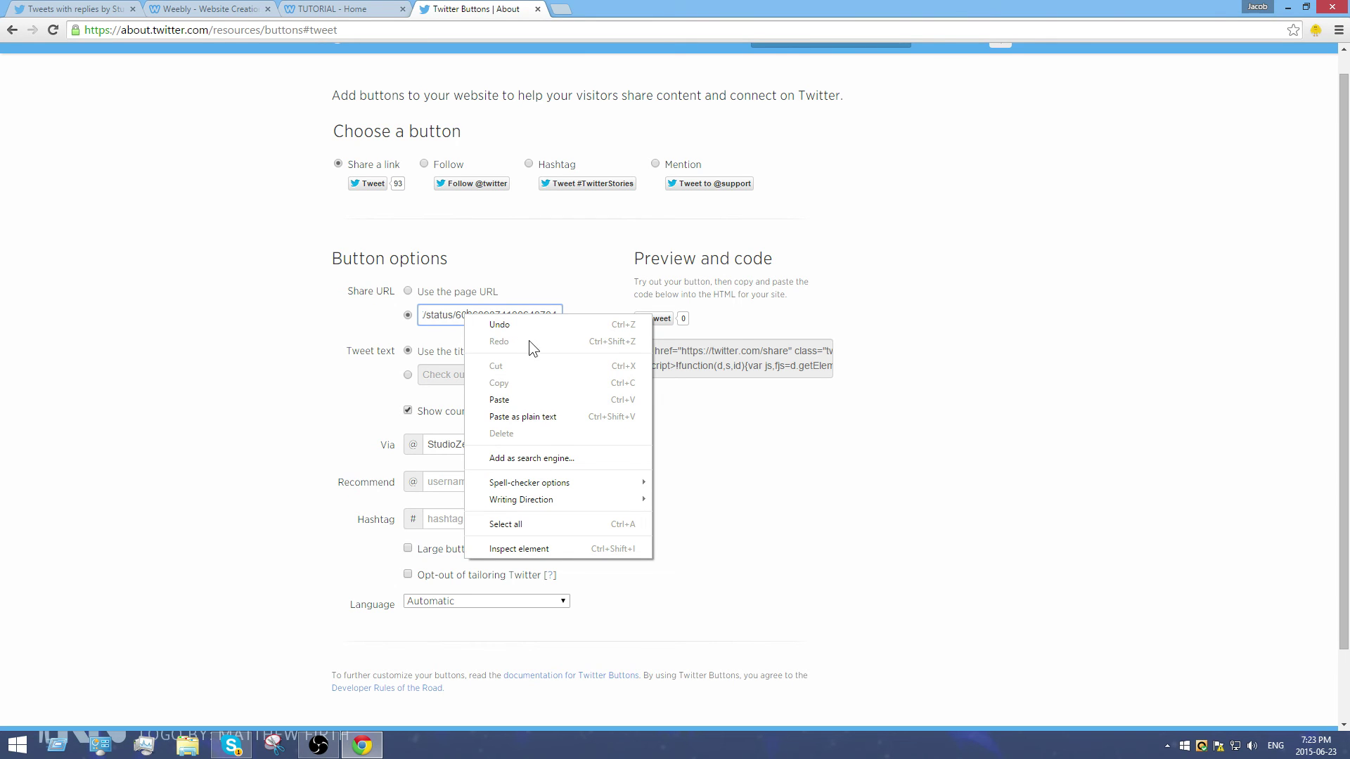
left_click(732, 419)
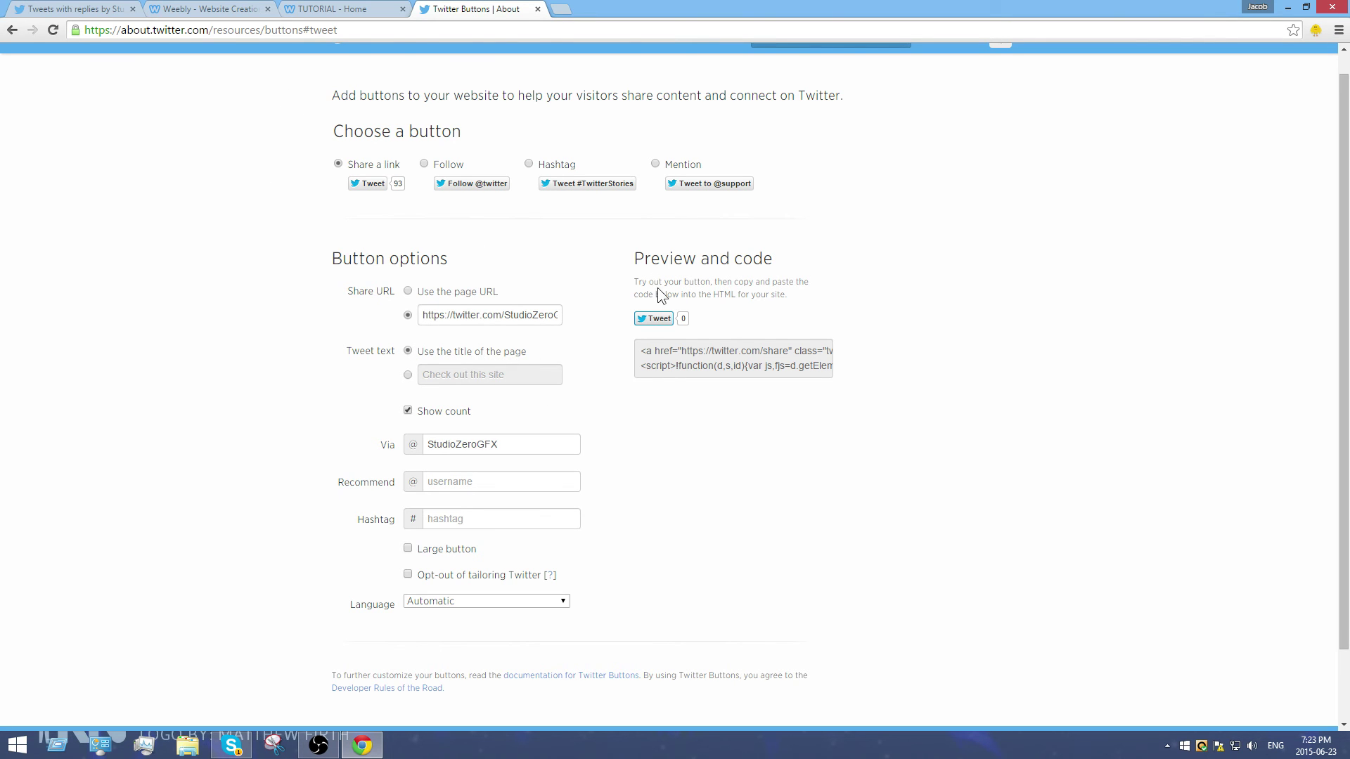
left_click(655, 318)
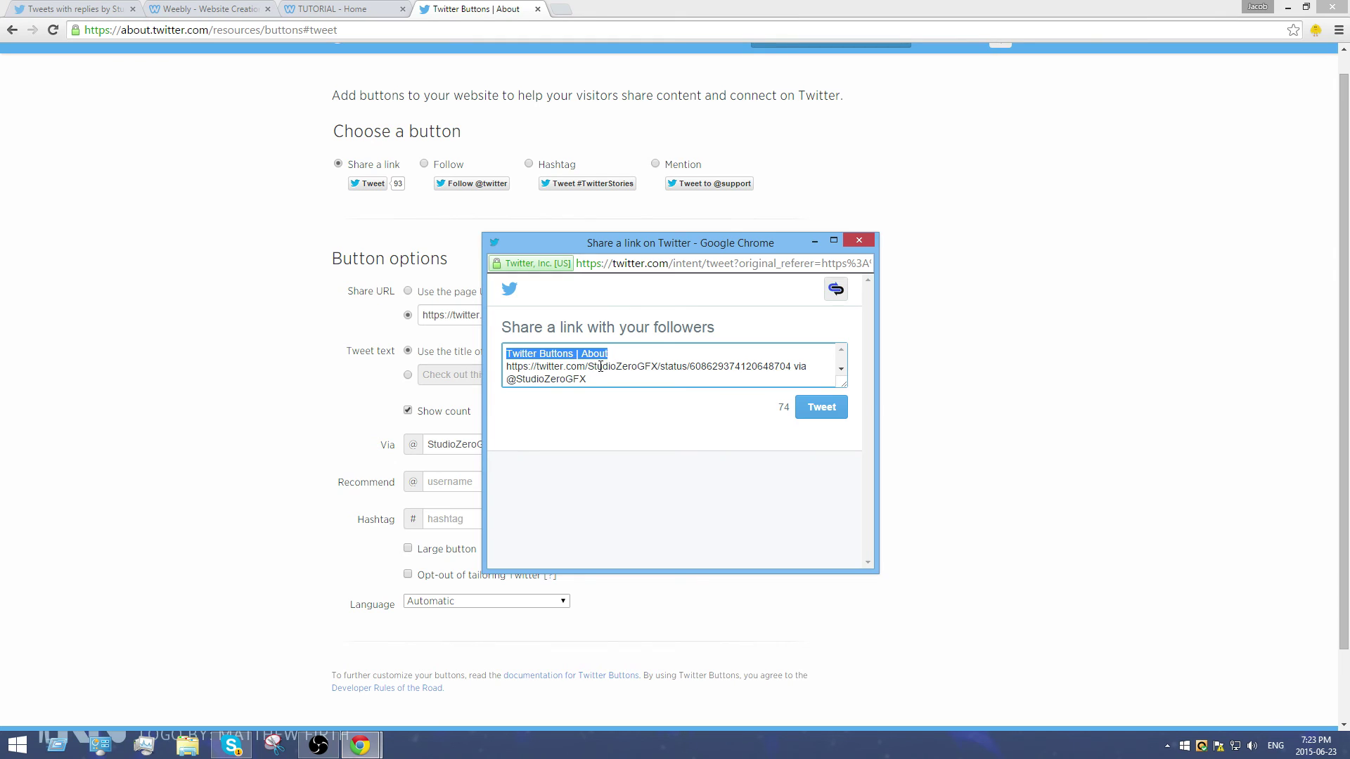
left_click(858, 241)
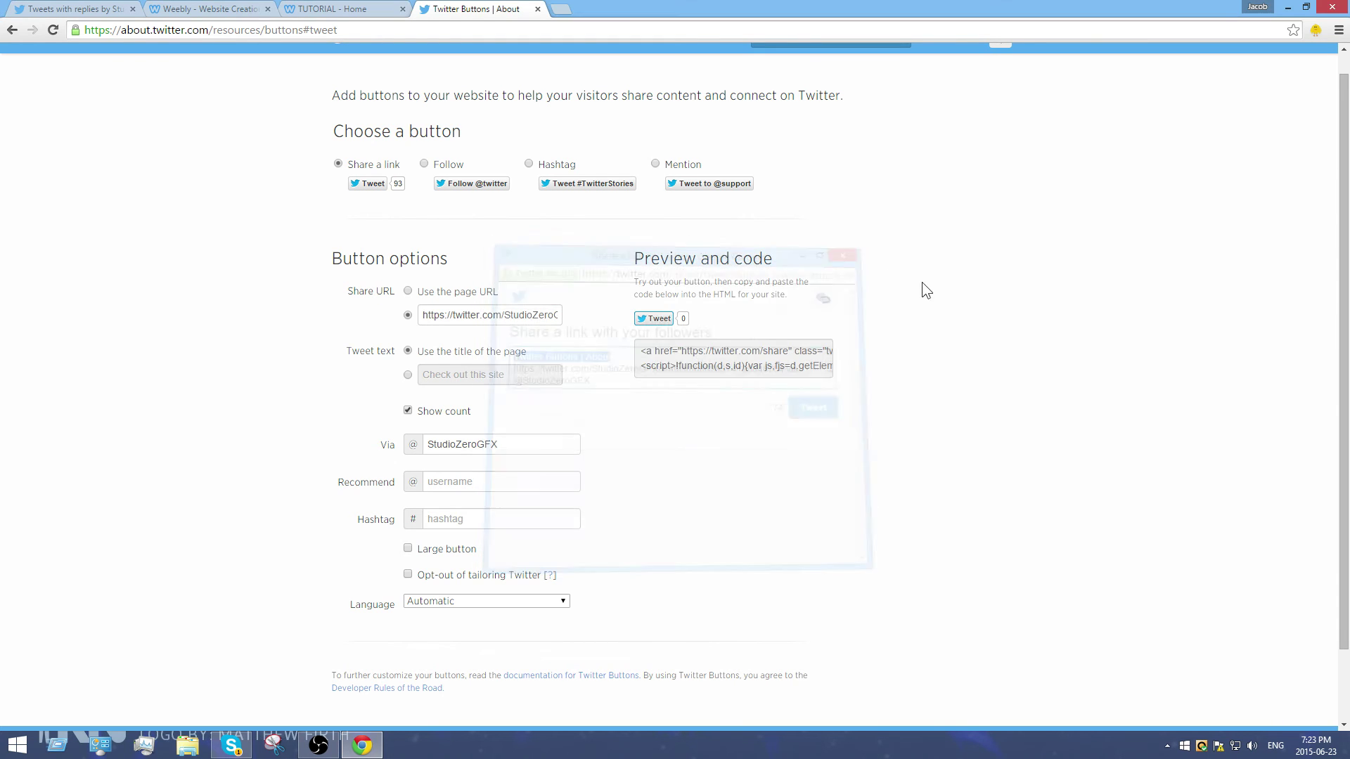
- Set custom tweet text for the button reading CHECK OUT THIS GIVEAWAY
left_click(408, 376)
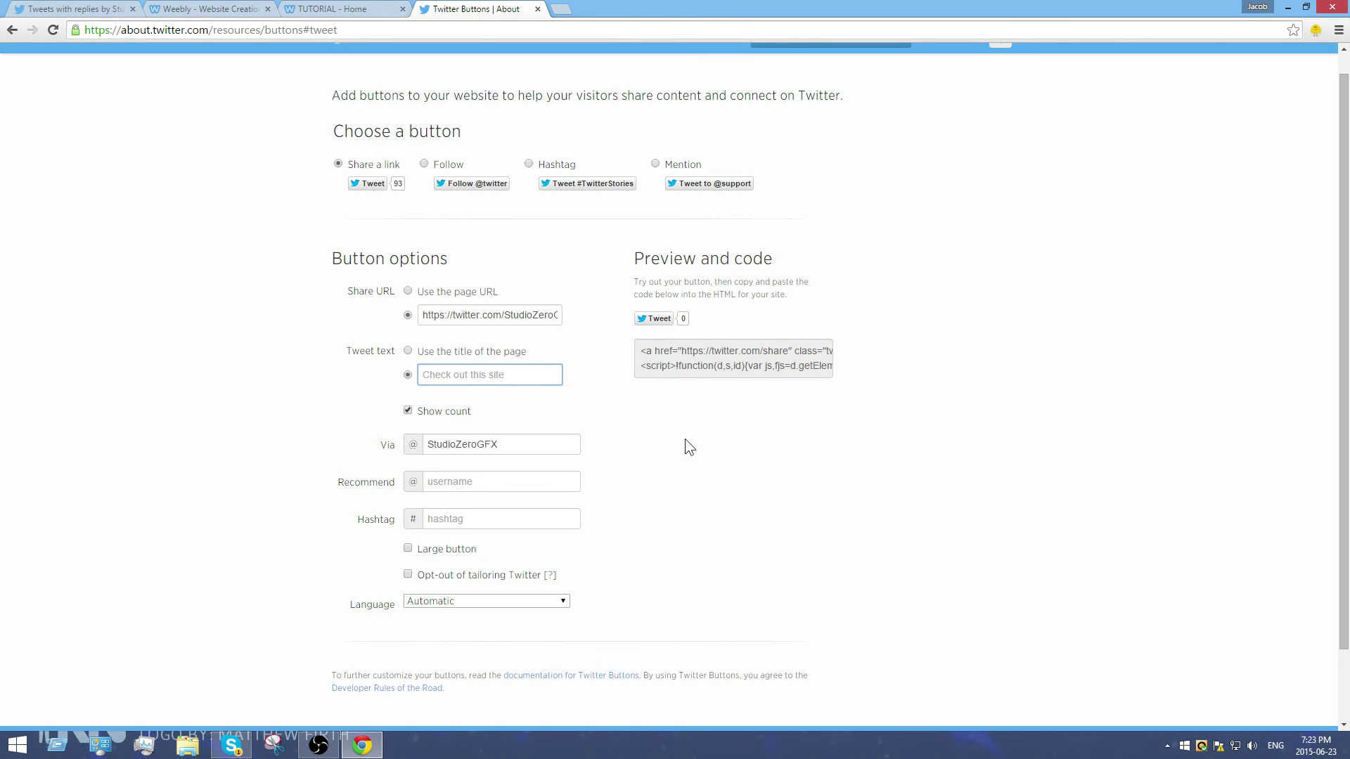
type("CHECK OUT THIS ")
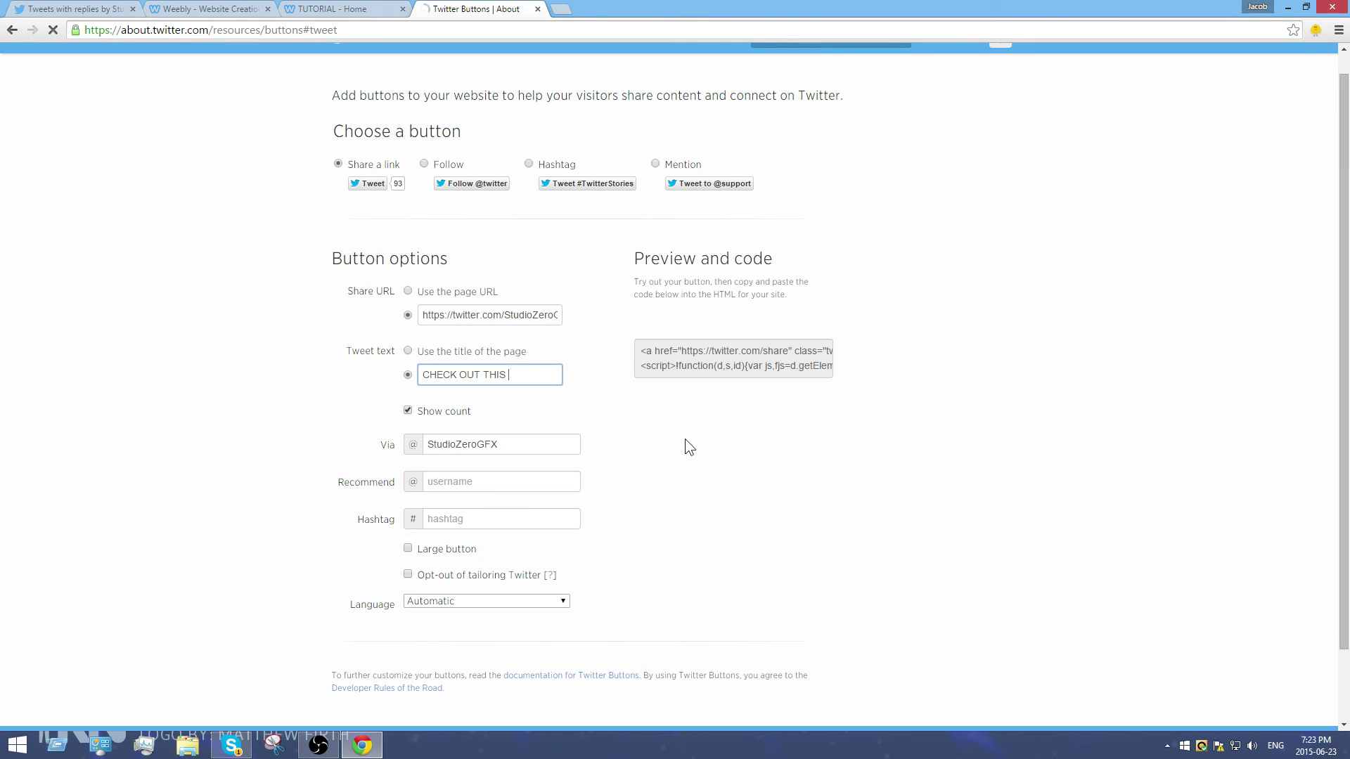
type("GIVAWAY")
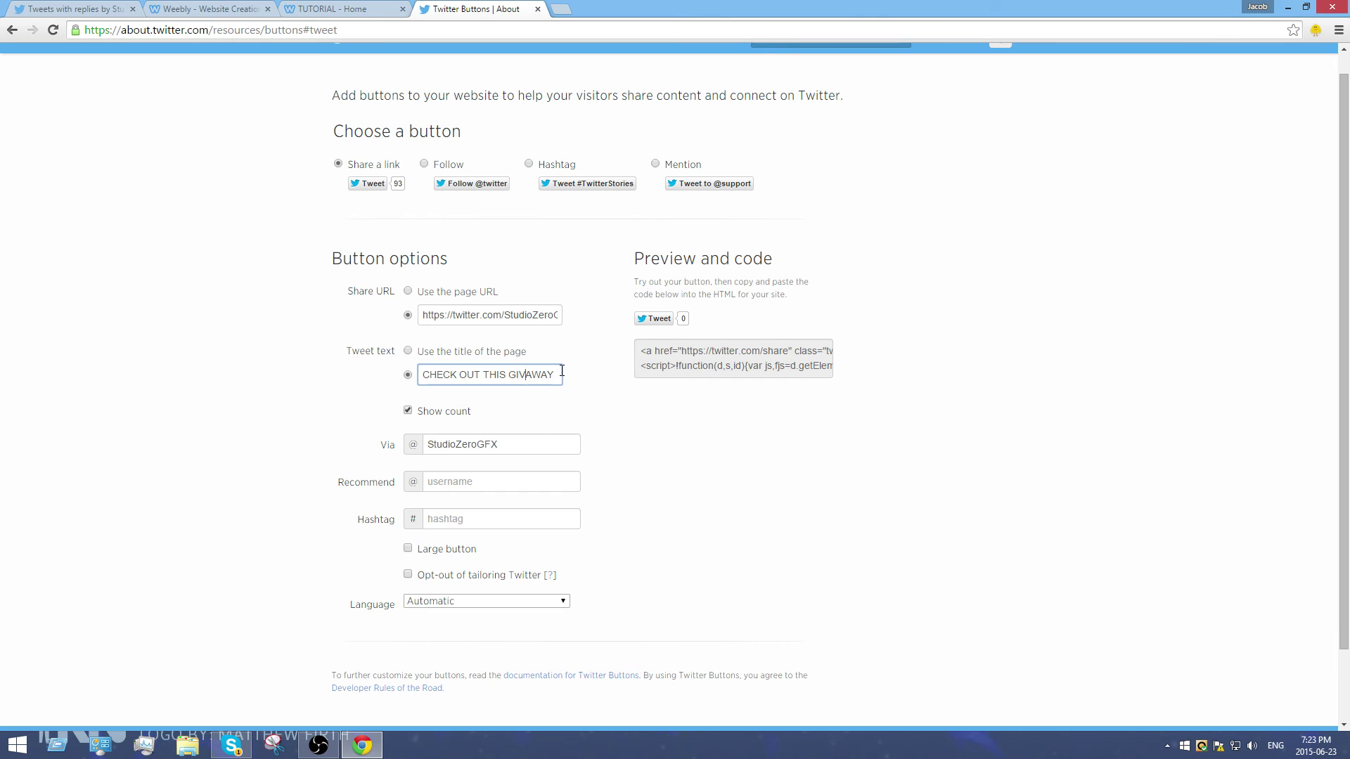
type("E")
left_click(588, 386)
- Test the preview Tweet button, examine the message, link and via mention in the share window, and close it
left_click(650, 320)
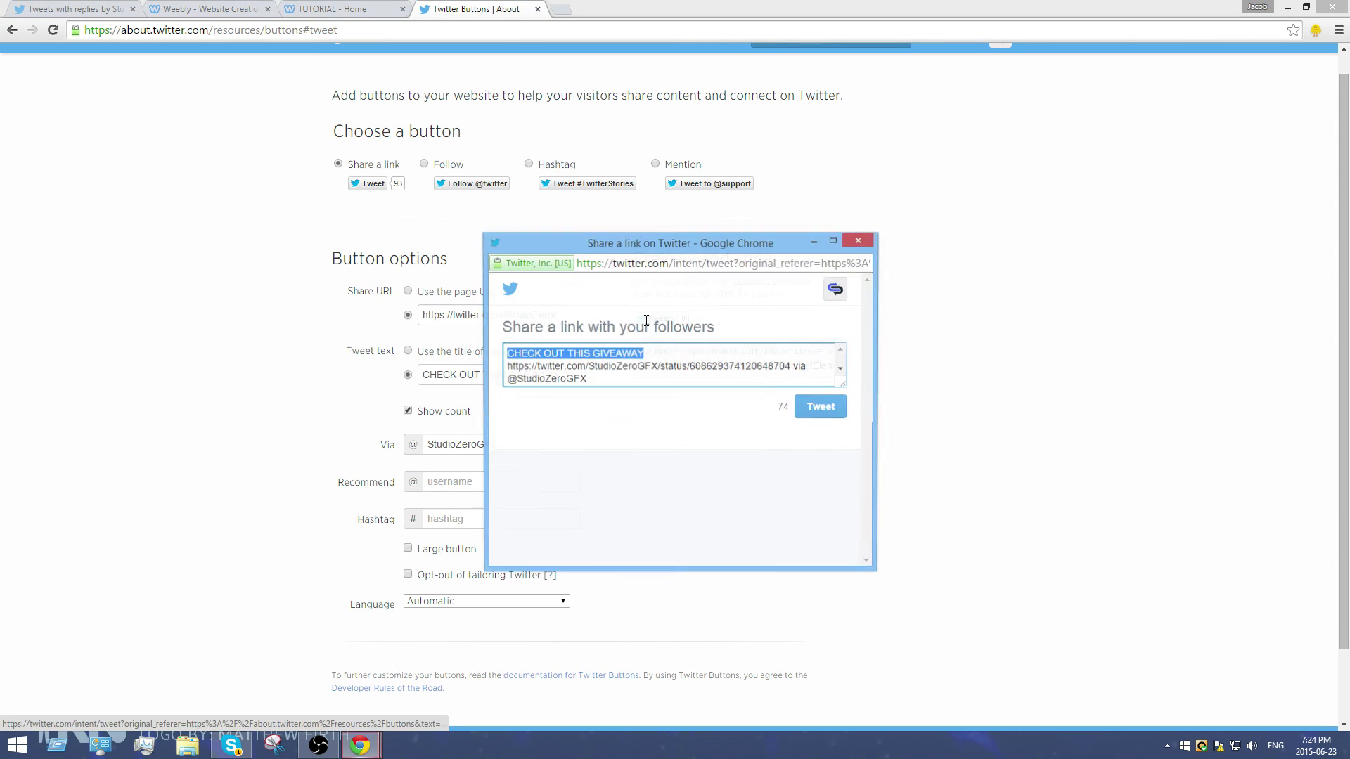
left_click(657, 355)
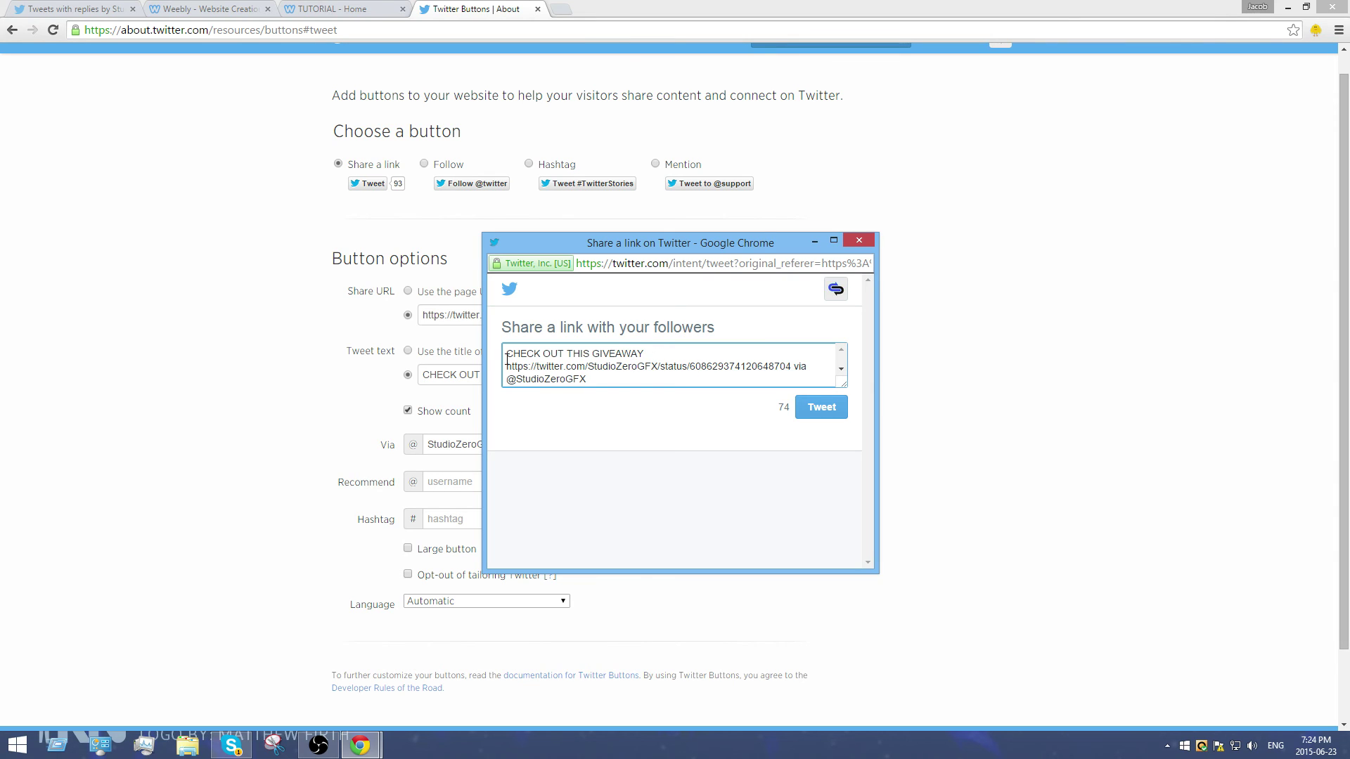
triple_click(800, 370)
left_click(818, 367)
left_click_drag(588, 379, 808, 366)
left_click(588, 379)
left_click(859, 240)
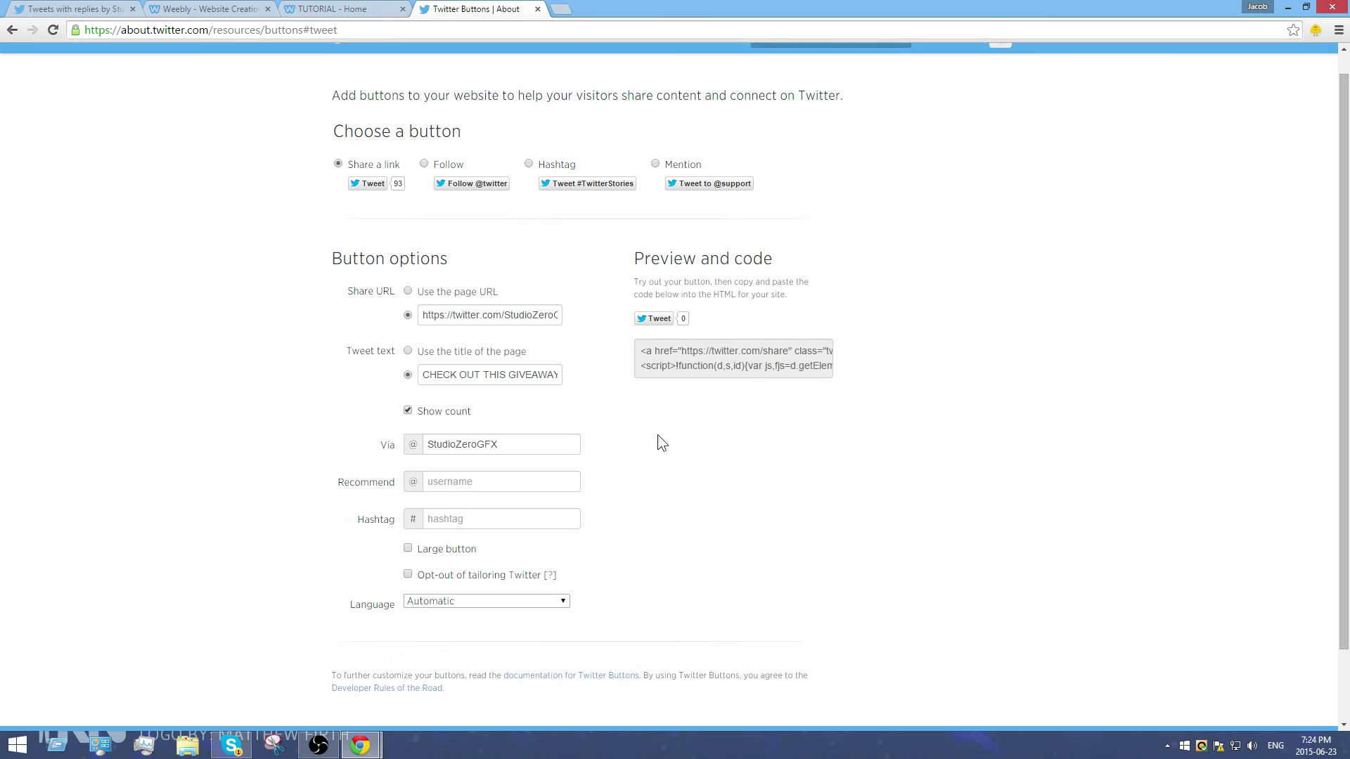
mouse_move(360, 745)
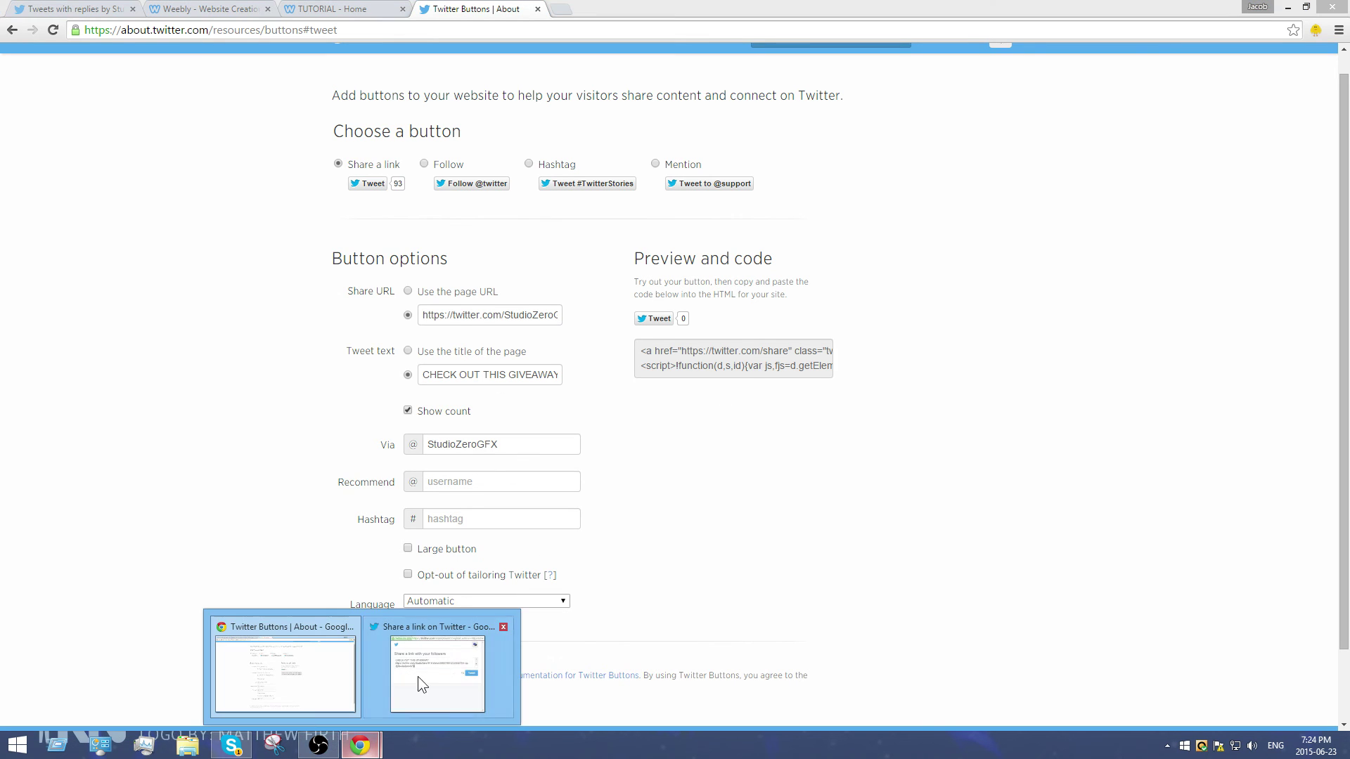
left_click(508, 625)
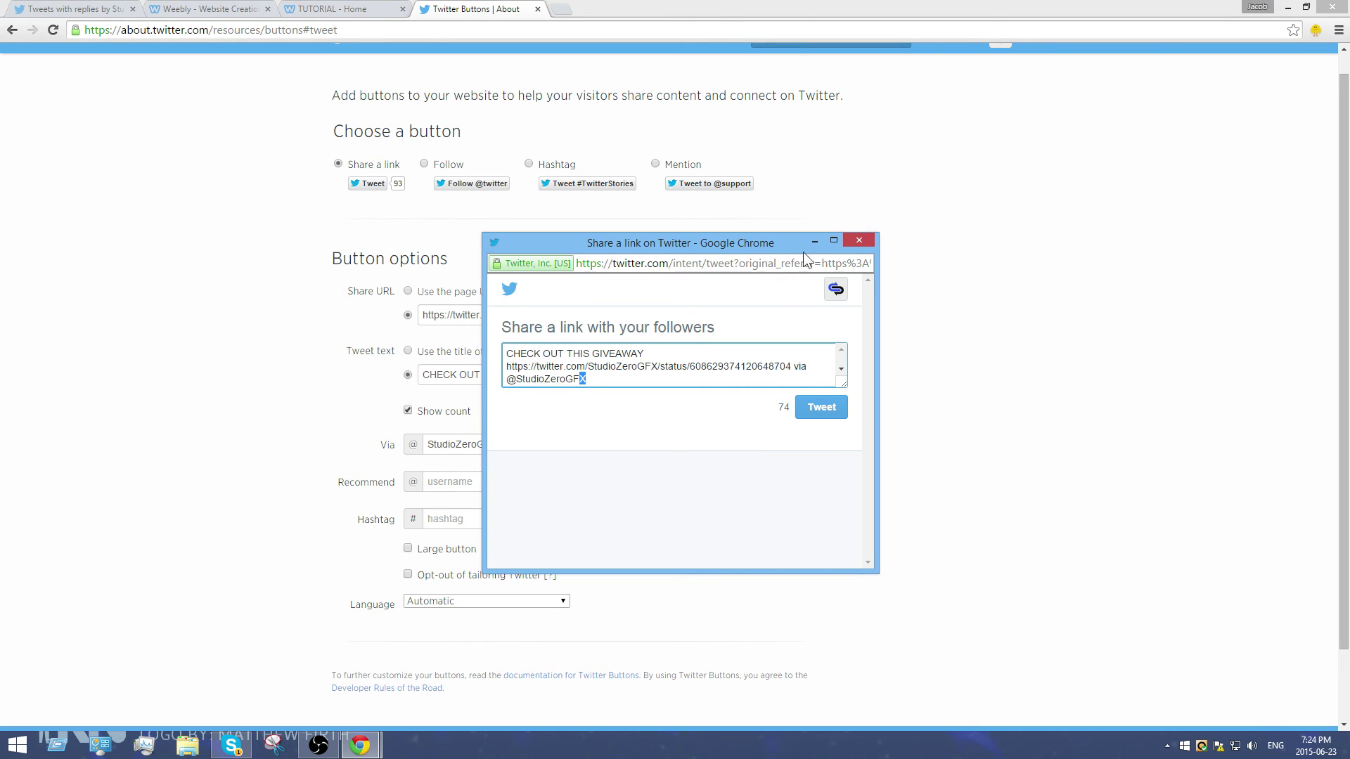
left_click(859, 240)
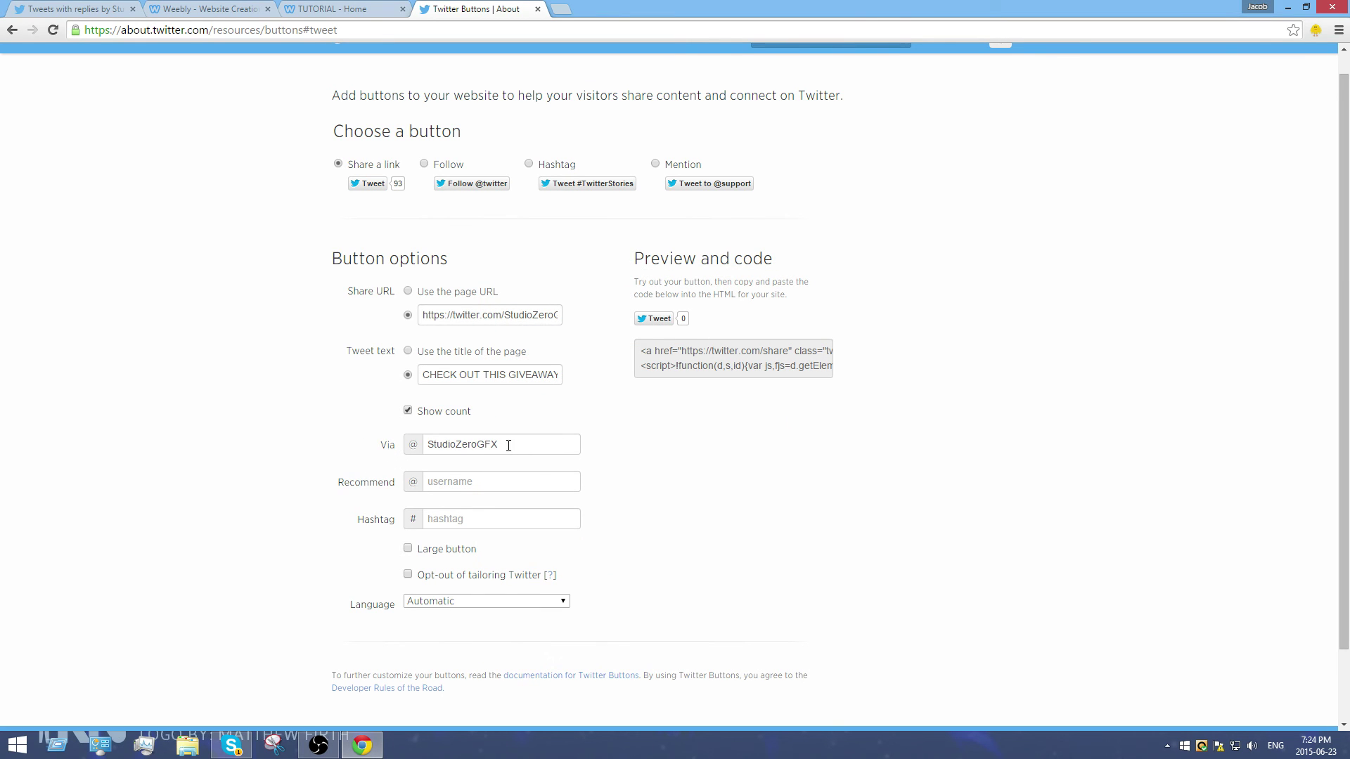
- Clear the username from the button's Via option
left_click_drag(519, 438, 331, 441)
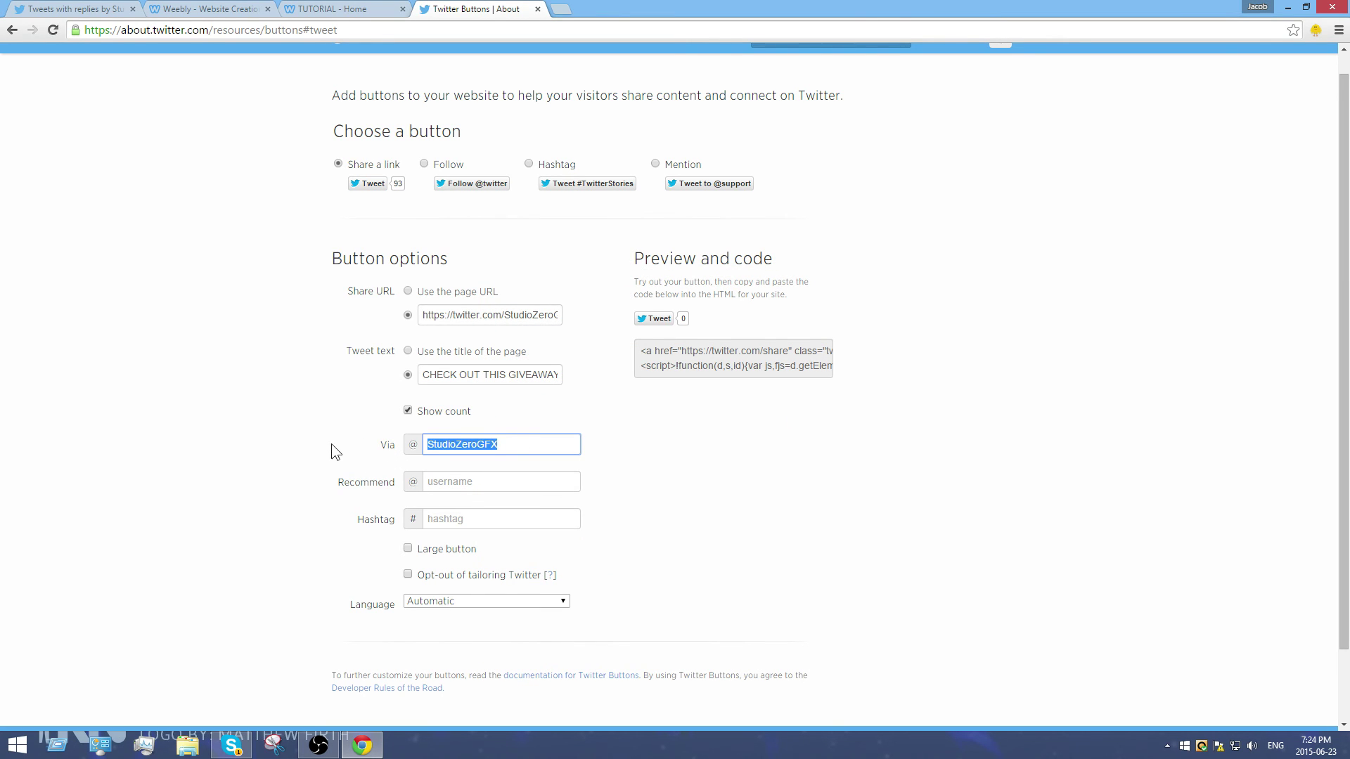
key("BackSpace")
key("Tab")
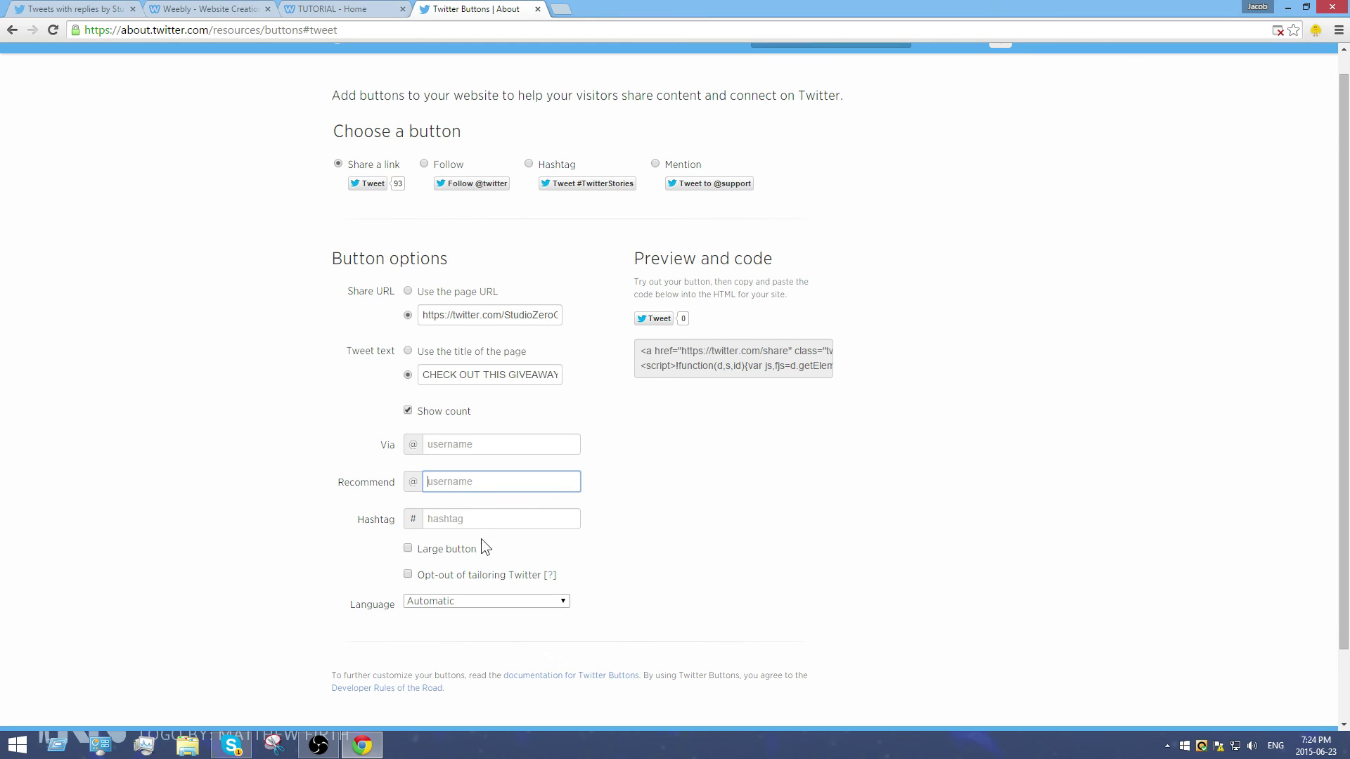
- Set the Tweet button's hashtag to RUTHLESSGFX
left_click(437, 520)
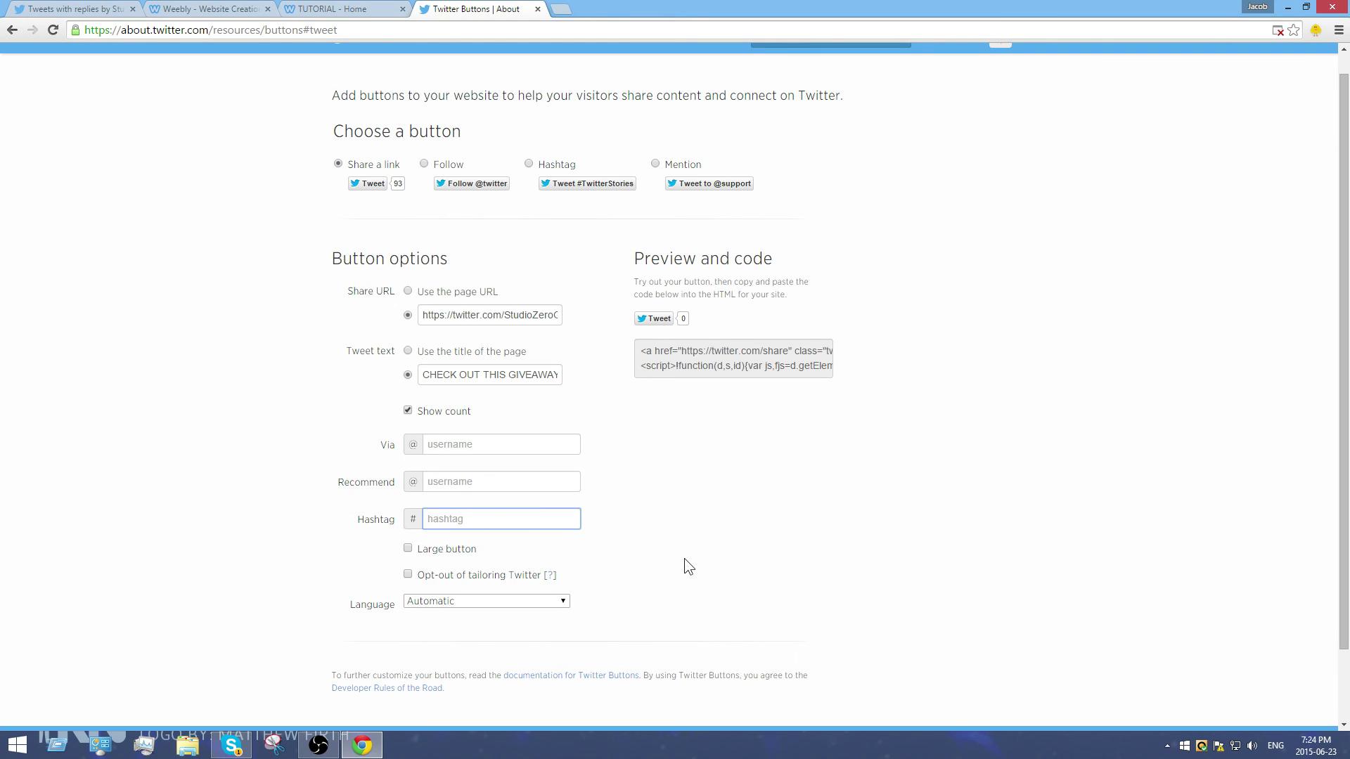
type("Hashtag")
left_click_drag(454, 521, 467, 530)
double_click(467, 530)
type("RUTHLES")
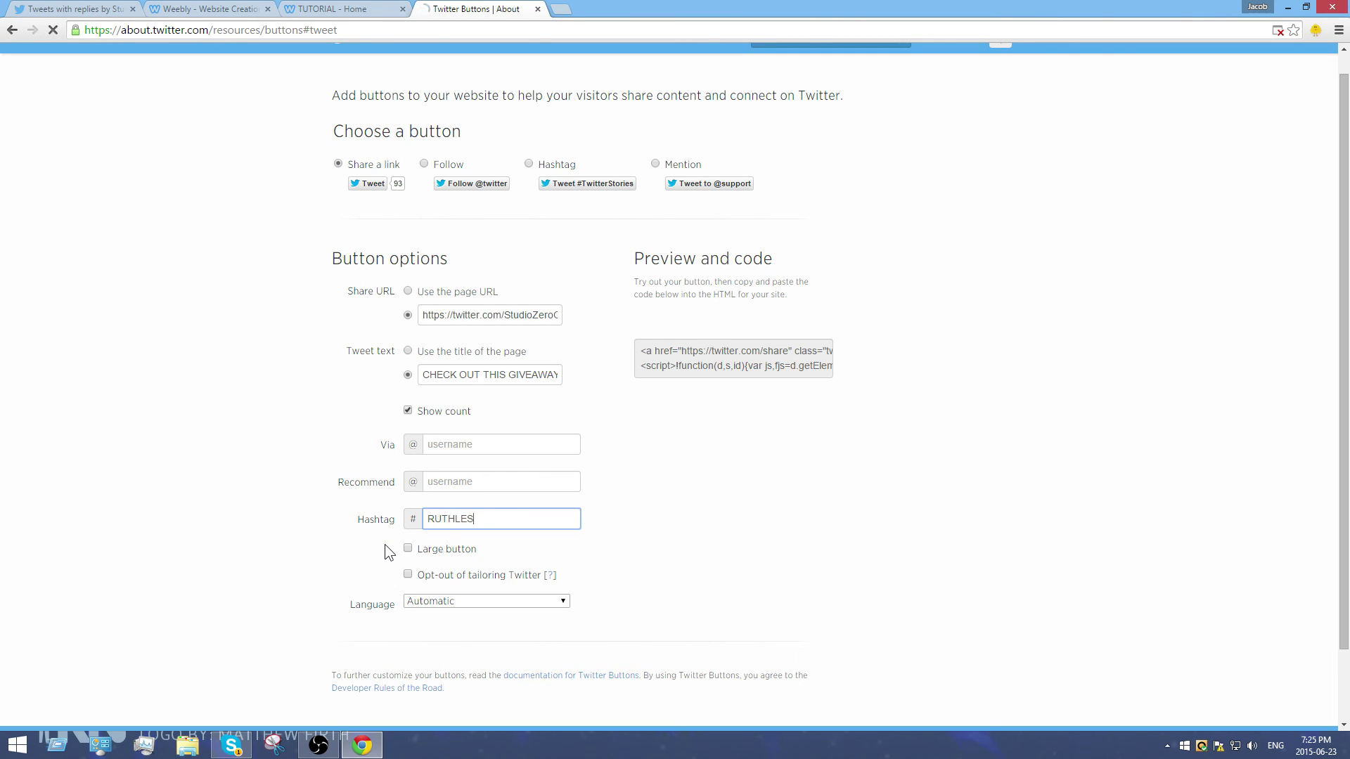
type("SGFX")
left_click(719, 542)
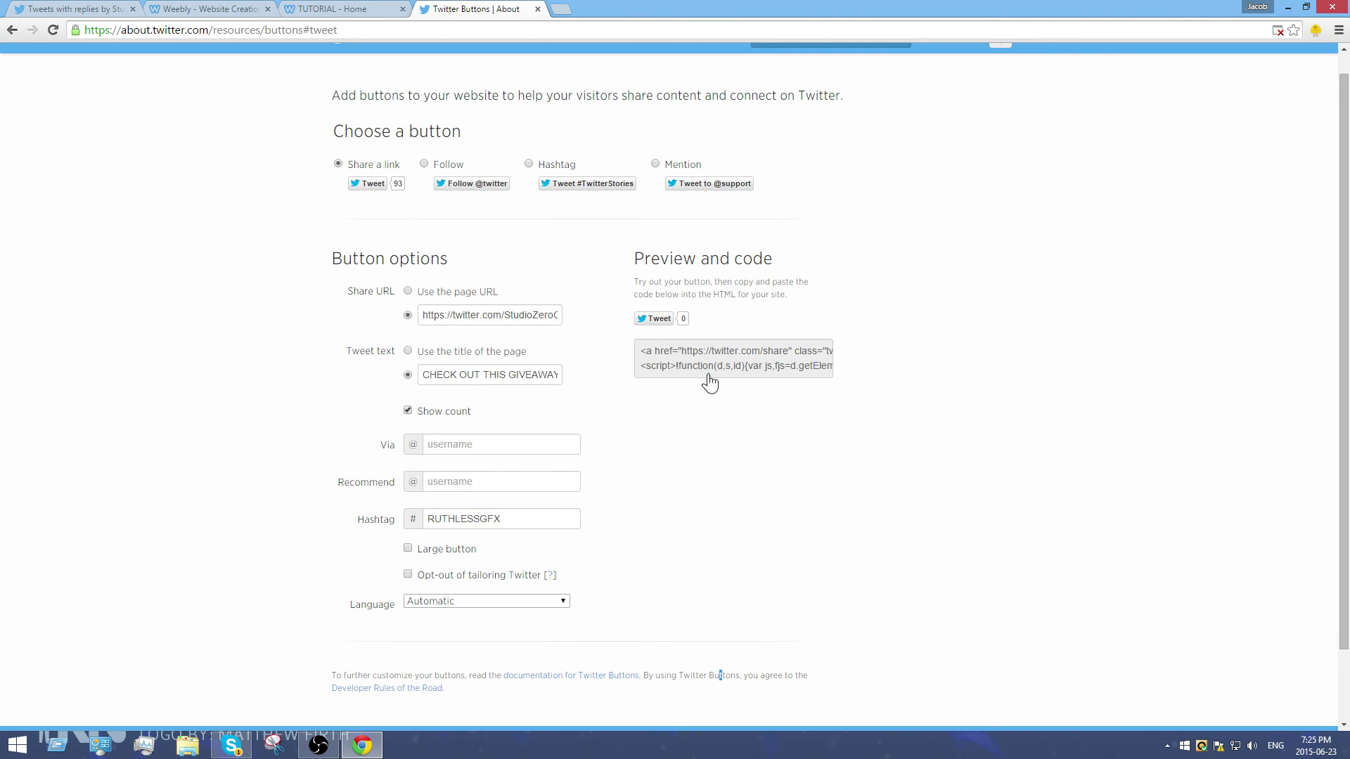
- Test the preview Tweet button again, check the hashtag in the composed tweet, and close the share window
left_click(658, 319)
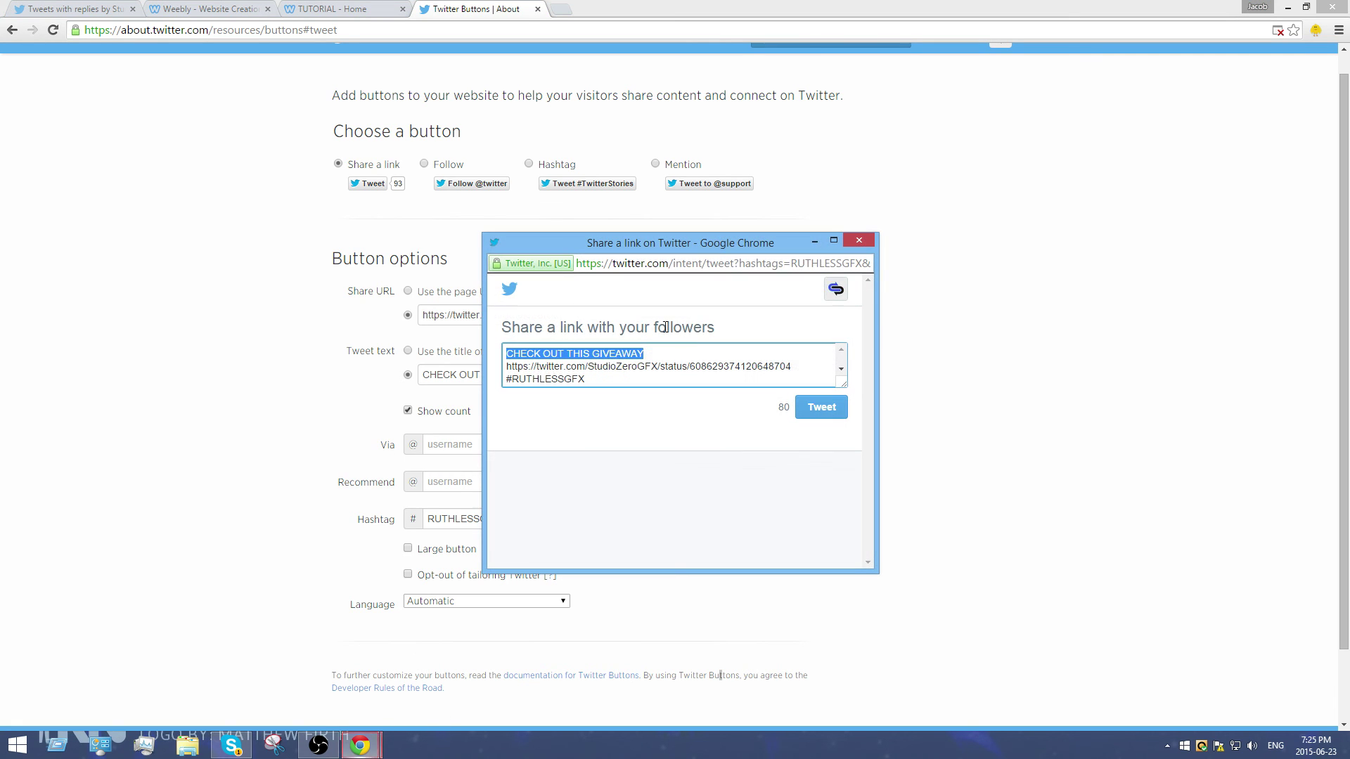
left_click(616, 378)
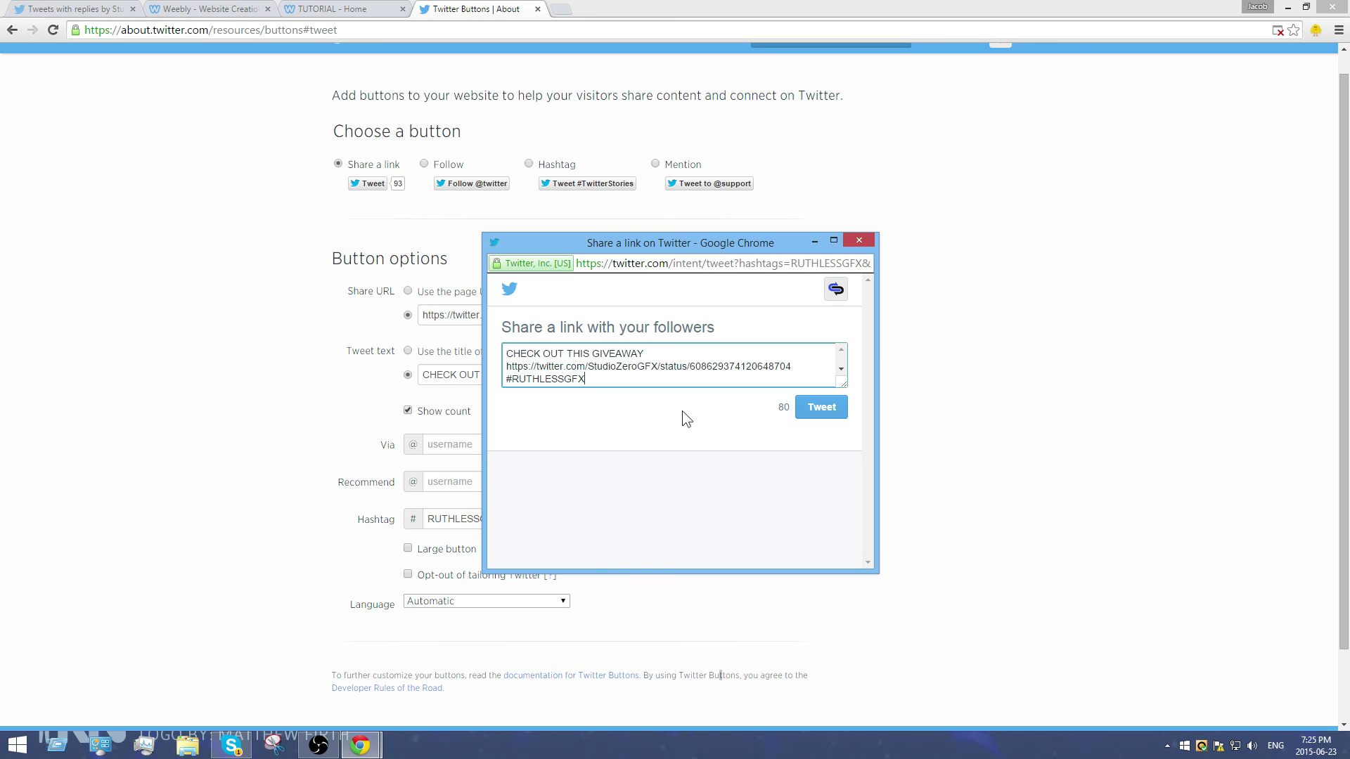
left_click(860, 240)
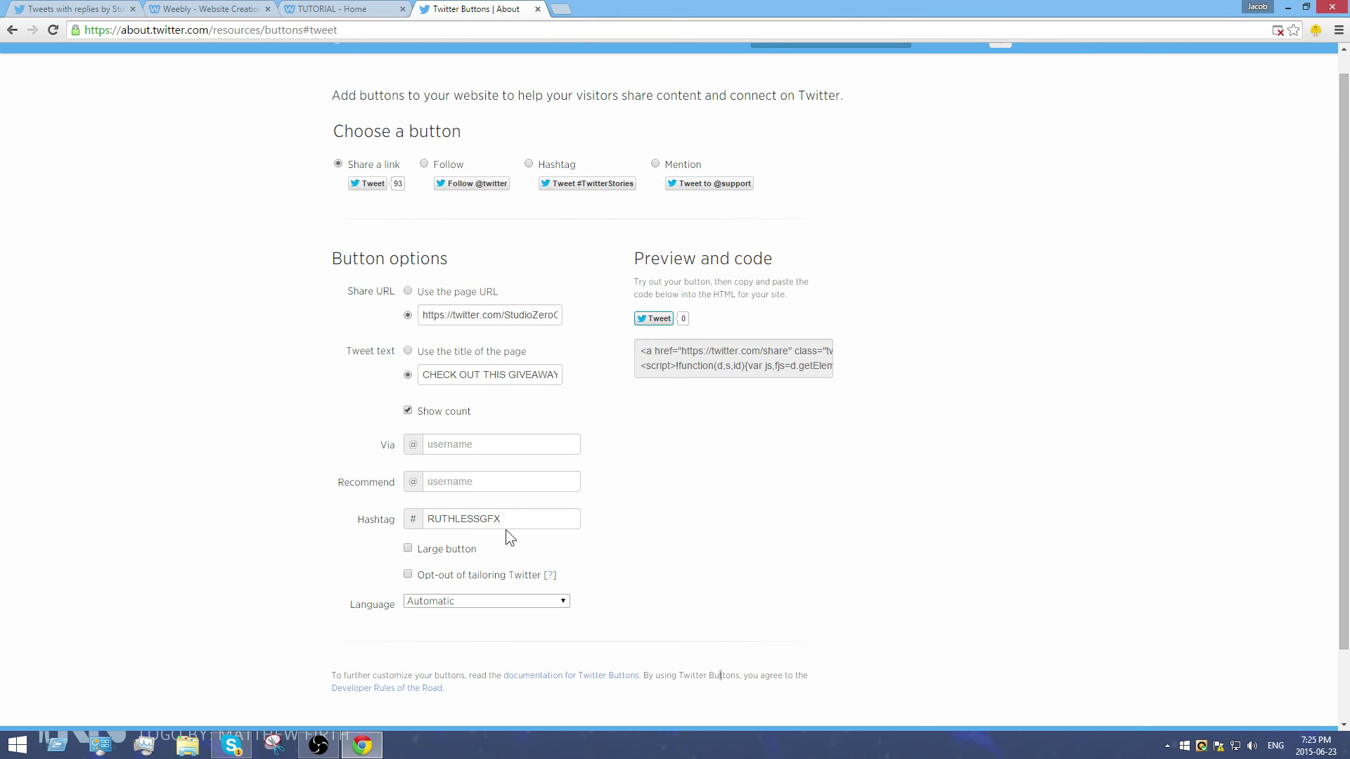
- Clear the Tweet button's hashtag, then open the search page behind its preview share count and close it
left_click_drag(502, 521, 310, 515)
key("BackSpace")
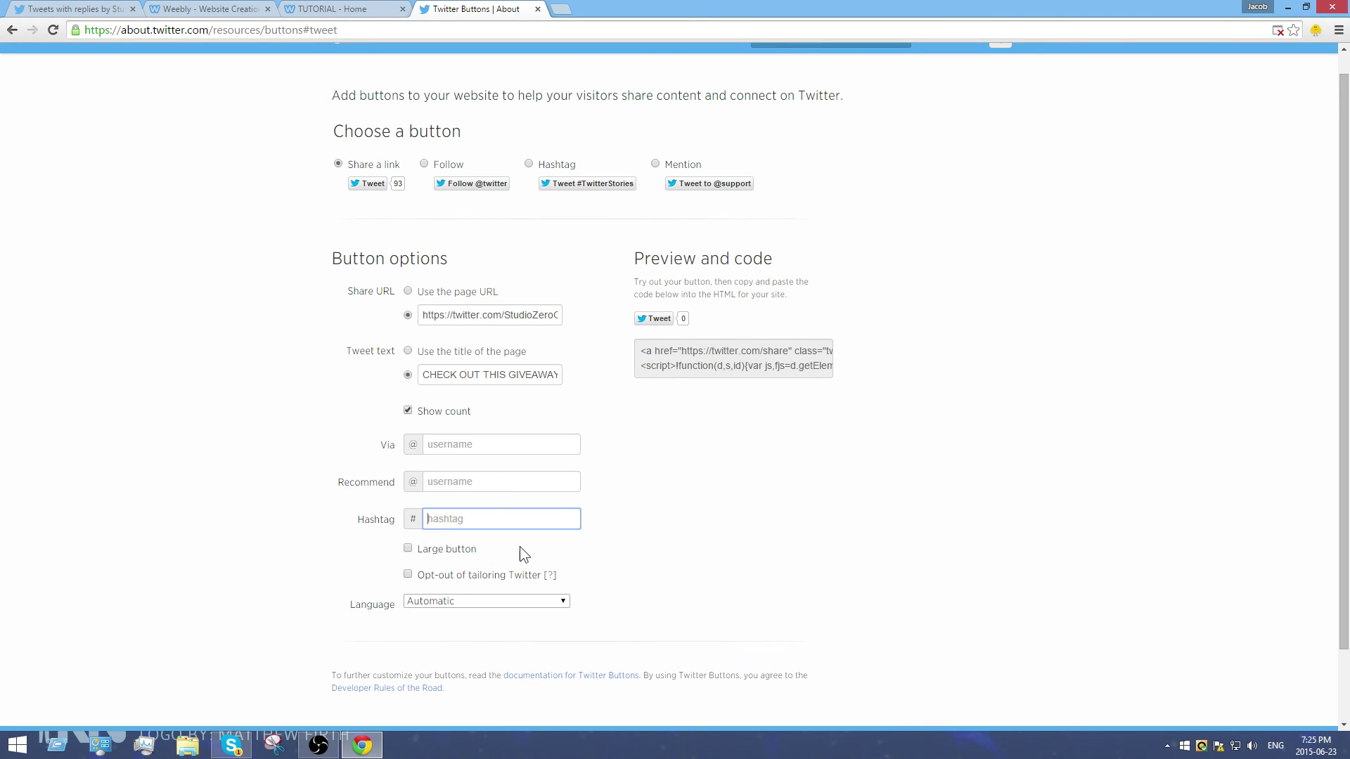
left_click(680, 321)
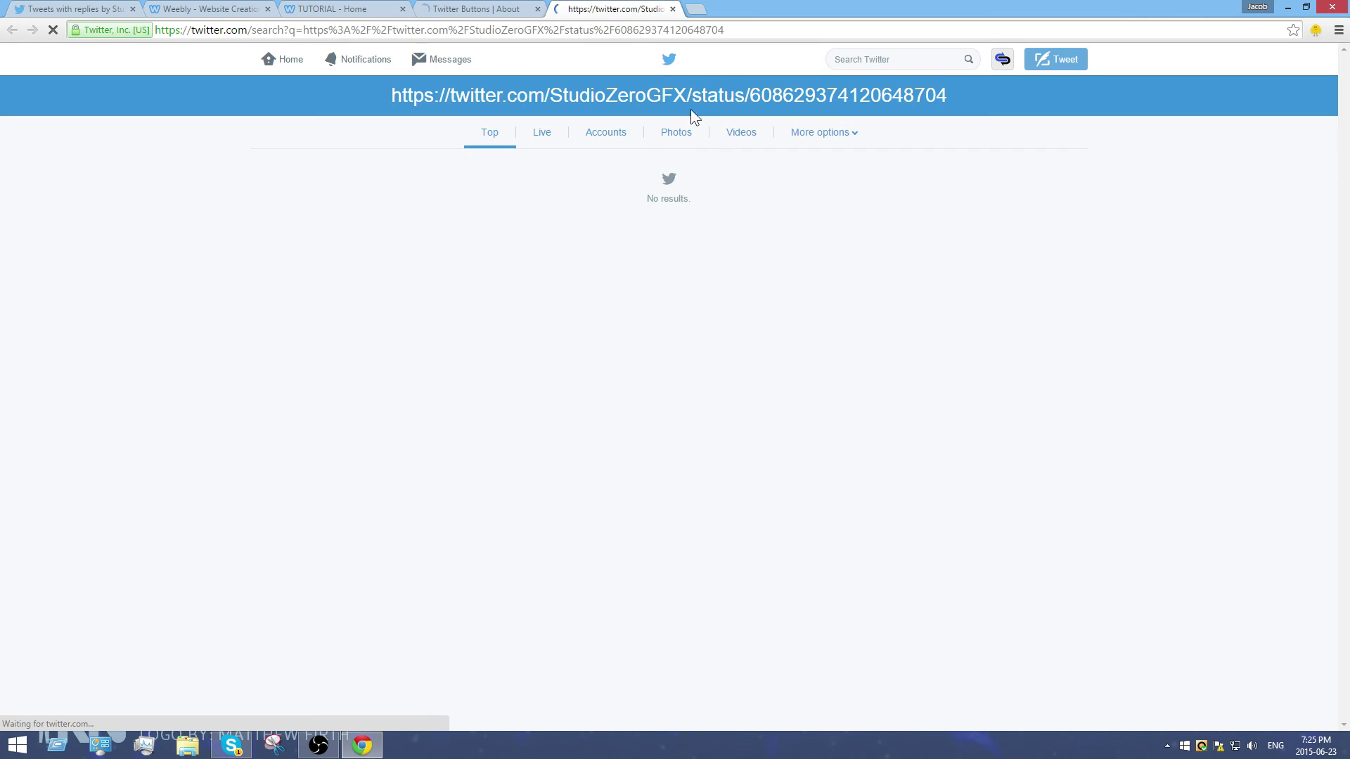
left_click(672, 9)
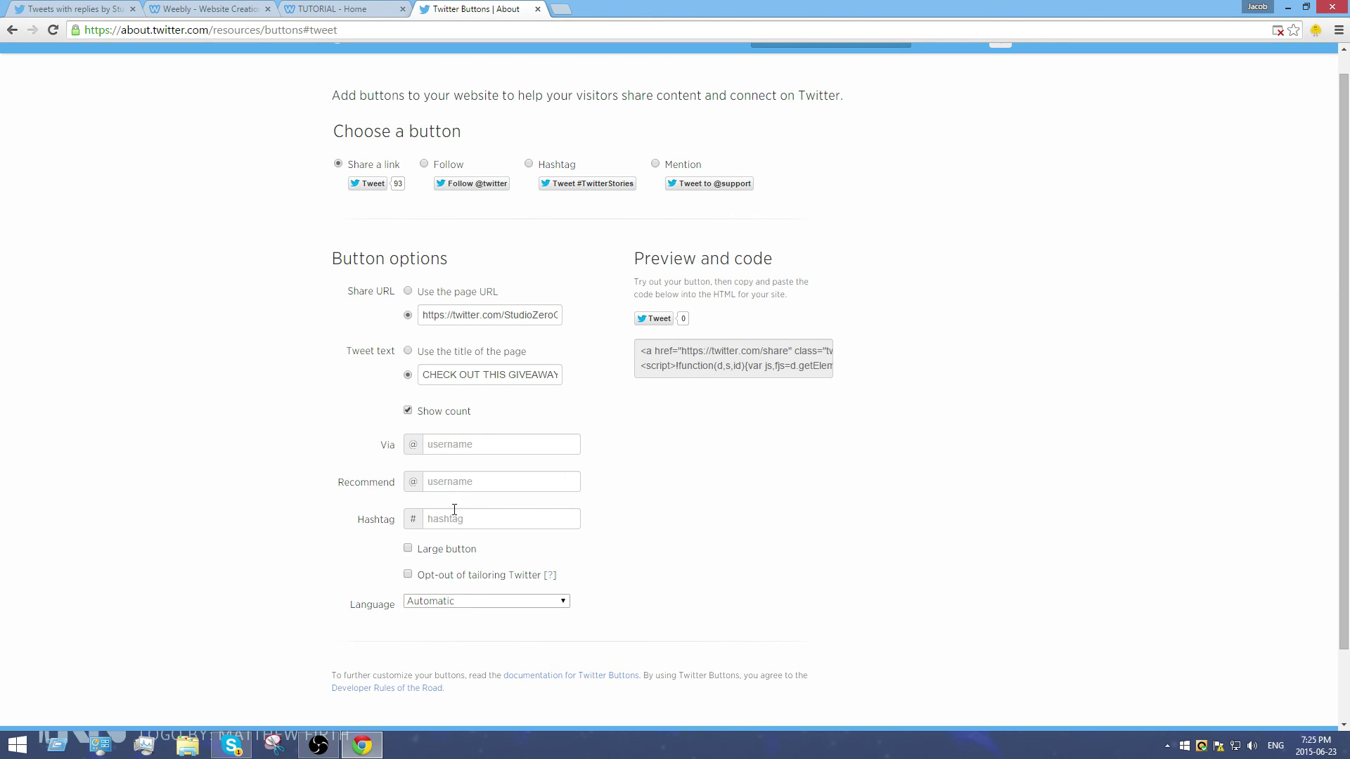
- Copy the Tweet button's embed code and switch to the Weebly editor
left_click(731, 373)
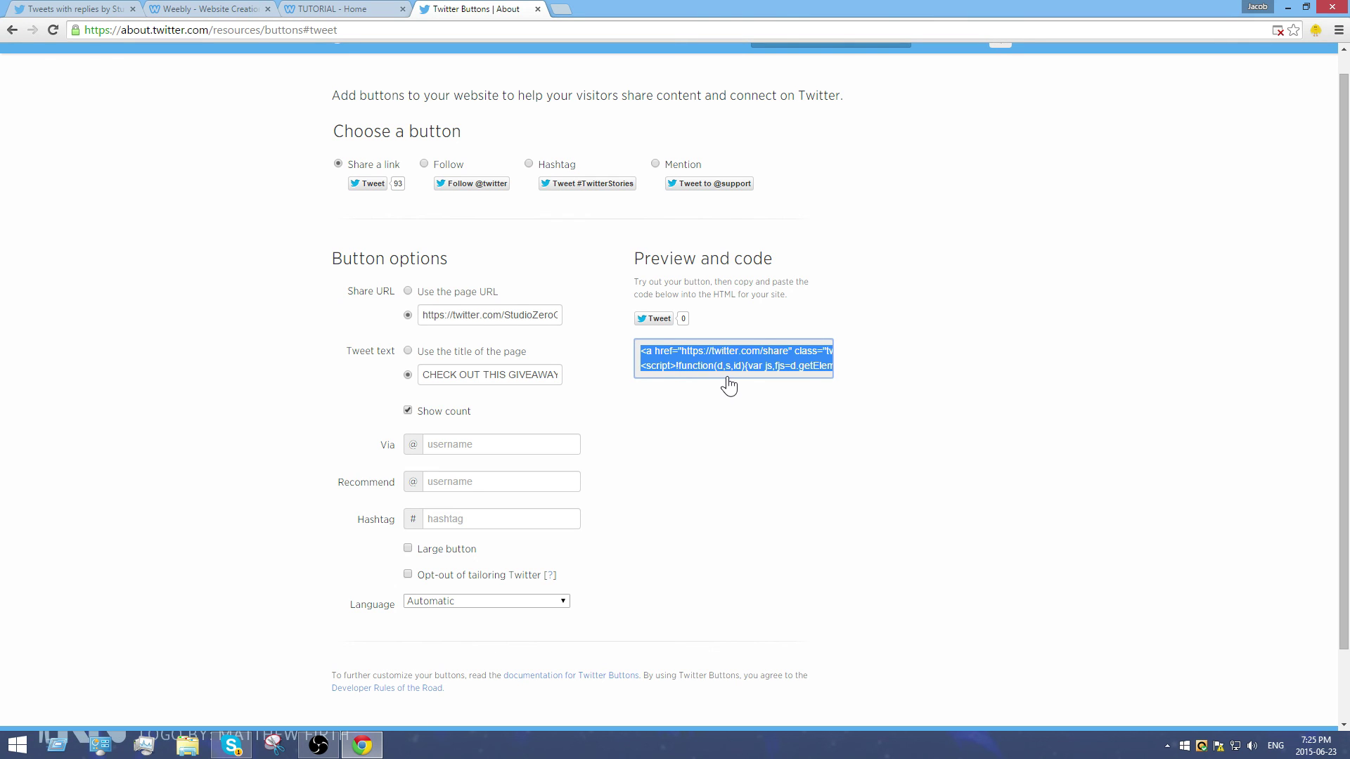
right_click(731, 357)
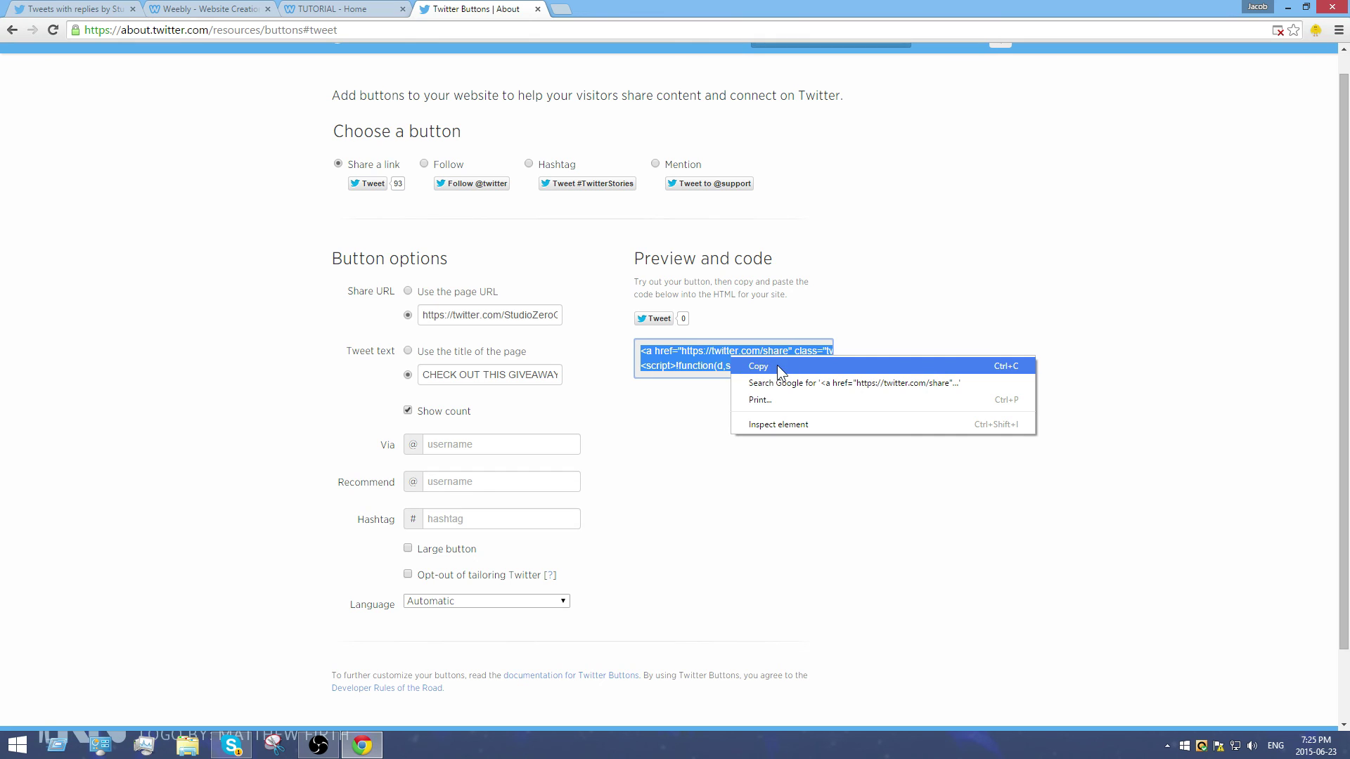
left_click(218, 10)
- Add an Embed Code element to the page and place it beside the SHARE THE GIVEAWAY text
left_click_drag(126, 412, 782, 315)
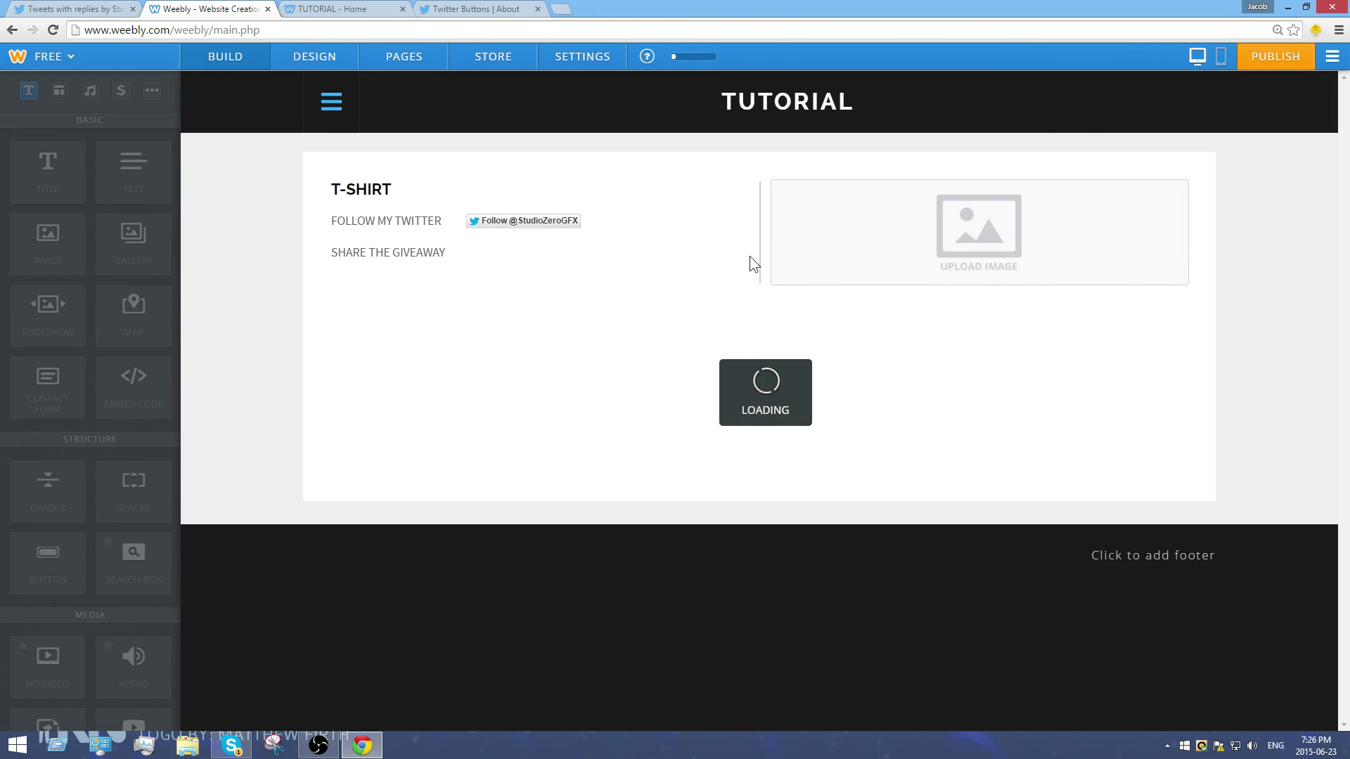
left_click_drag(757, 180, 606, 281)
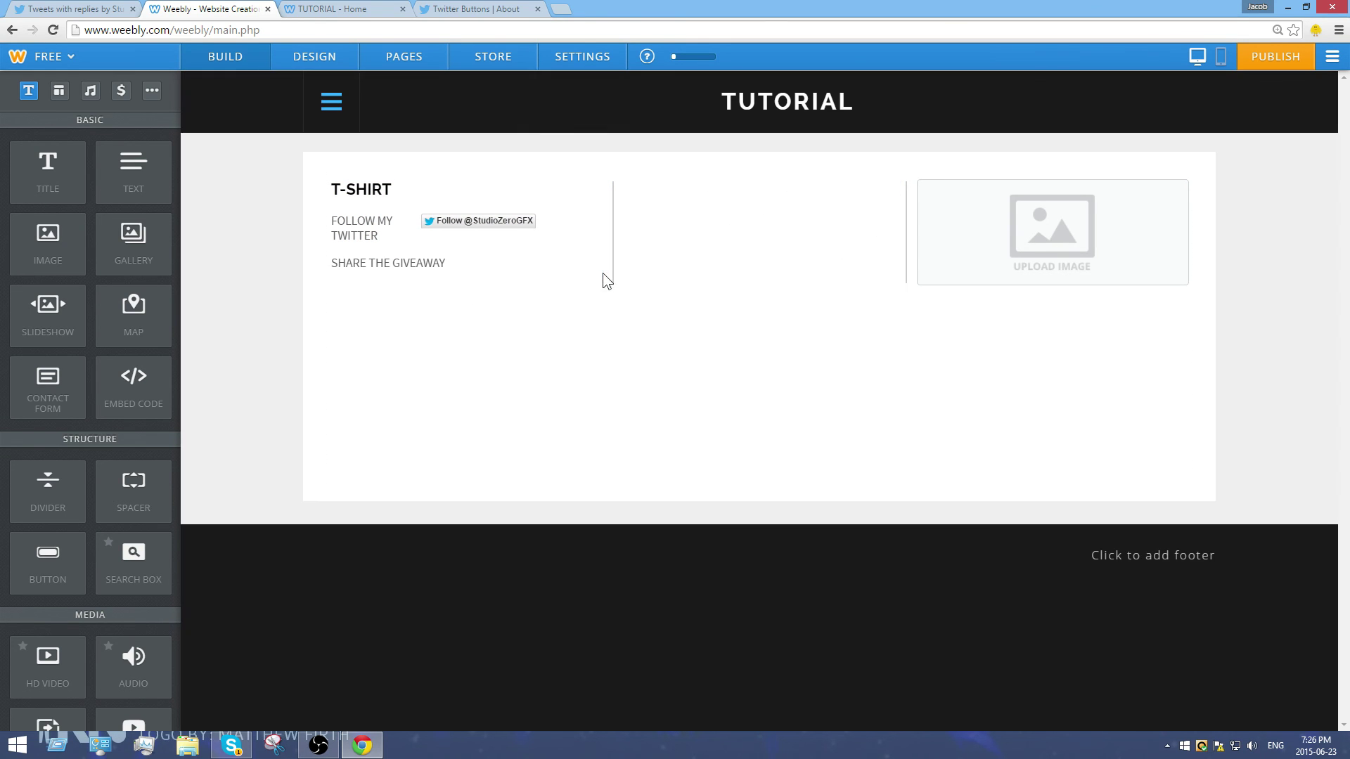
left_click(605, 265)
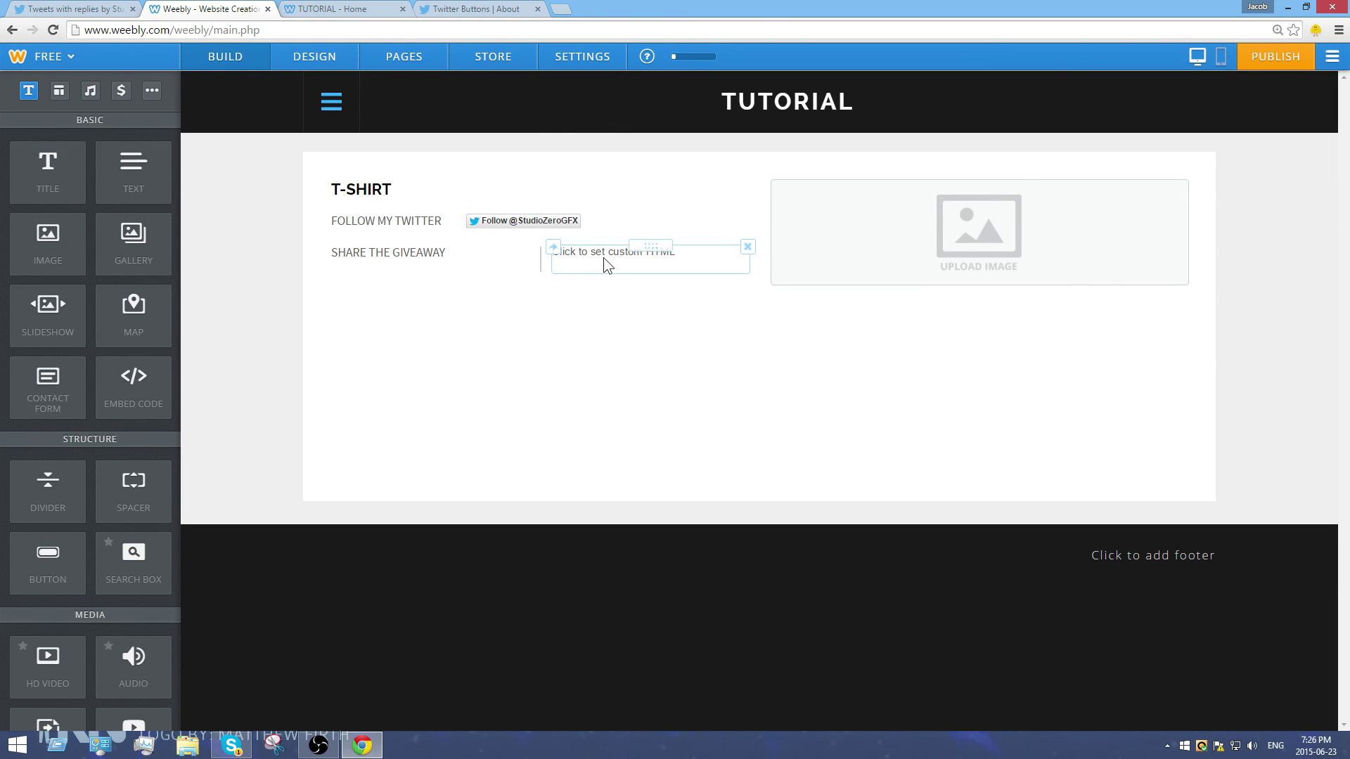
left_click(853, 386)
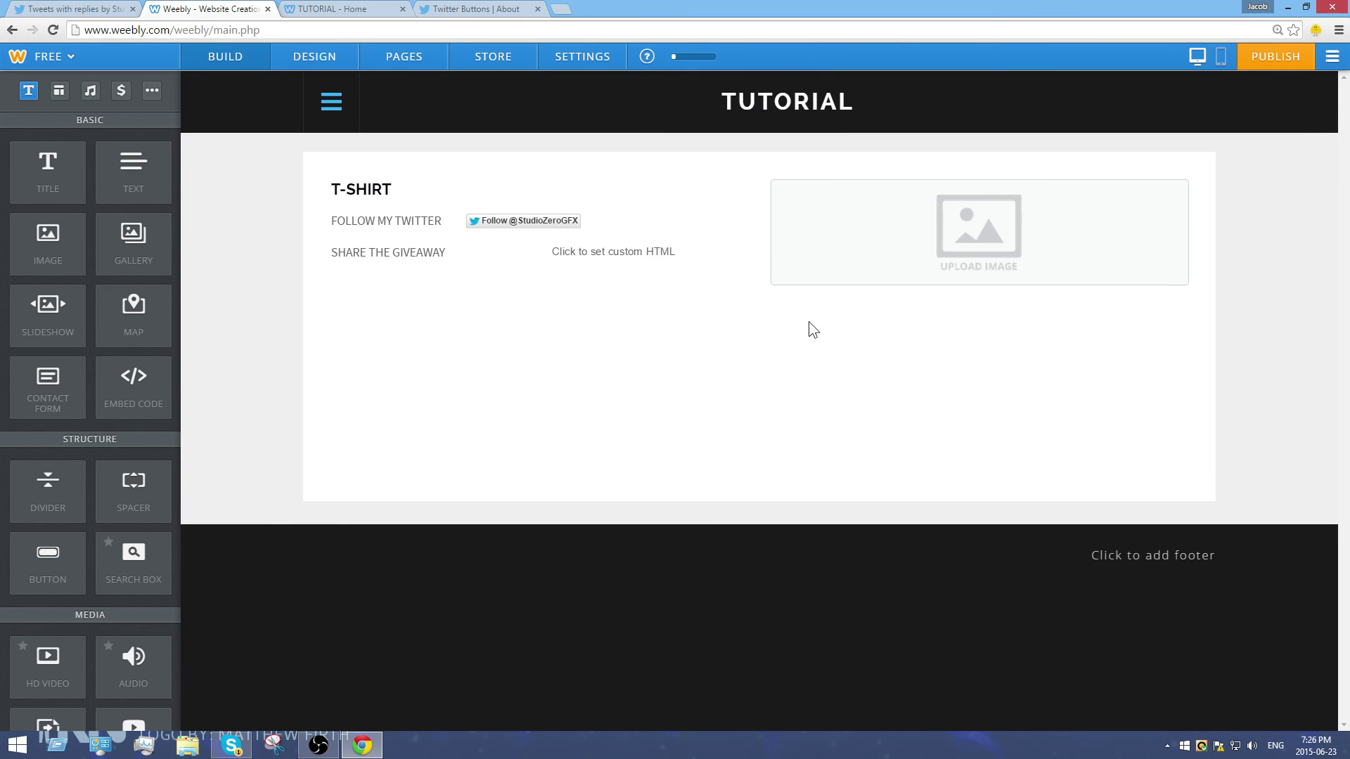
- Replace the new element's placeholder with the copied Tweet button code and close its HTML editing
left_click(624, 258)
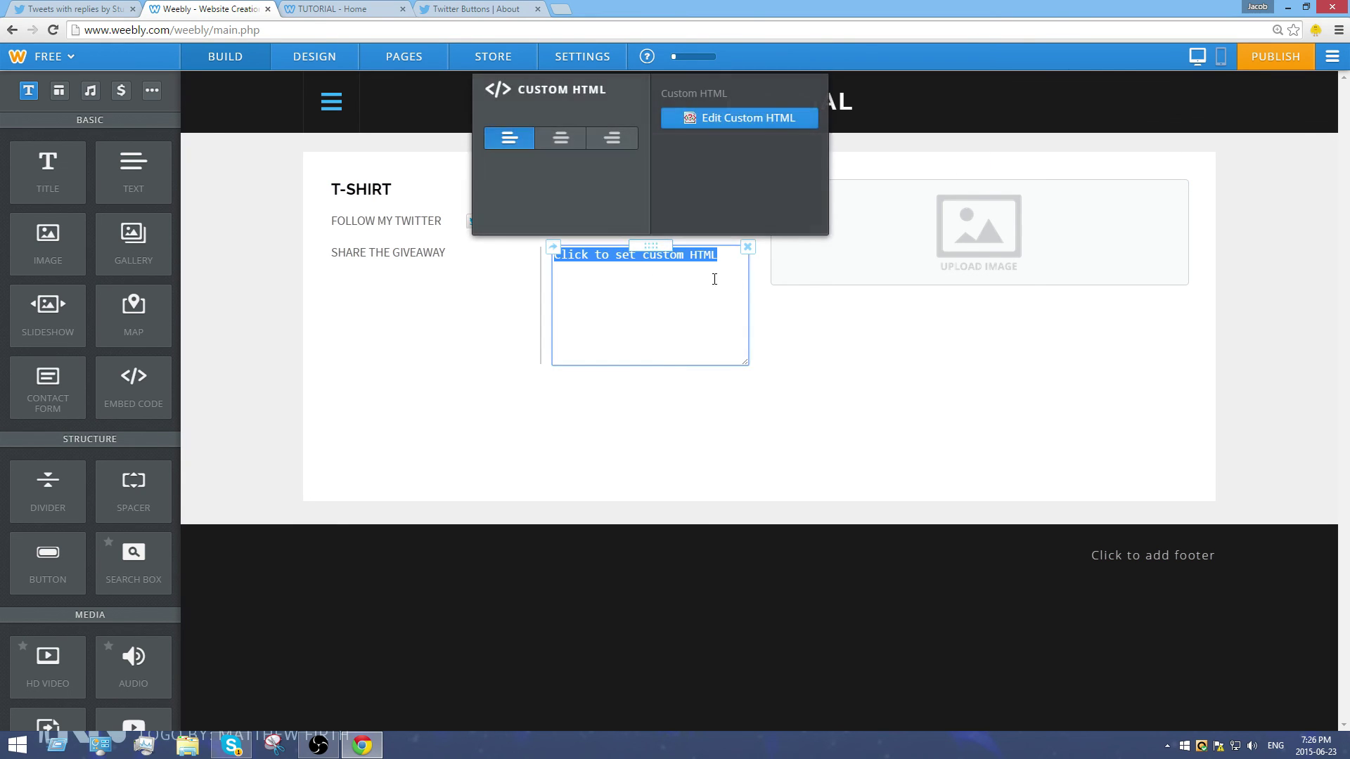
right_click(634, 288)
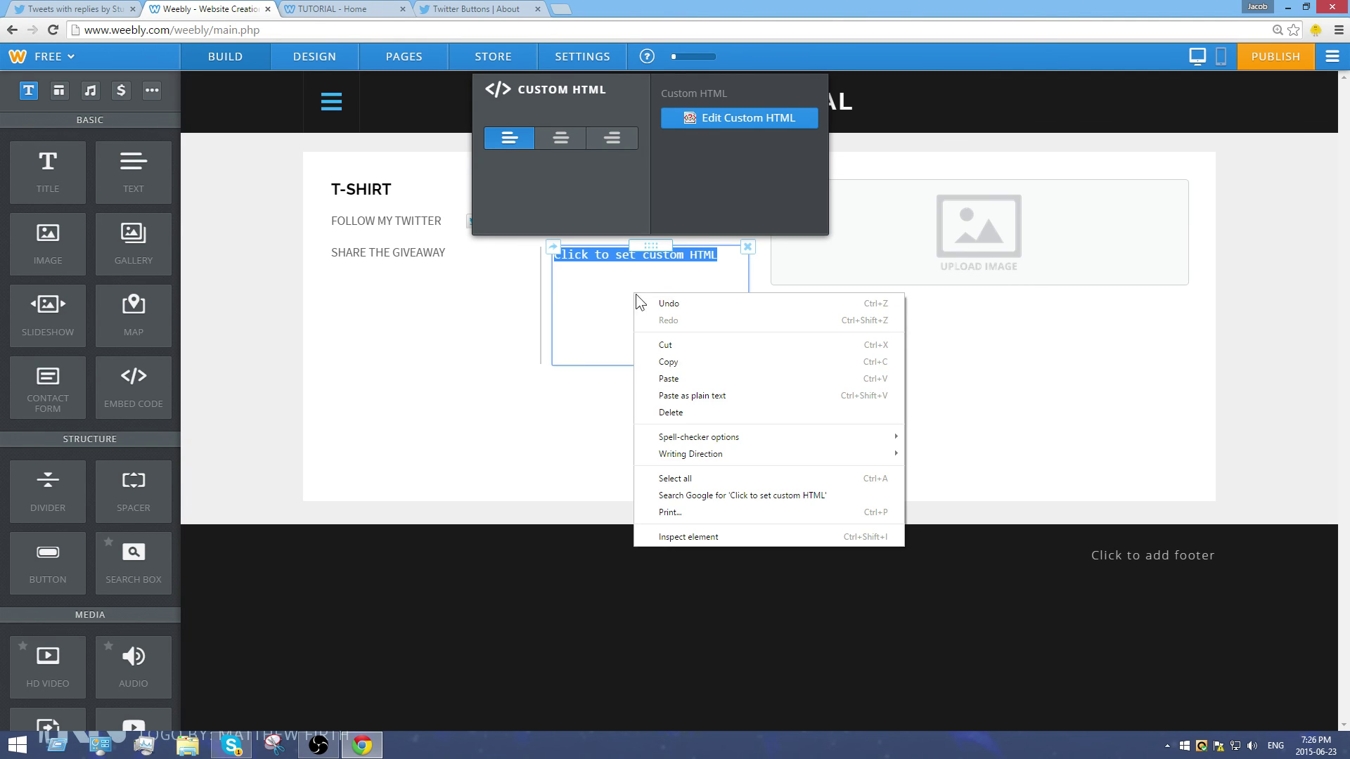
left_click(686, 376)
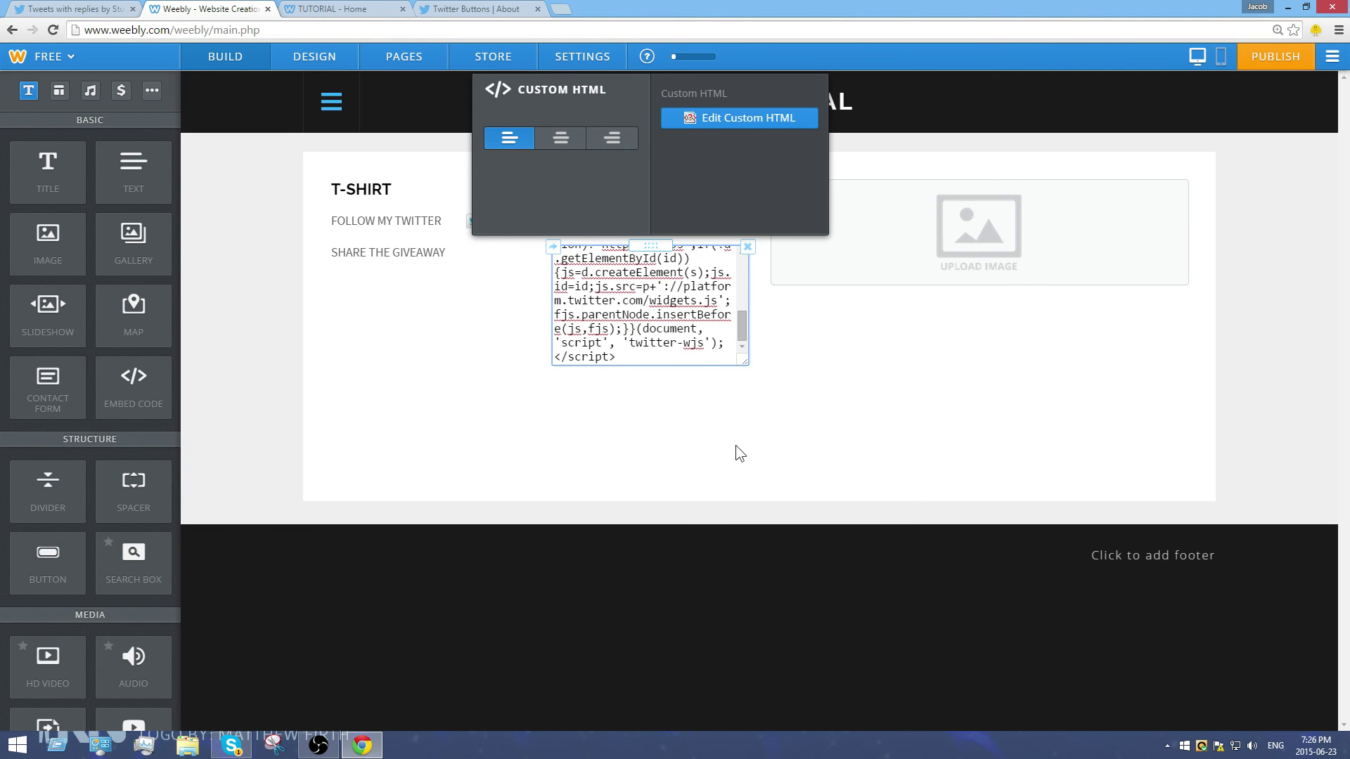
left_click(1102, 407)
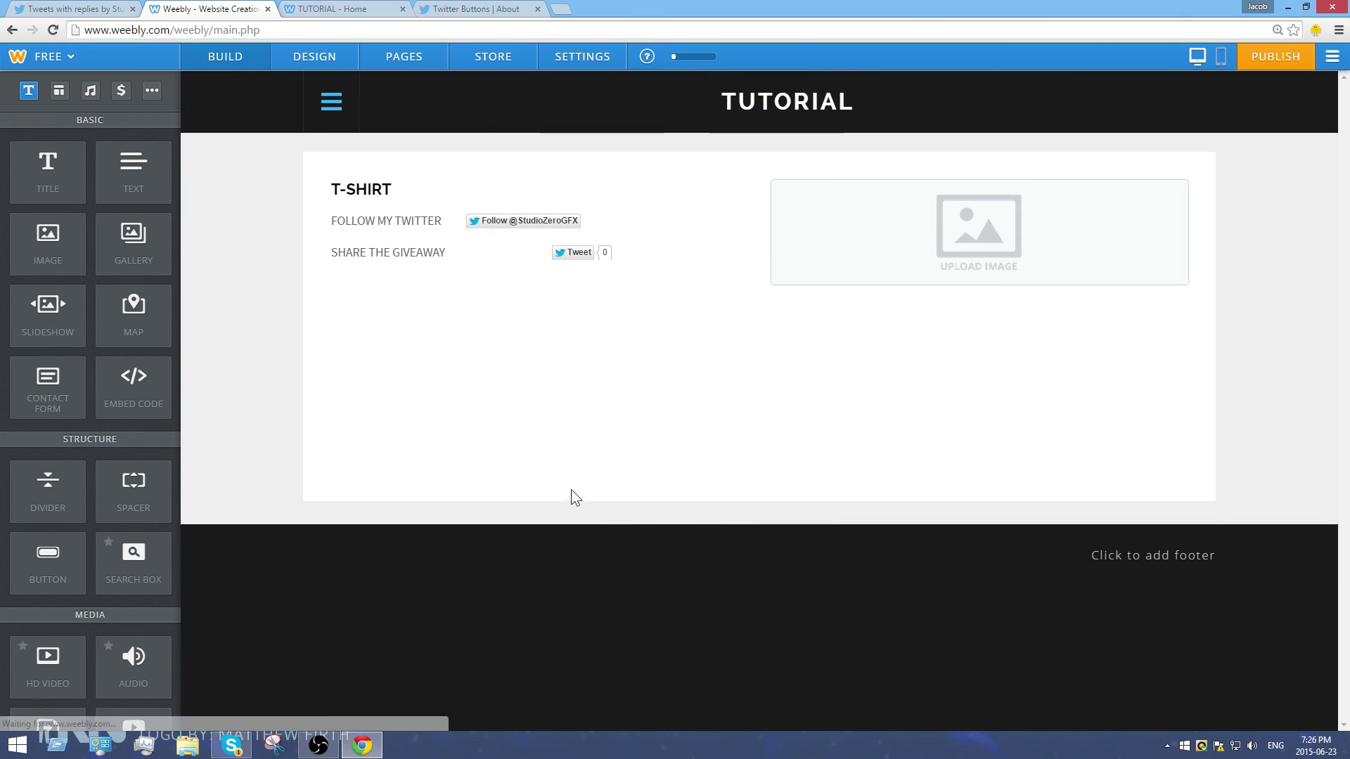
- Narrow the SHARE THE GIVEAWAY column to bring the Tweet button close to the text, and delete the empty element below
left_click_drag(540, 260, 458, 263)
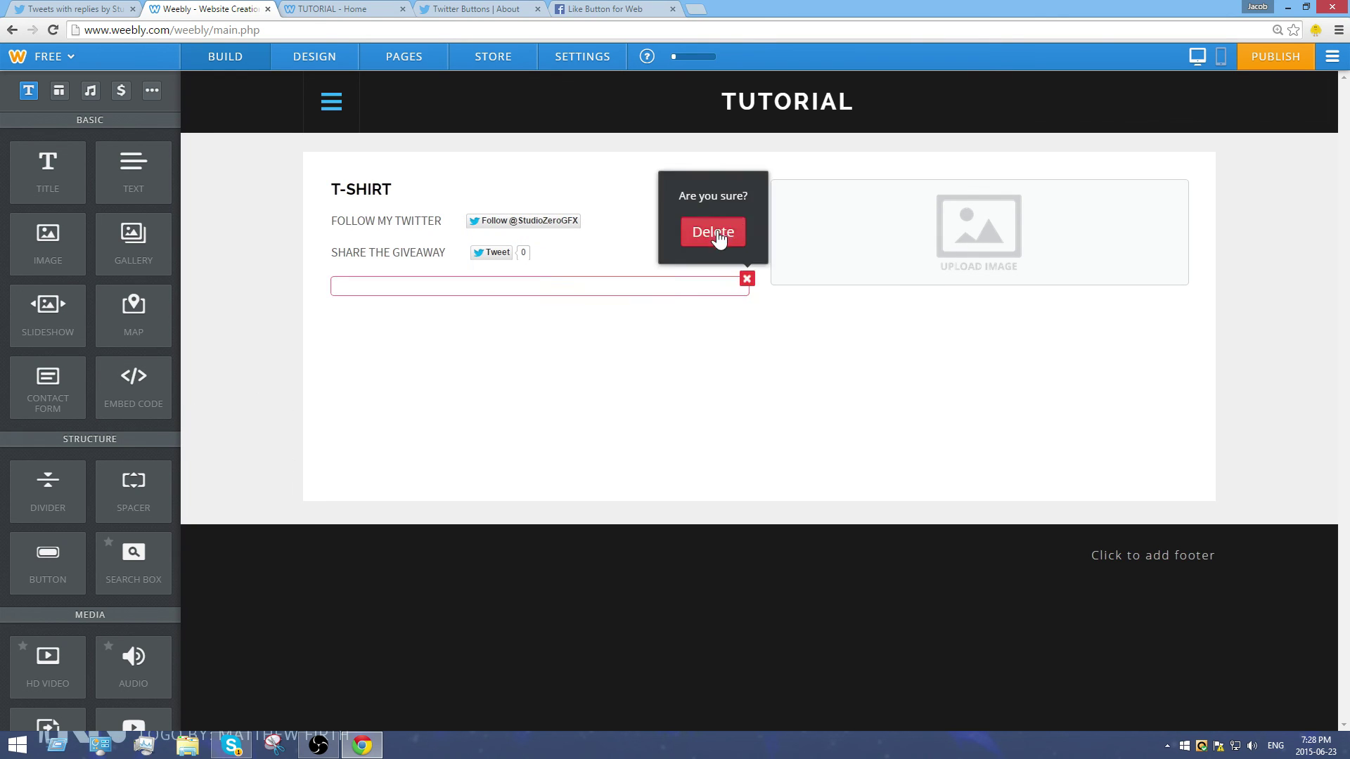
left_click(715, 233)
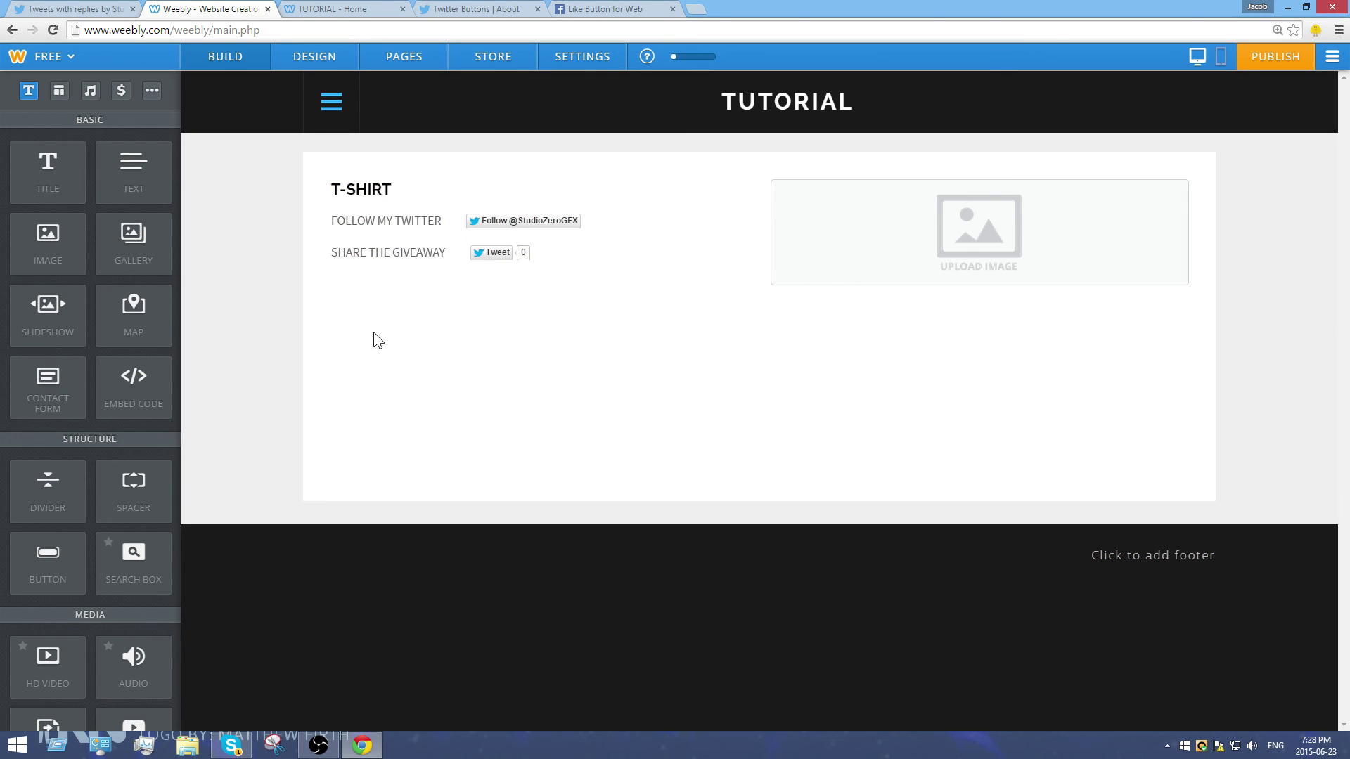
scroll(126, 346, "down", 8)
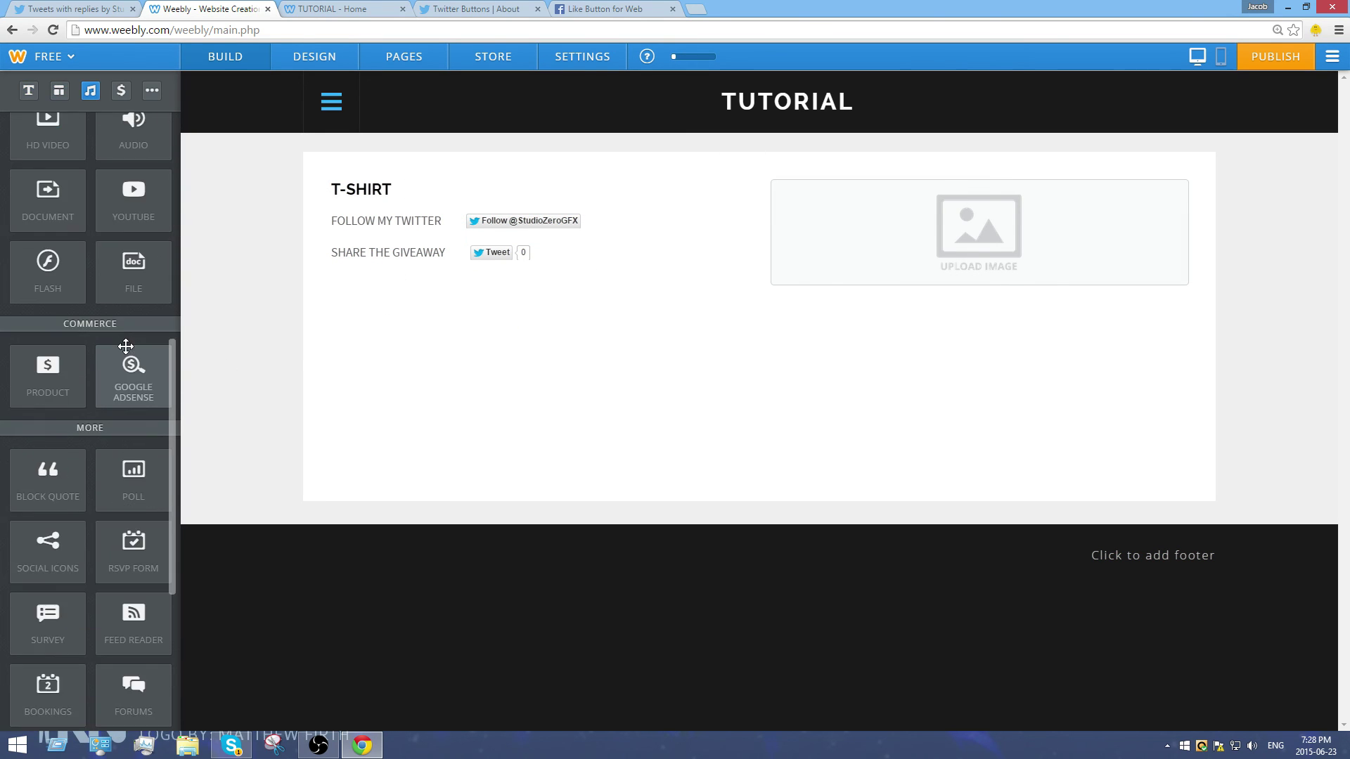
scroll(126, 348, "down", 3)
scroll(128, 348, "up", 3)
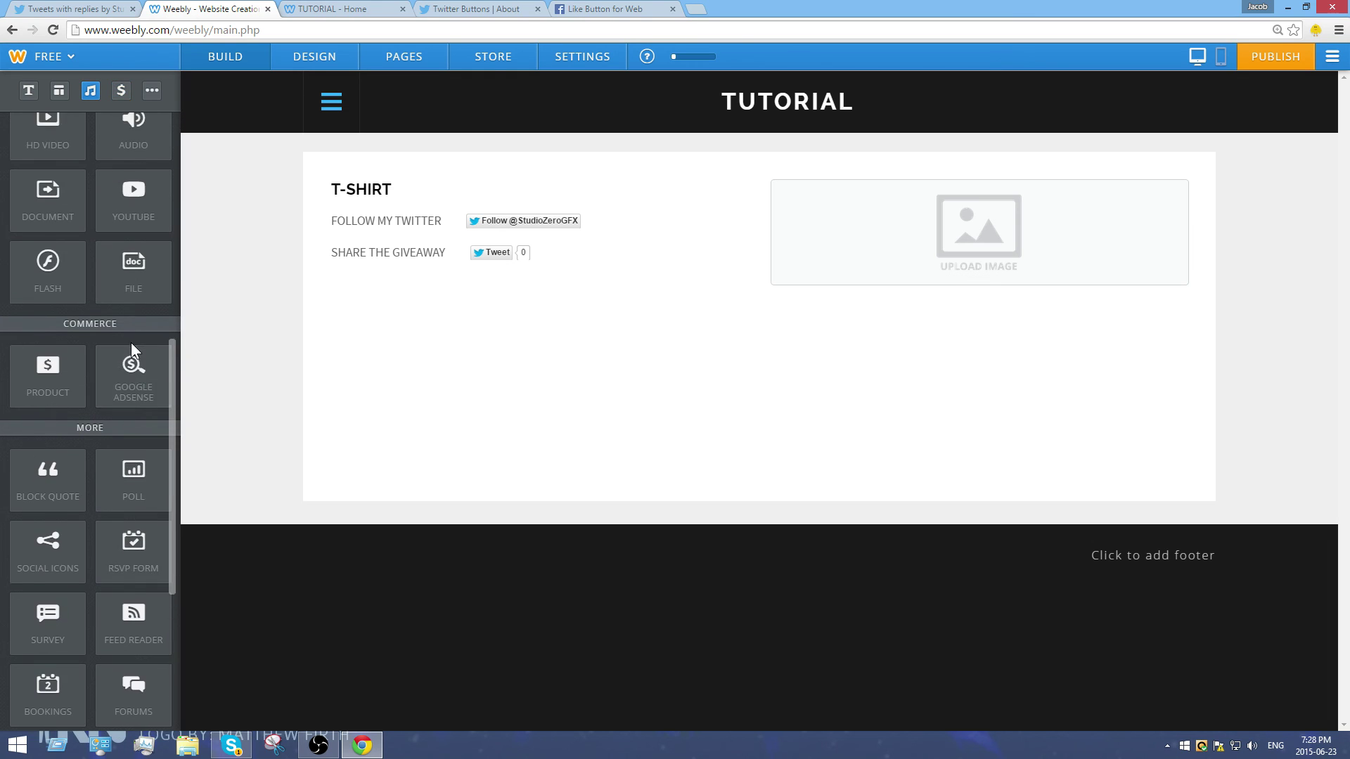
scroll(134, 338, "down", 3)
scroll(138, 332, "up", 3)
scroll(138, 331, "down", 3)
scroll(138, 332, "up", 3)
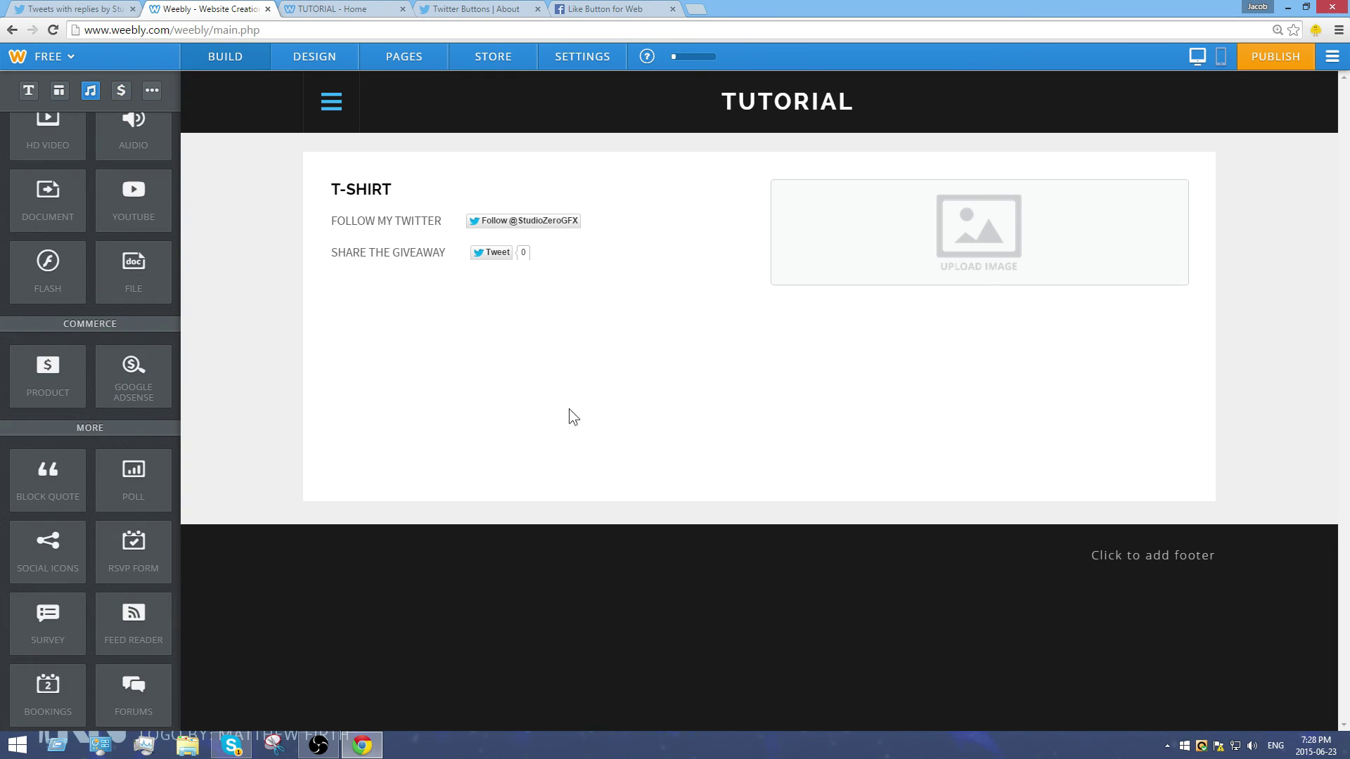